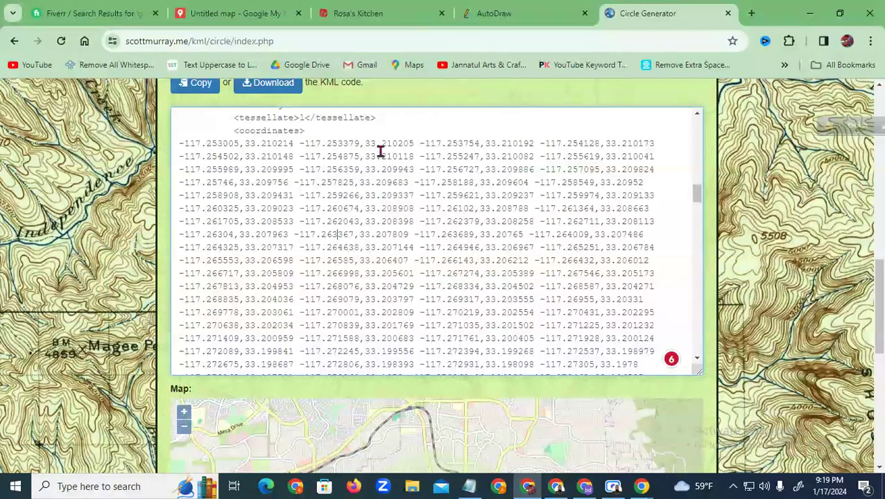
Copy the complete block of circle coordinates under the first LineString's coordinates tag in the generated KML code.
left_click_drag(180, 143, 375, 208)
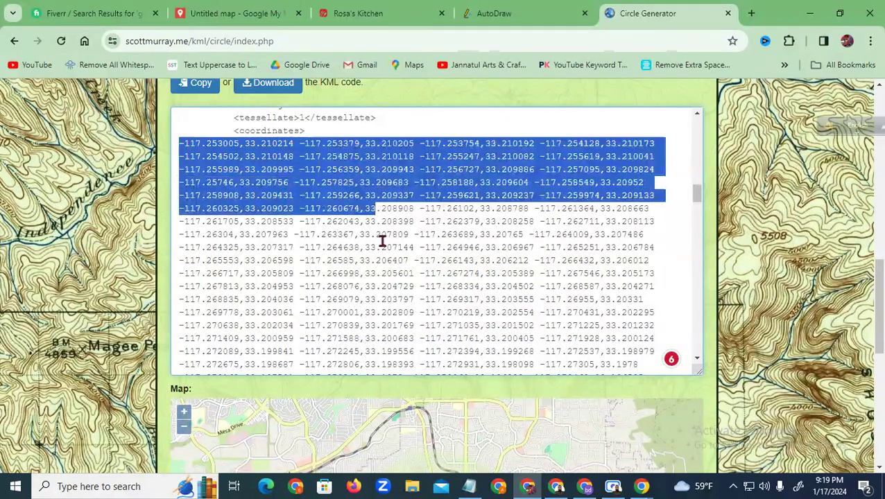
left_click(380, 236)
triple_click(339, 209)
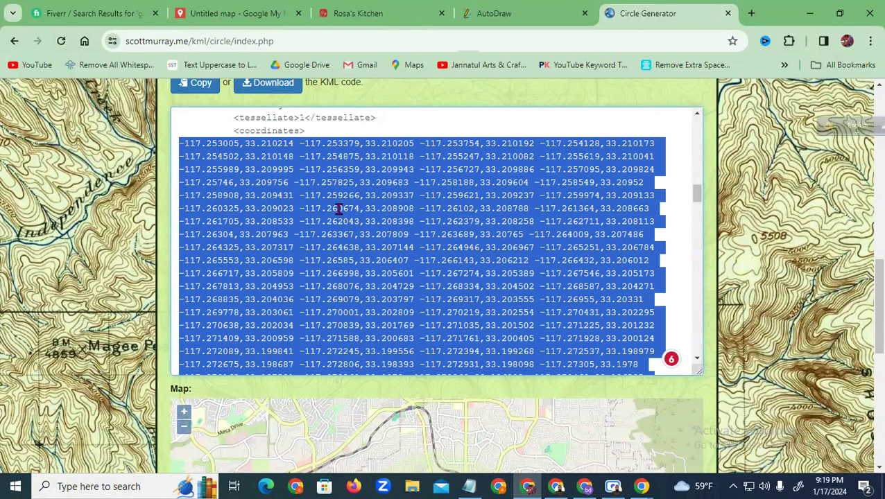
left_click(444, 125)
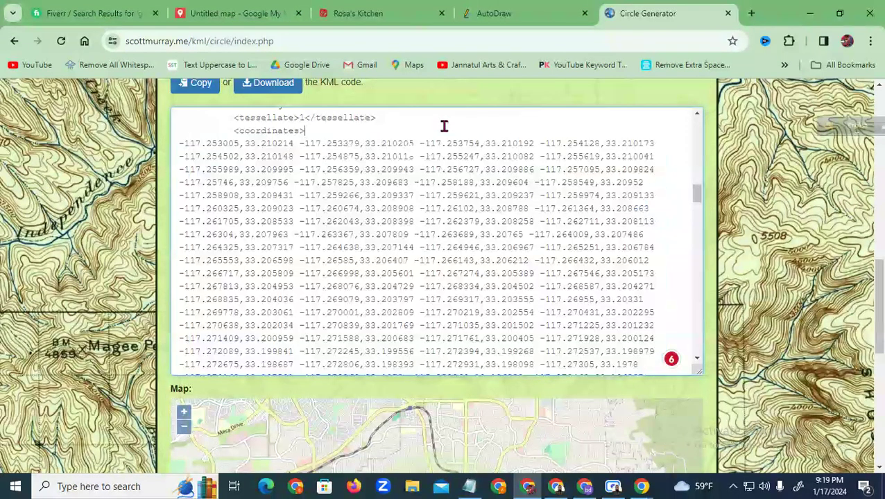
triple_click(371, 210)
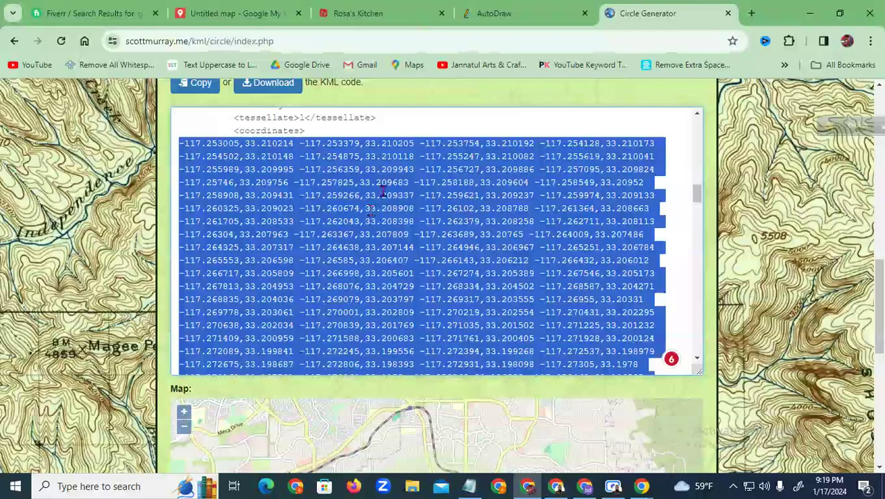
scroll(485, 281, "down", 3)
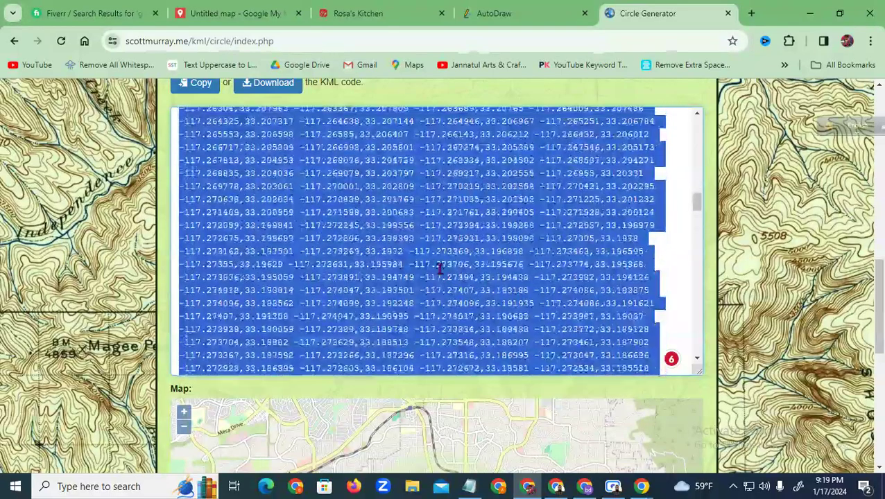
scroll(439, 269, "up", 5)
scroll(439, 269, "down", 4)
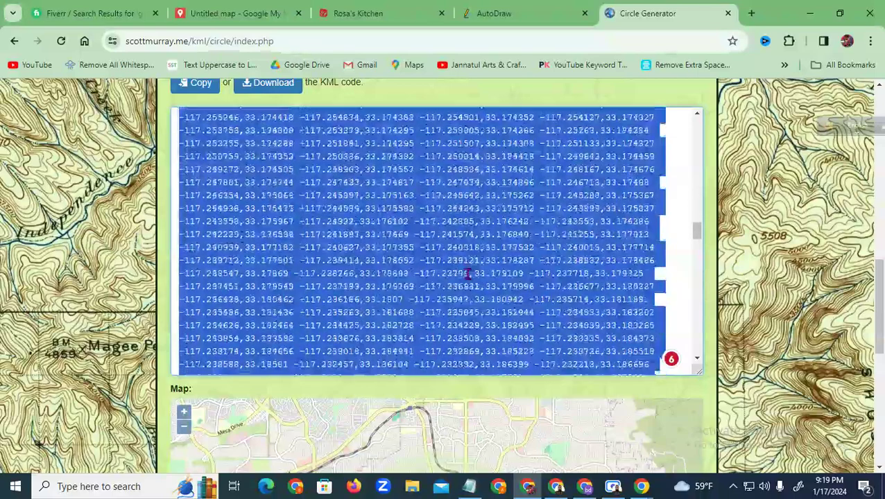
scroll(445, 270, "up", 5)
scroll(401, 224, "down", 3)
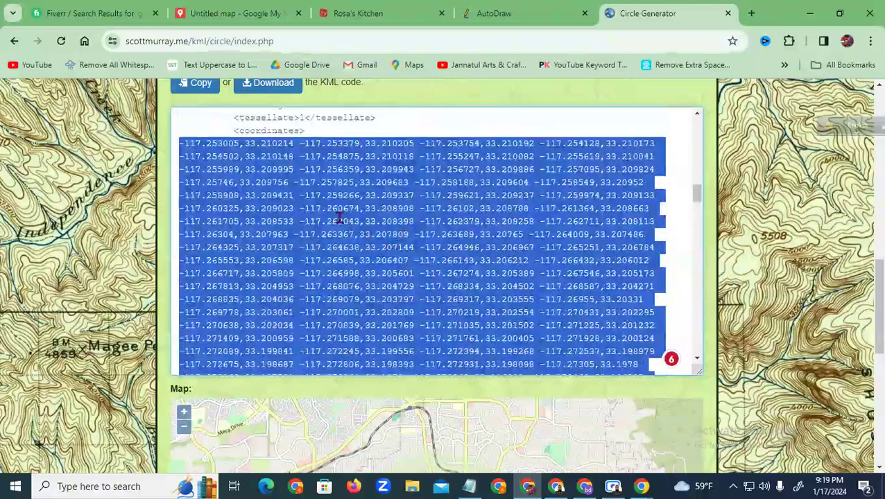
right_click(325, 197)
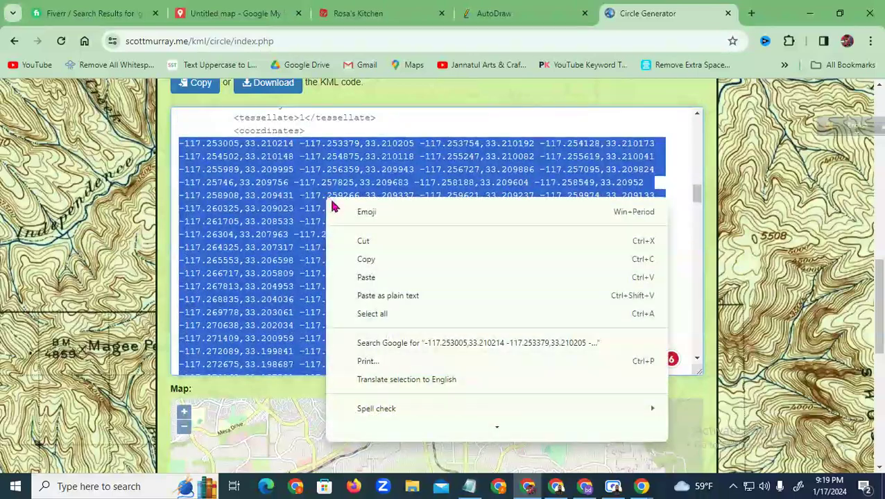
left_click(367, 260)
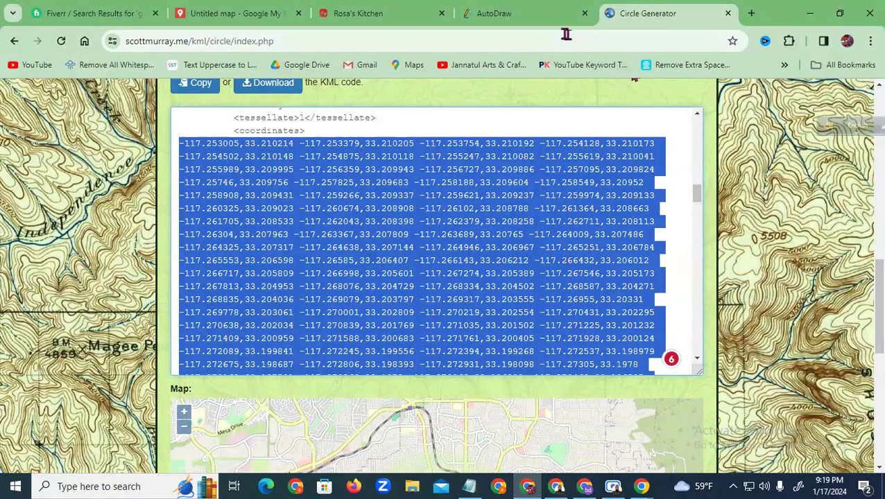
left_click(556, 486)
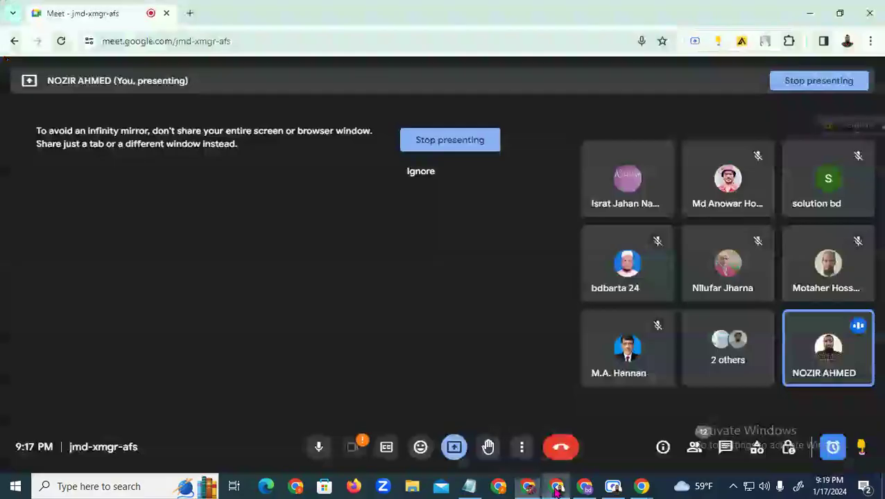
left_click(756, 402)
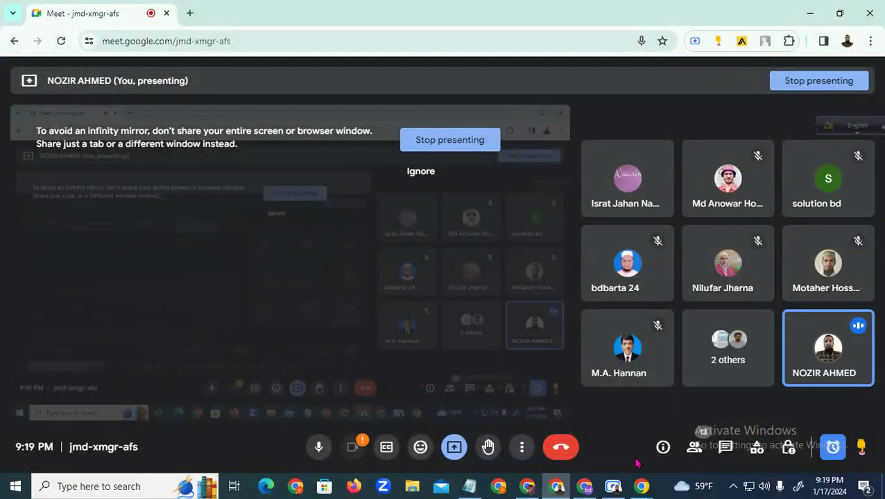
left_click(613, 487)
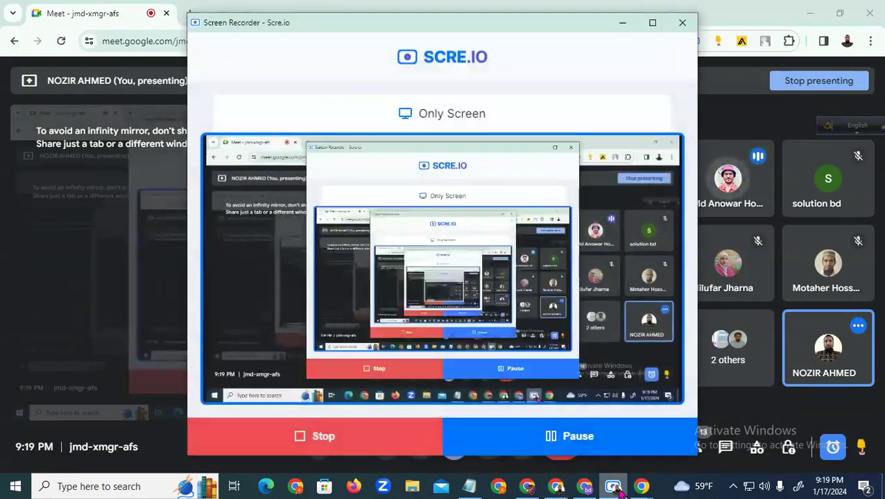
left_click(613, 486)
left_click(527, 486)
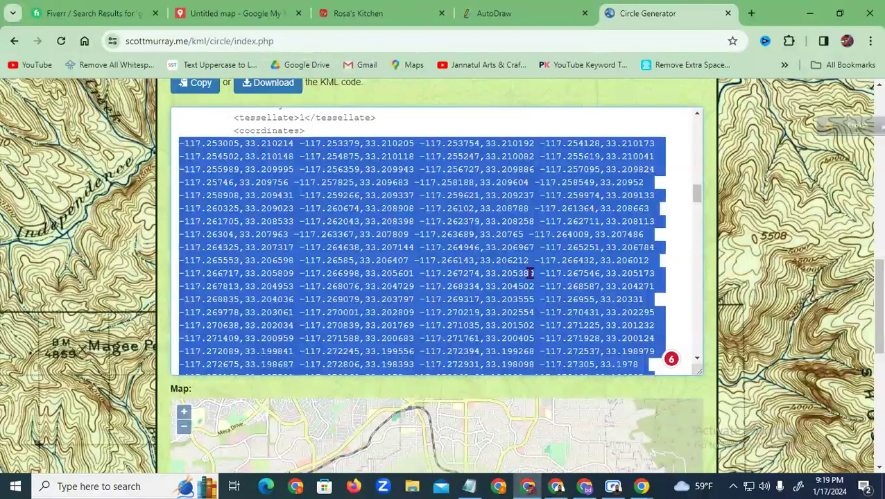
scroll(699, 263, "up", 2)
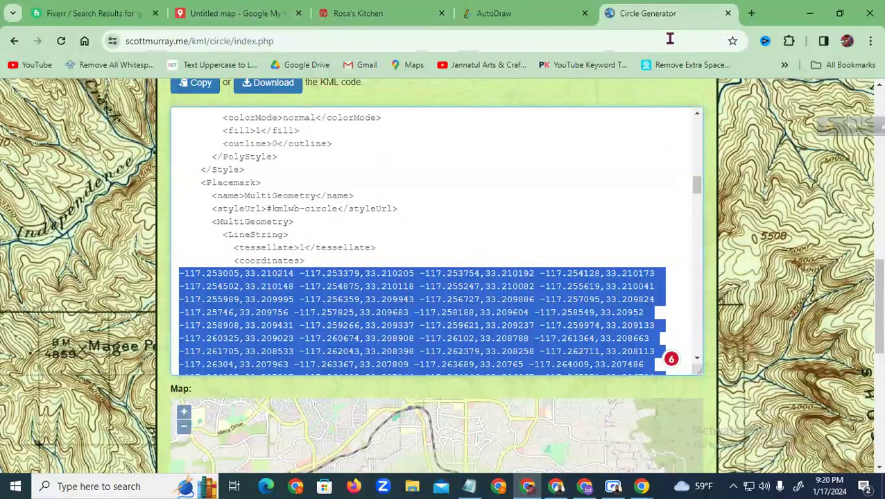
Open Google Drive in a new browser tab at drive.google.com.
left_click(753, 14)
left_click(336, 42)
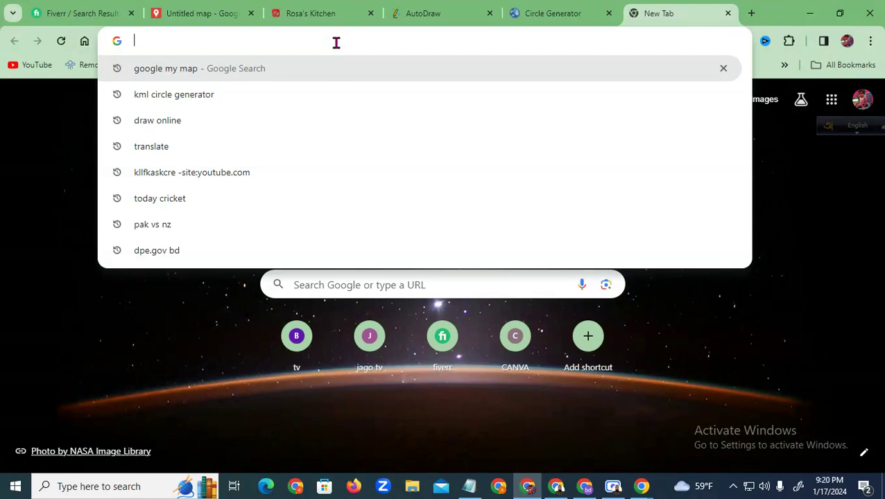
type("g")
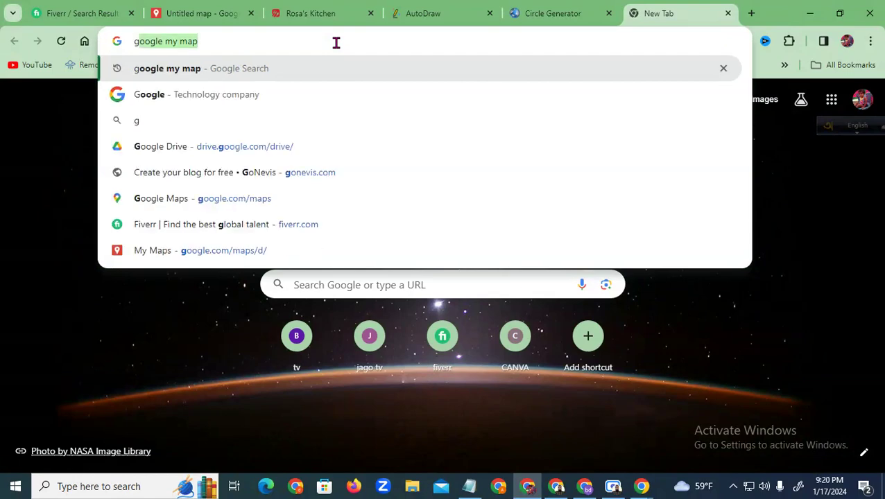
key("BackSpace")
key("BackSpace")
type("dri")
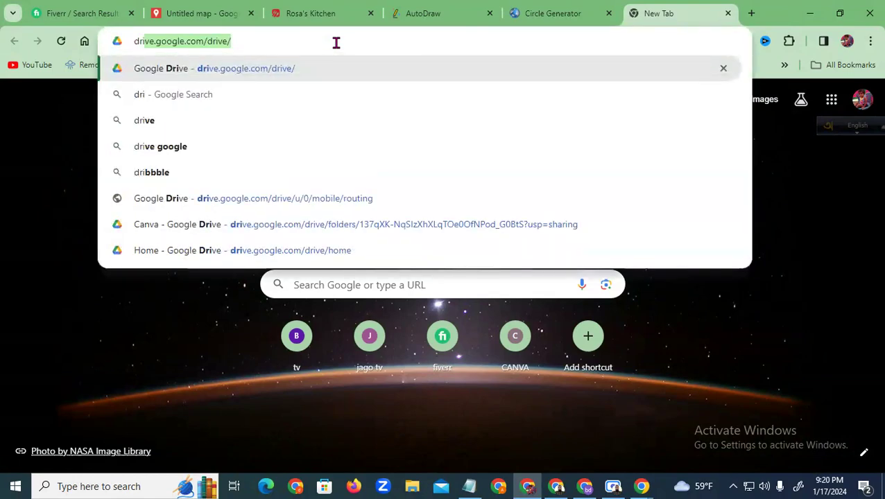
type("ve")
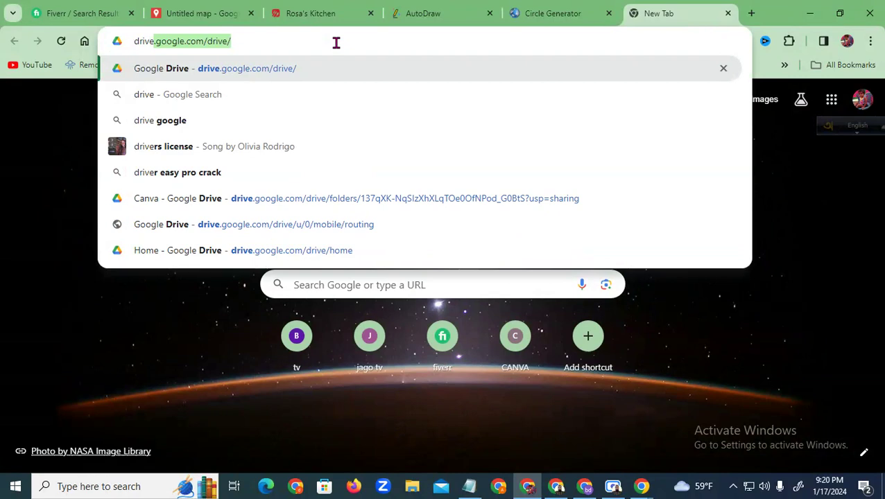
key("Right")
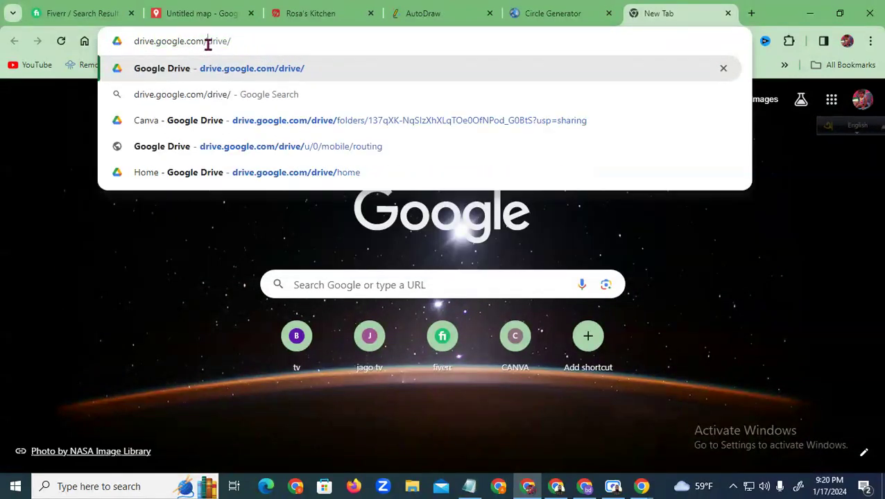
left_click_drag(207, 43, 259, 43)
key("BackSpace")
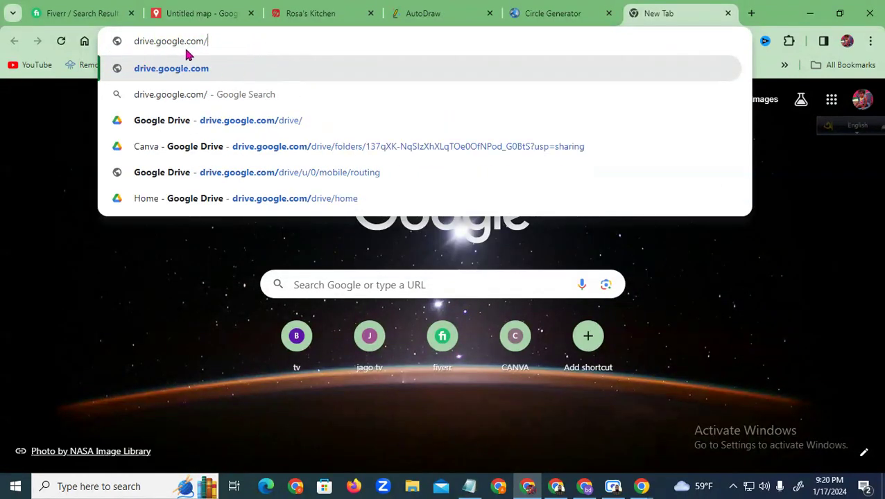
key("Return")
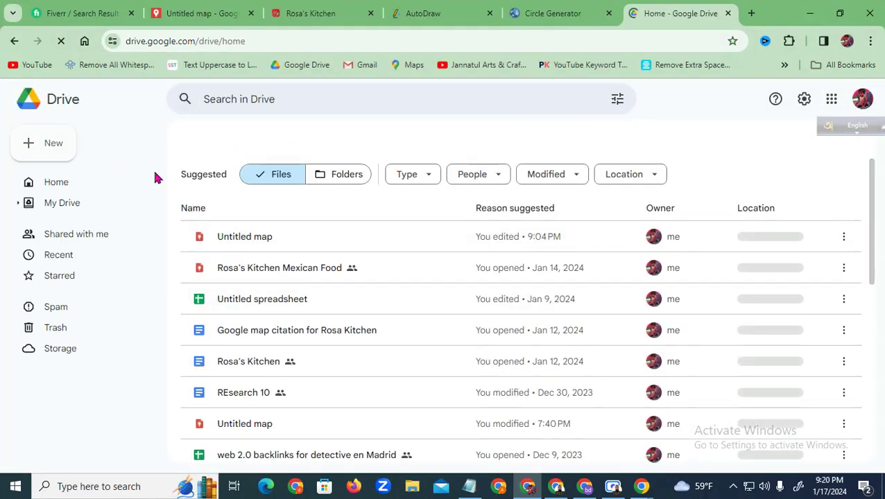
Create a new blank Google Sheets spreadsheet from Drive.
left_click(49, 147)
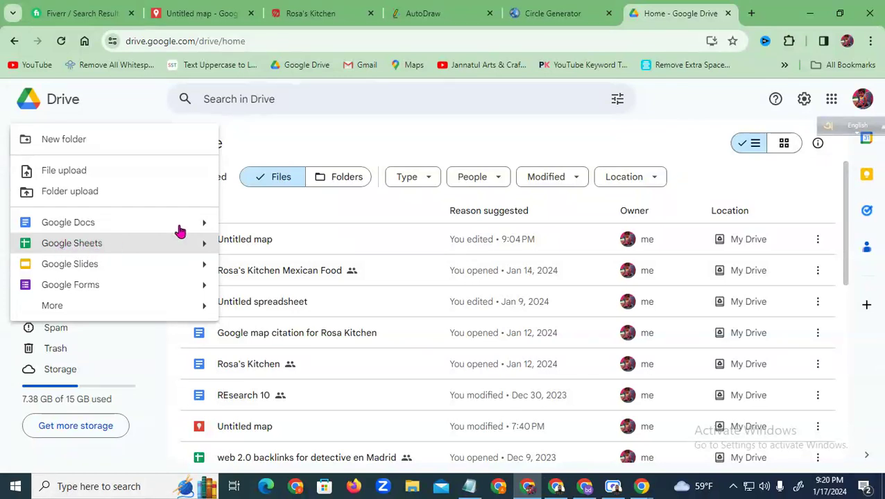
left_click(335, 131)
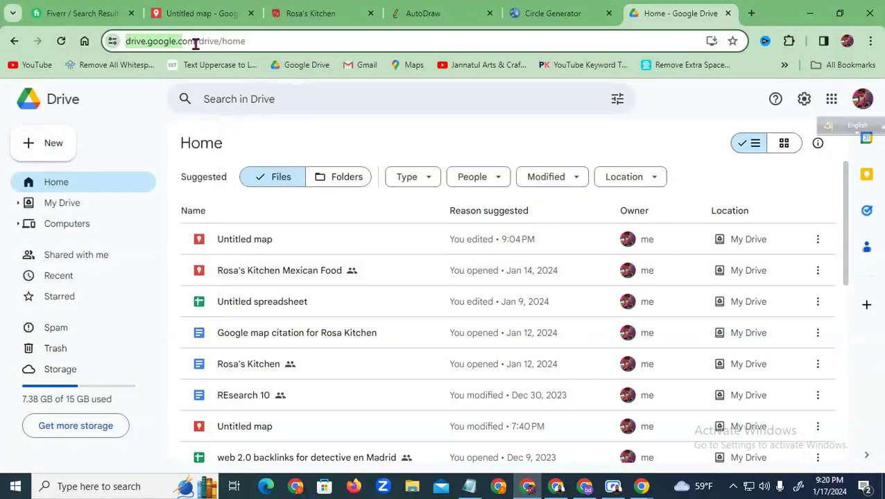
left_click_drag(191, 39, 141, 115)
left_click(52, 148)
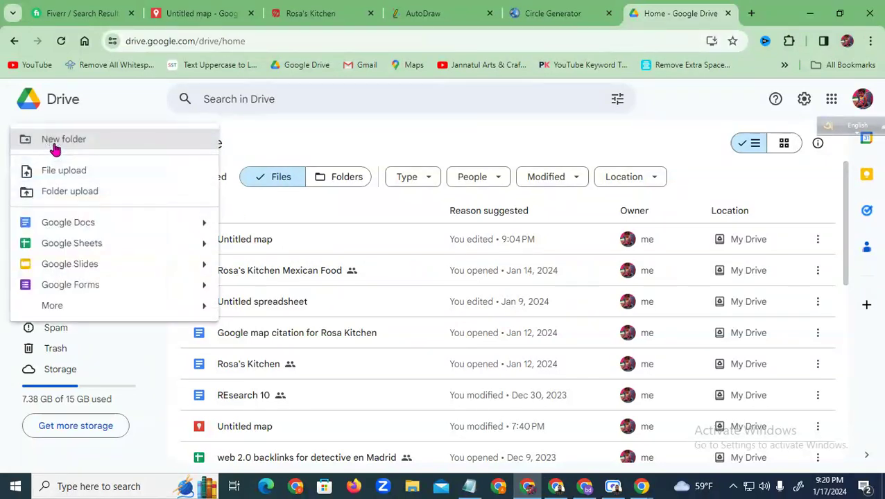
left_click(103, 245)
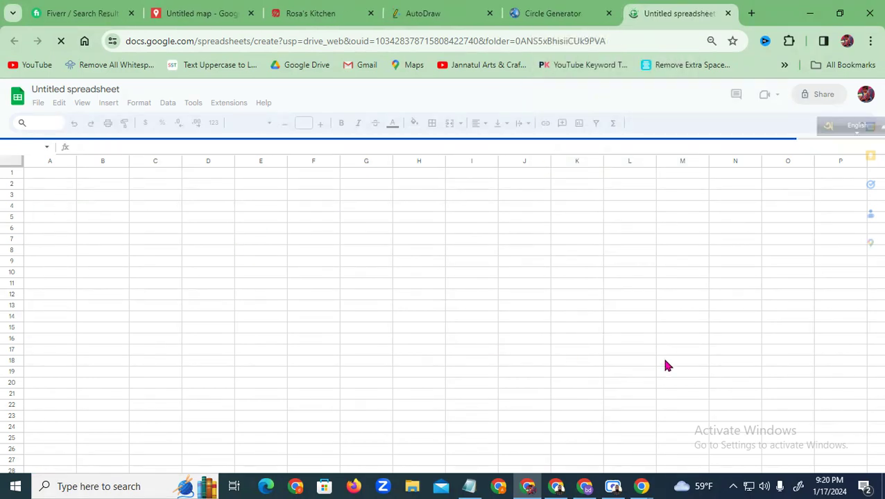
Paste the copied circle coordinates into cell A1 of the blank spreadsheet.
right_click(50, 173)
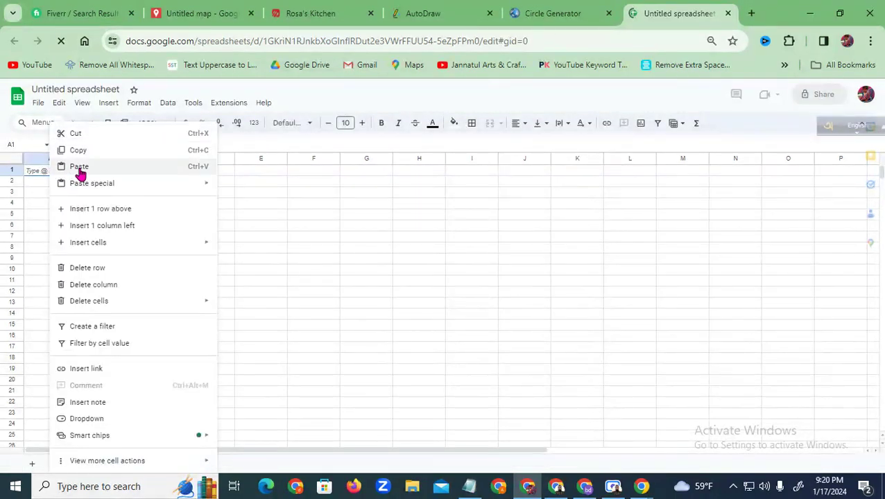
left_click(80, 167)
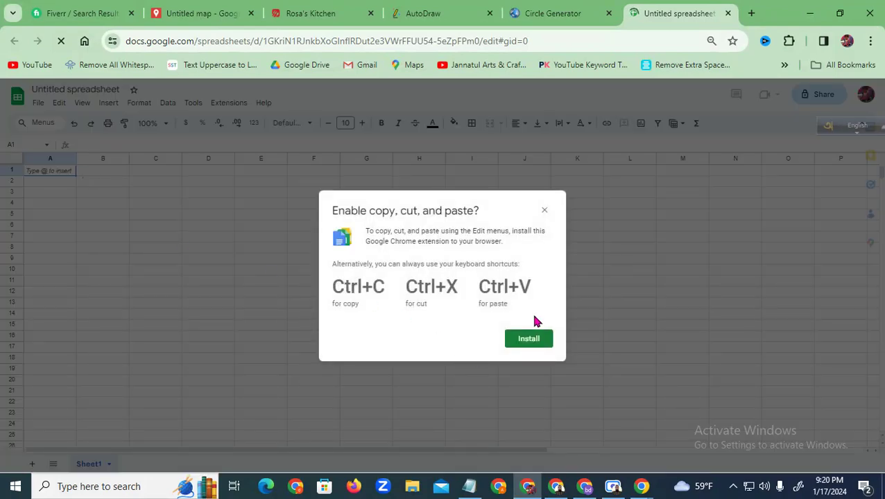
left_click(544, 211)
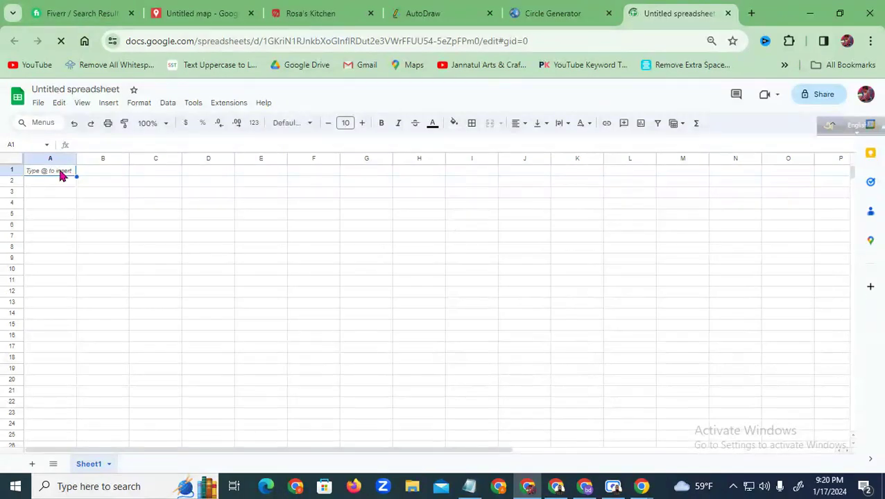
key("ctrl+v")
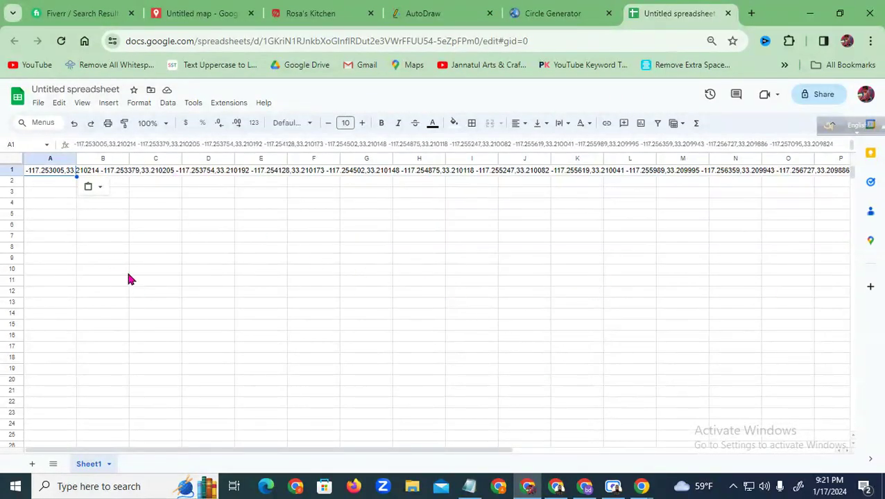
Split the coordinate text in cell A1 into separate columns using the automatically detected separator.
left_click(171, 107)
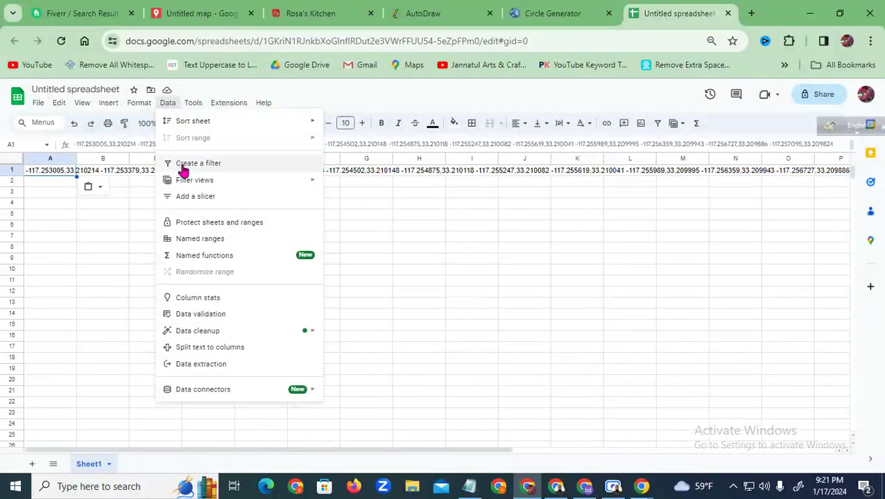
left_click(167, 105)
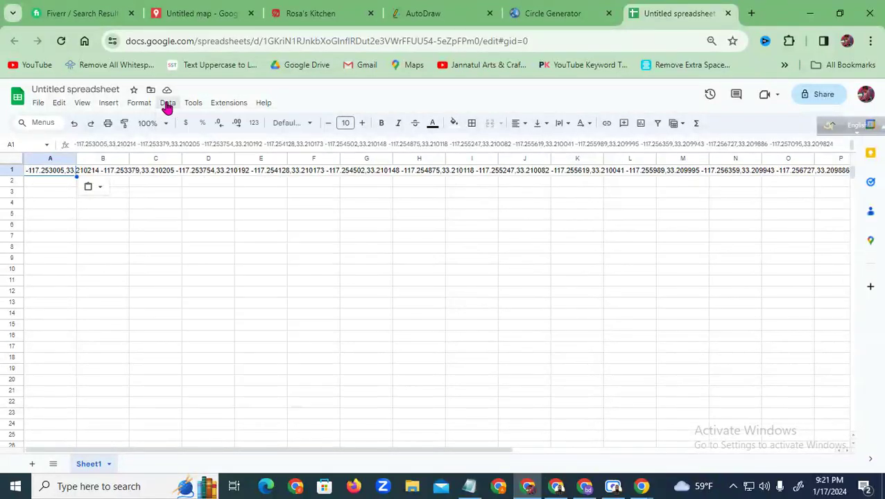
left_click(167, 105)
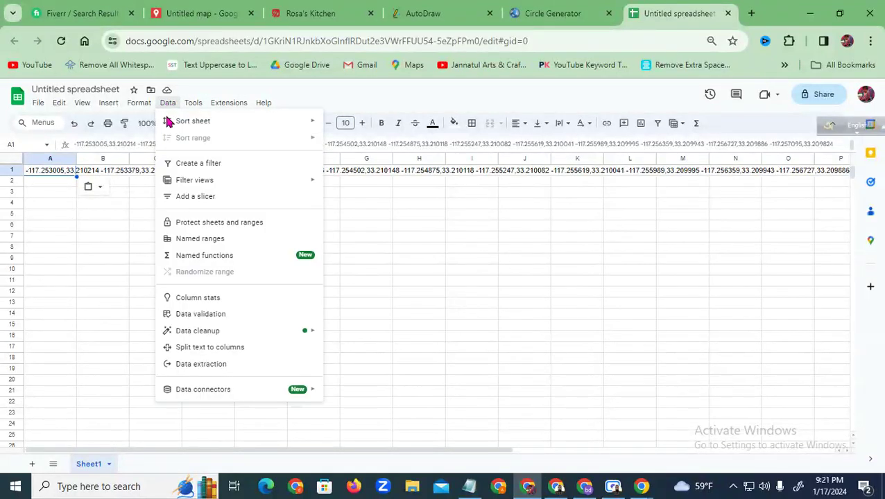
left_click(215, 351)
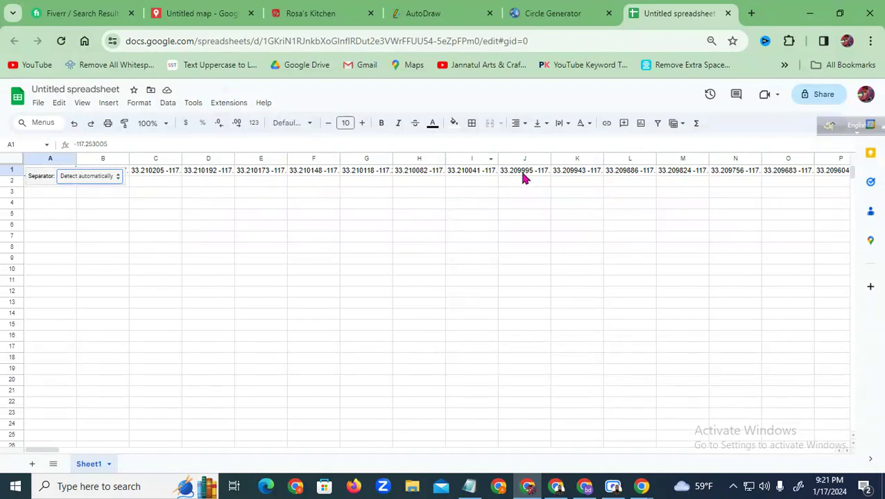
Copy row 1 and paste it transposed into column A starting at cell A2.
right_click(12, 172)
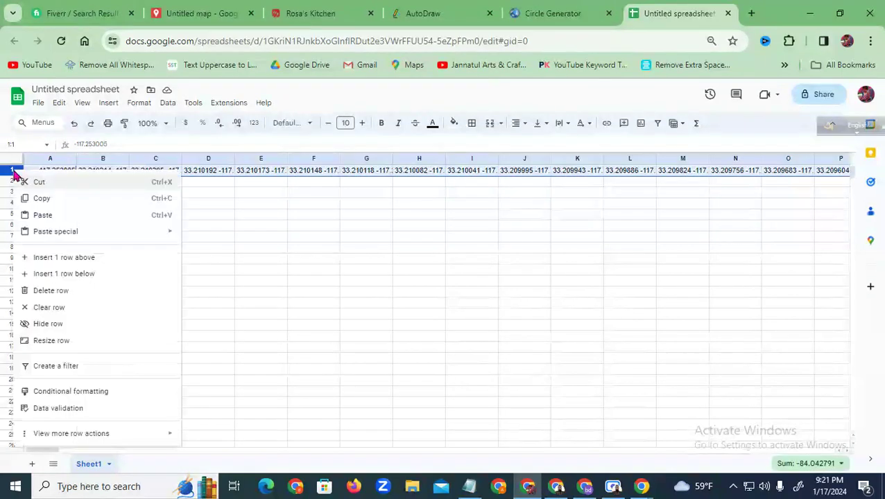
left_click(42, 199)
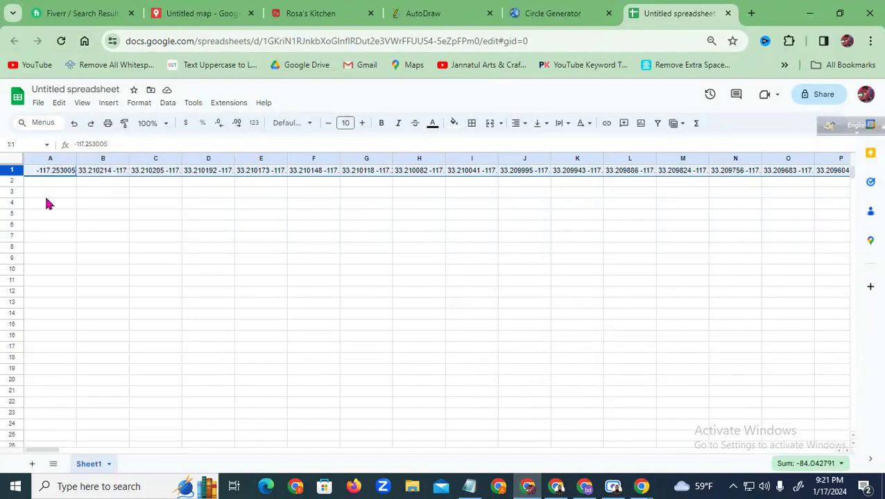
left_click(12, 170)
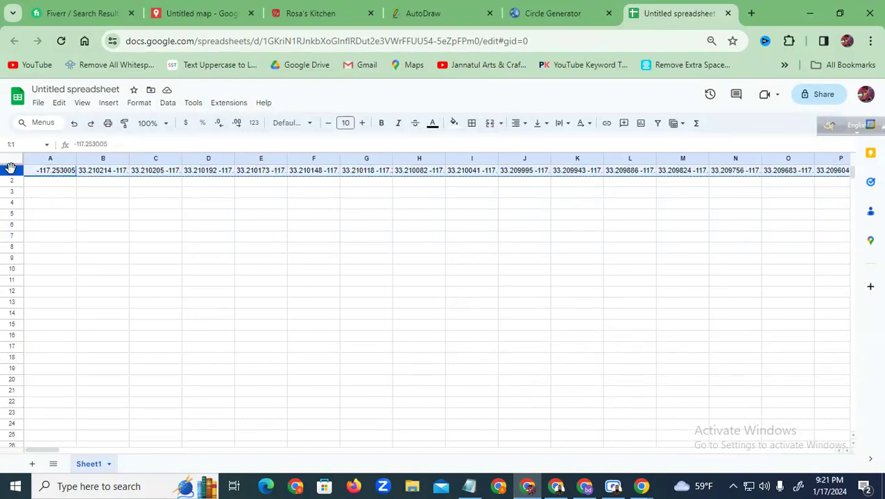
right_click(12, 170)
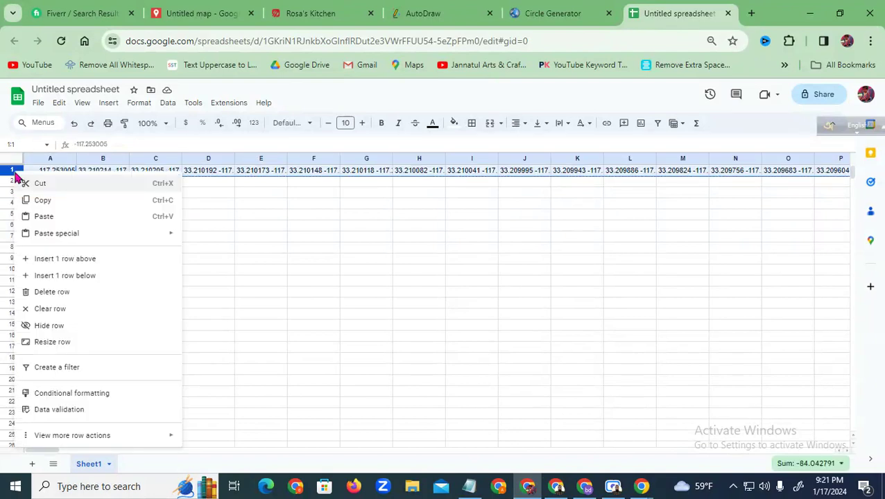
left_click(43, 199)
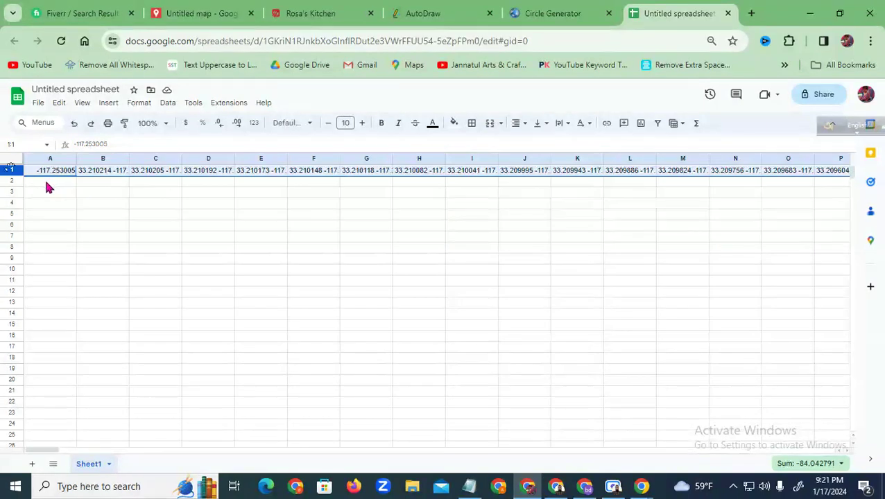
right_click(46, 186)
mouse_move(45, 186)
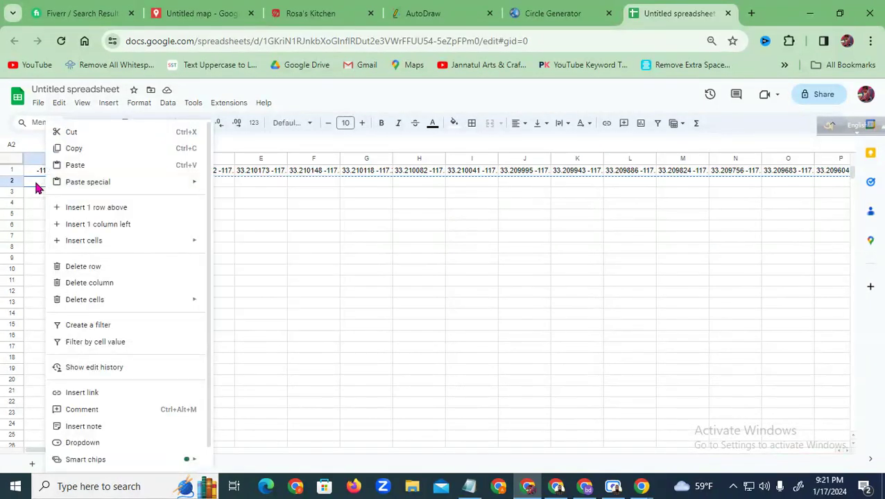
mouse_move(83, 189)
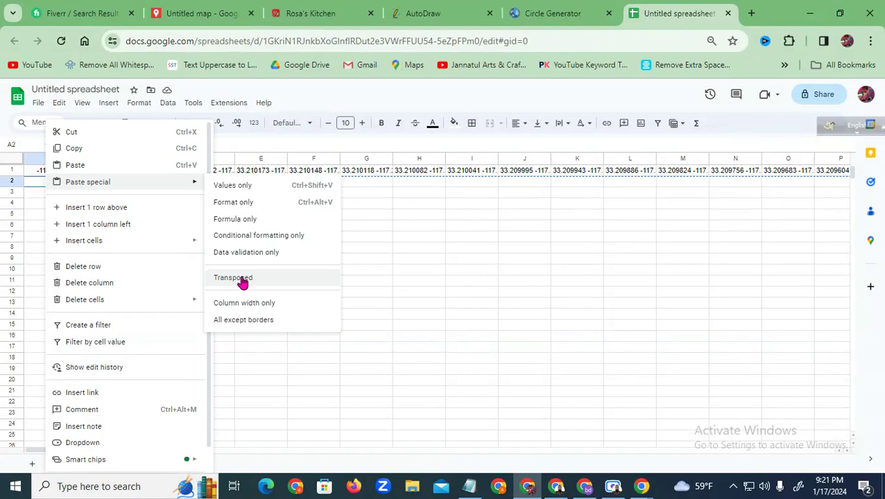
left_click(236, 278)
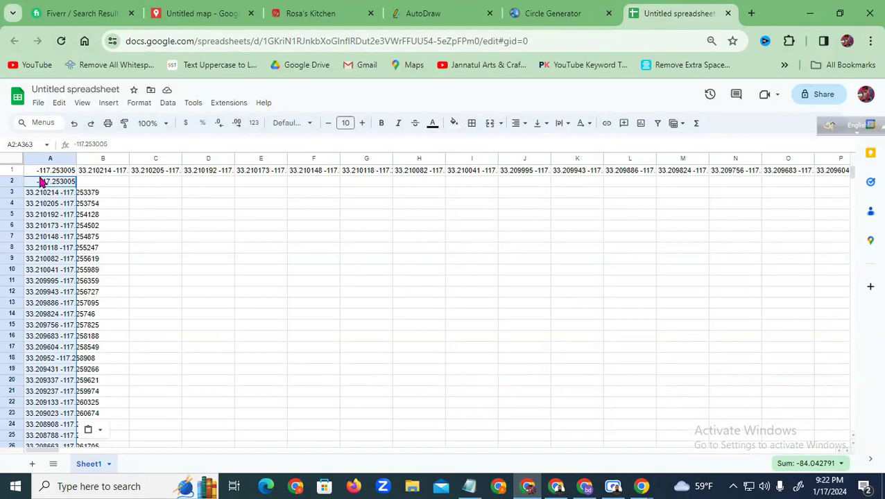
left_click(159, 196)
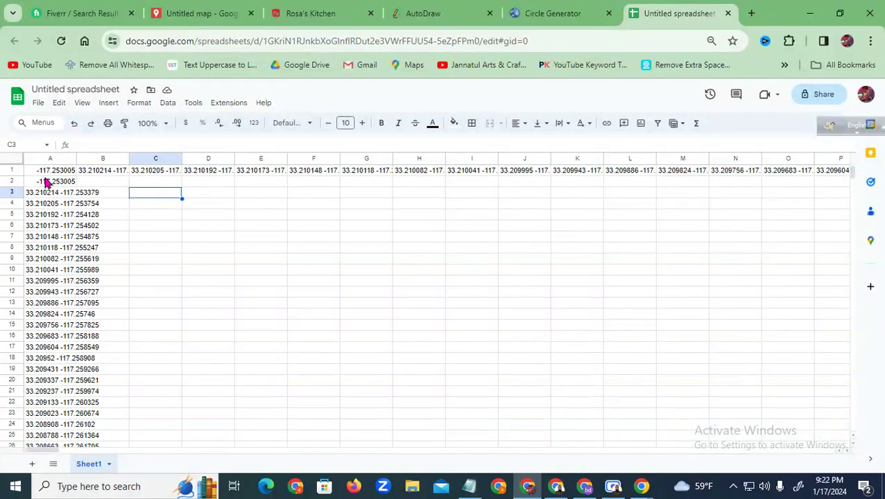
Delete rows 1 and 2 from the sheet, leaving only the complete coordinate pairs in column A.
left_click_drag(14, 170, 16, 182)
left_click(215, 238)
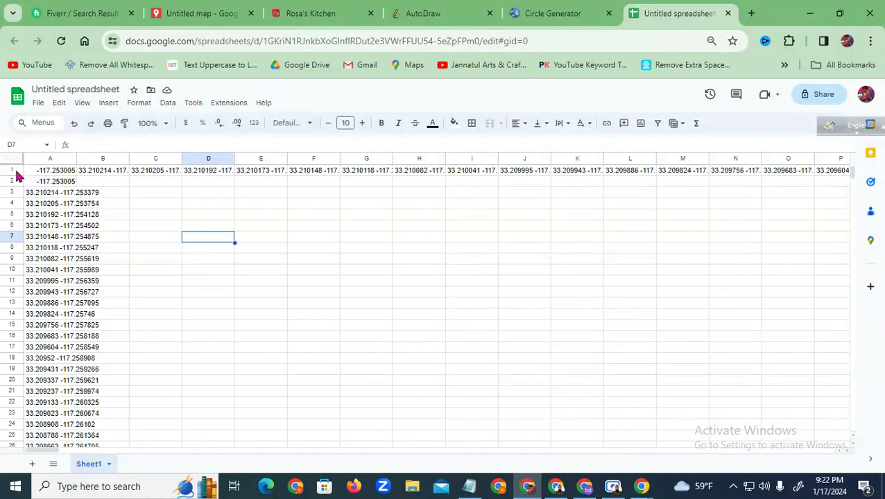
left_click_drag(17, 172, 15, 180)
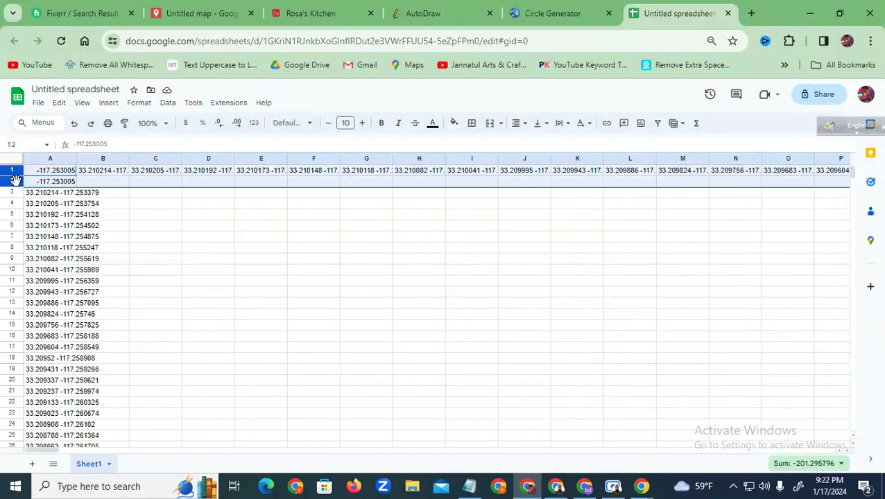
right_click(16, 182)
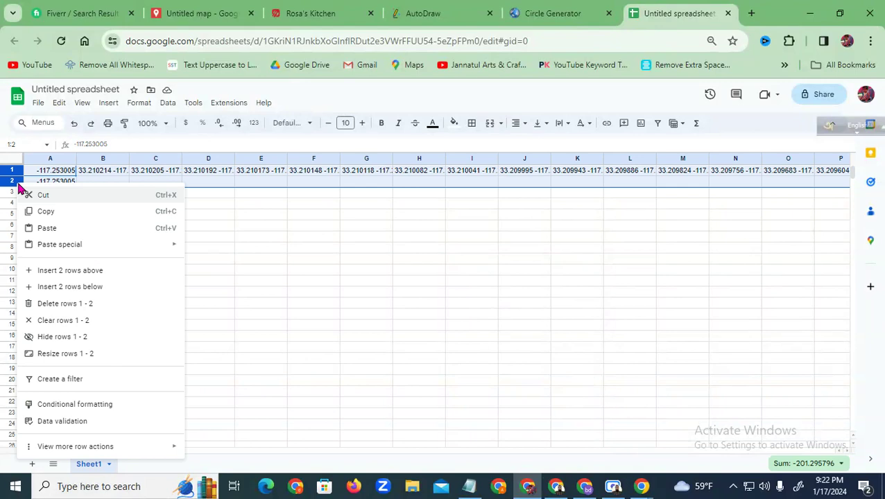
left_click(89, 305)
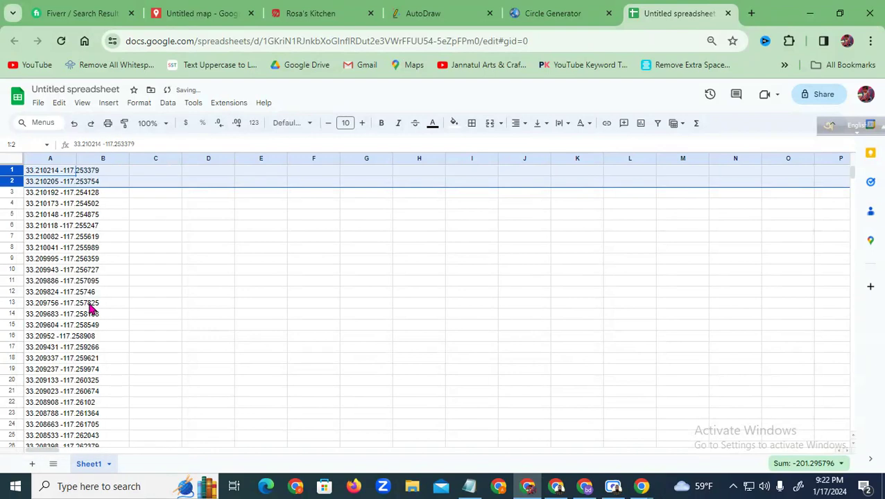
left_click(365, 305)
Clear the incomplete coordinate in cell A361 at the end of the column A list.
scroll(85, 318, "down", 1)
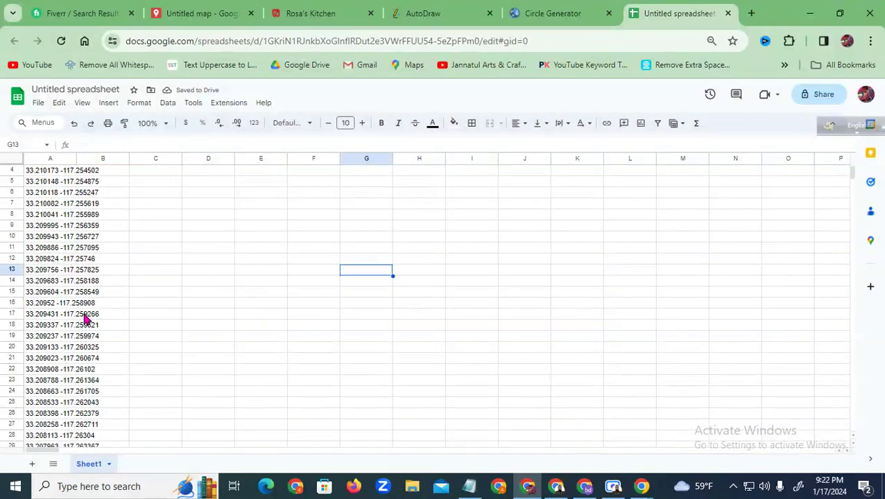
scroll(85, 318, "down", 15)
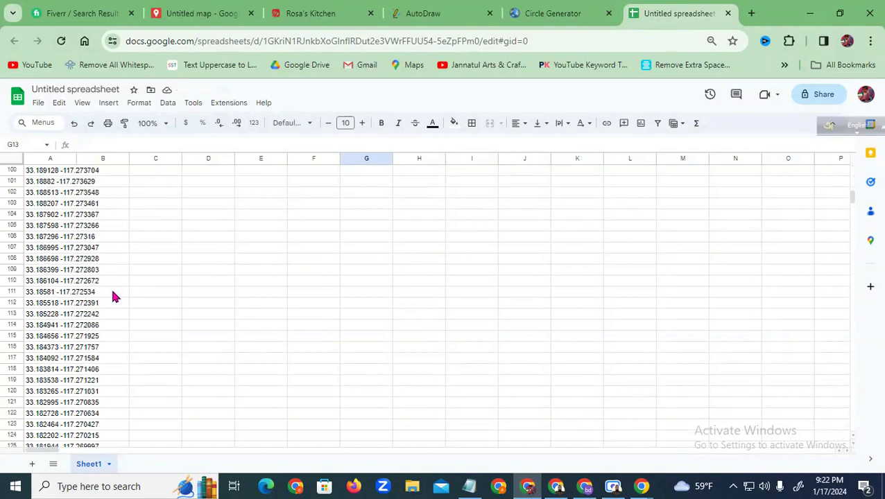
scroll(114, 297, "down", 20)
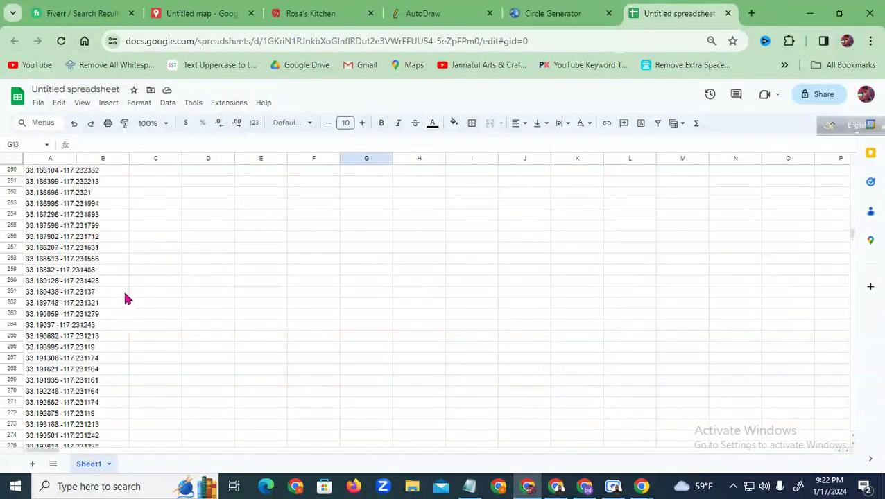
scroll(124, 298, "down", 17)
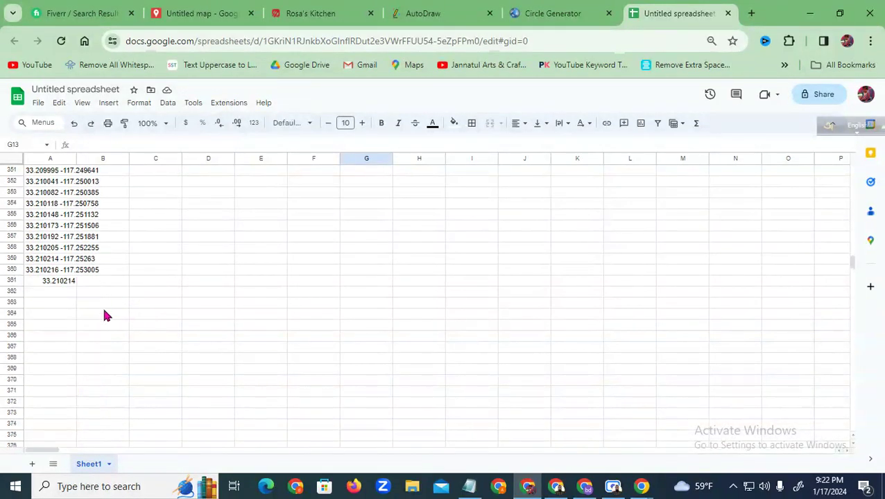
scroll(106, 316, "up", 1)
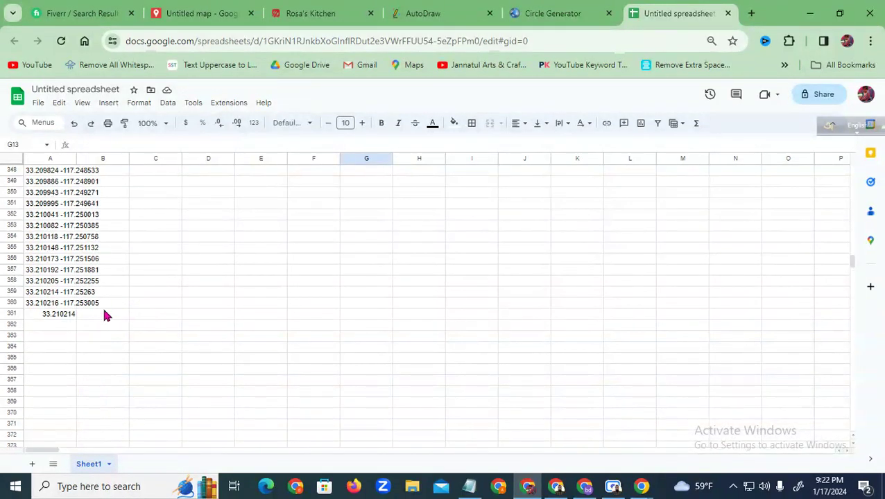
left_click(55, 319)
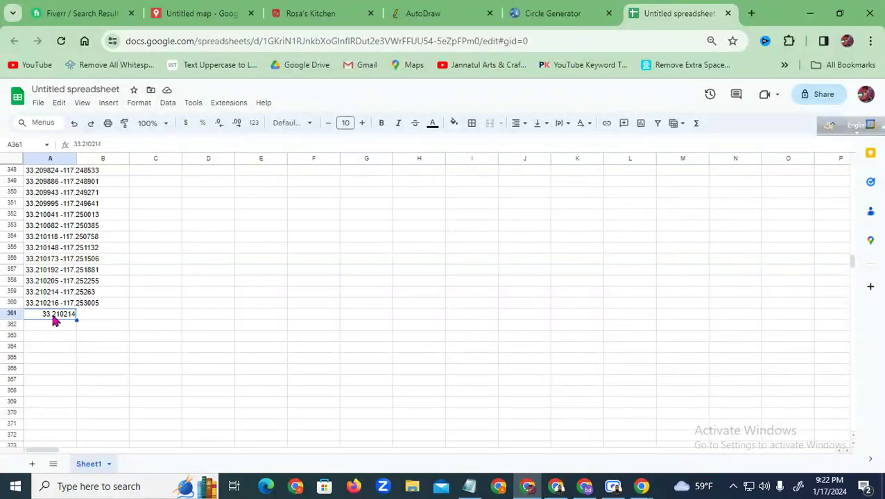
key("Delete")
left_click(119, 349)
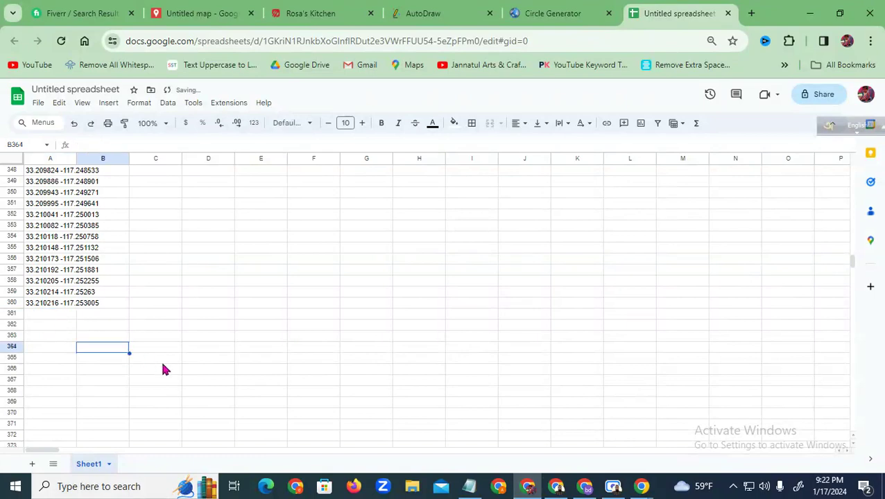
Rename the spreadsheet as batch 5.
scroll(112, 326, "up", 10)
scroll(173, 299, "up", 10)
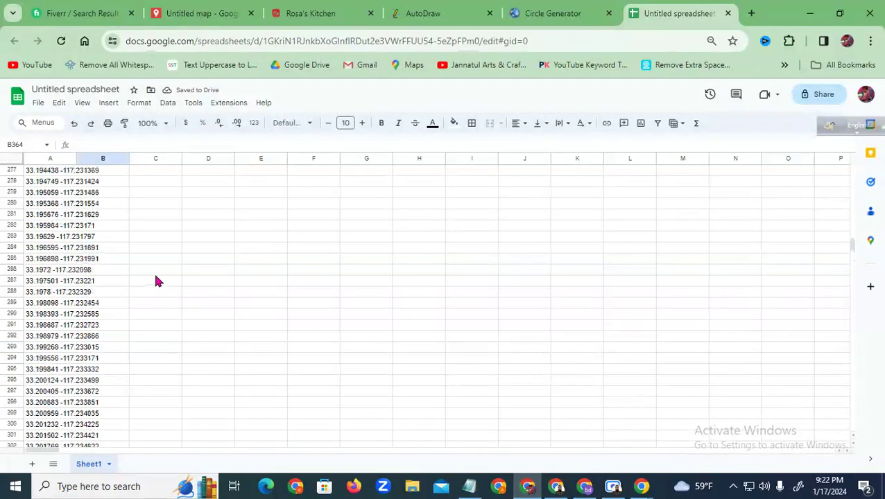
left_click(331, 229)
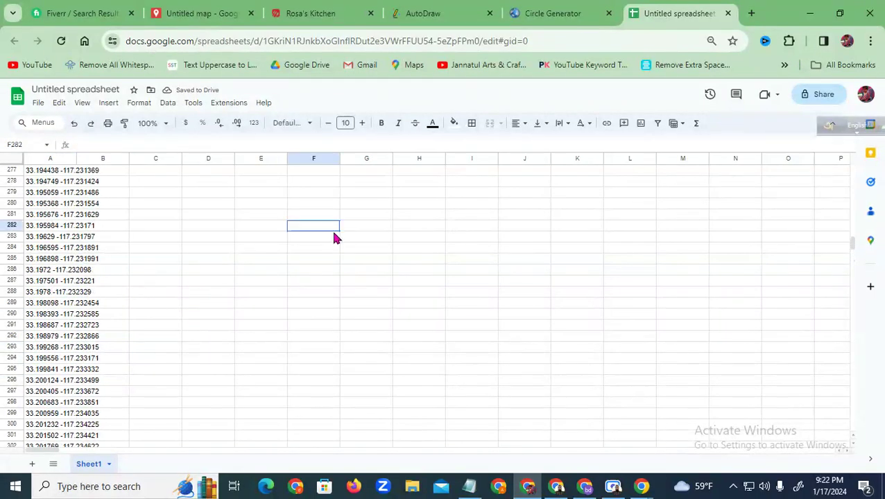
left_click(83, 89)
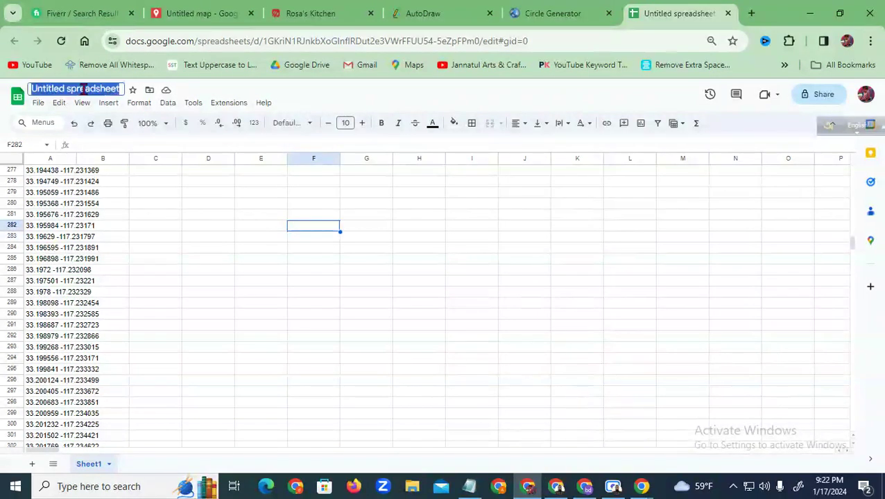
type("batch 5")
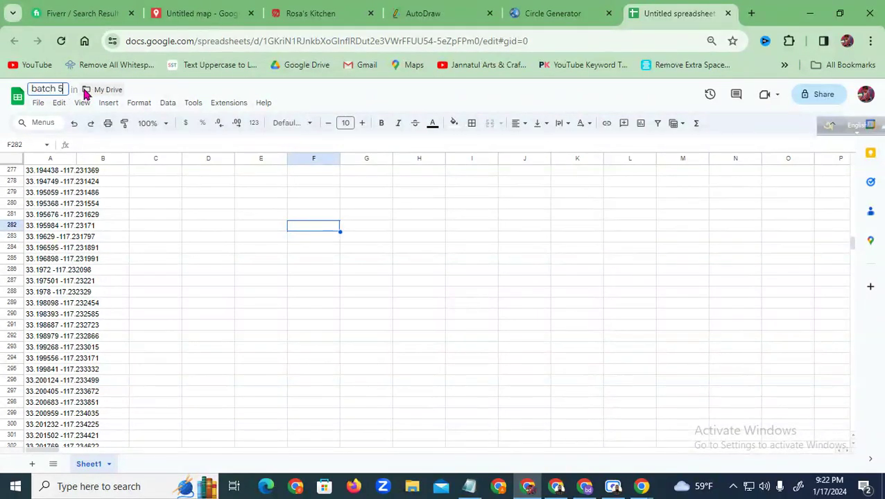
left_click(203, 203)
left_click(250, 314)
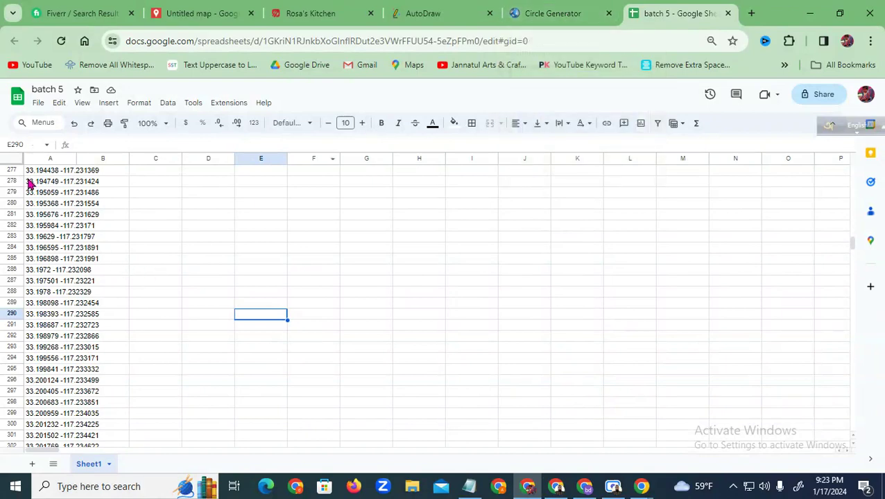
Add a second blank sheet to the spreadsheet and leave Sheet2 open.
left_click(32, 464)
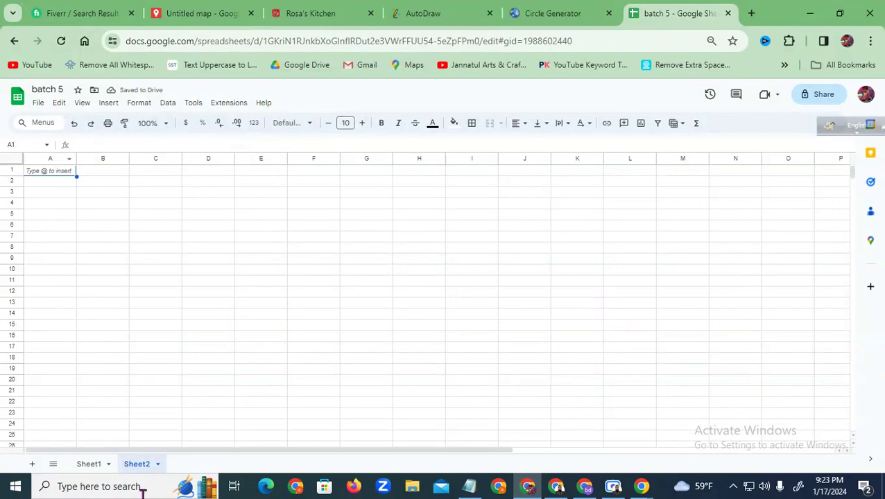
left_click(89, 466)
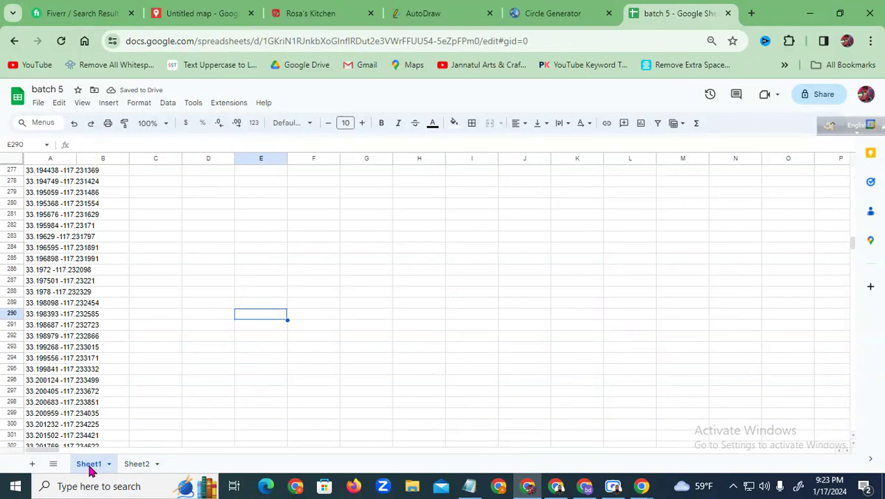
left_click(139, 466)
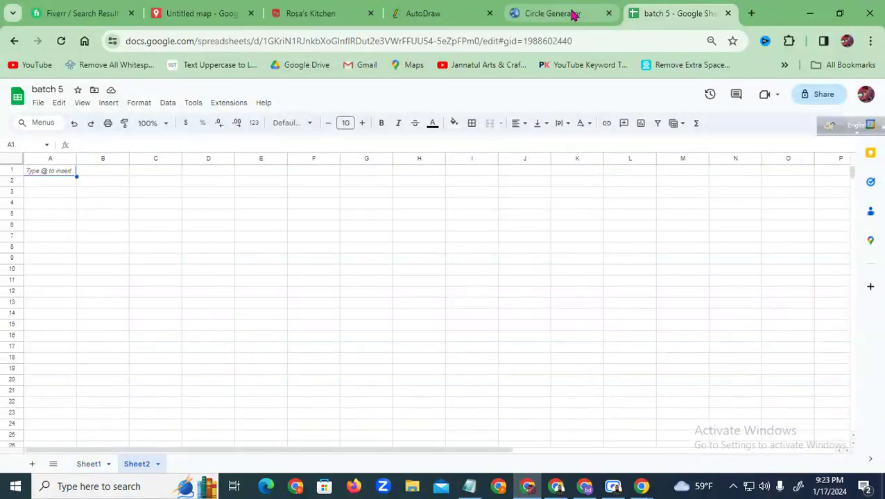
In the Circle Generator page, set the radius value to 4 kilometers and generate the circle again.
left_click(571, 13)
scroll(105, 209, "up", 5)
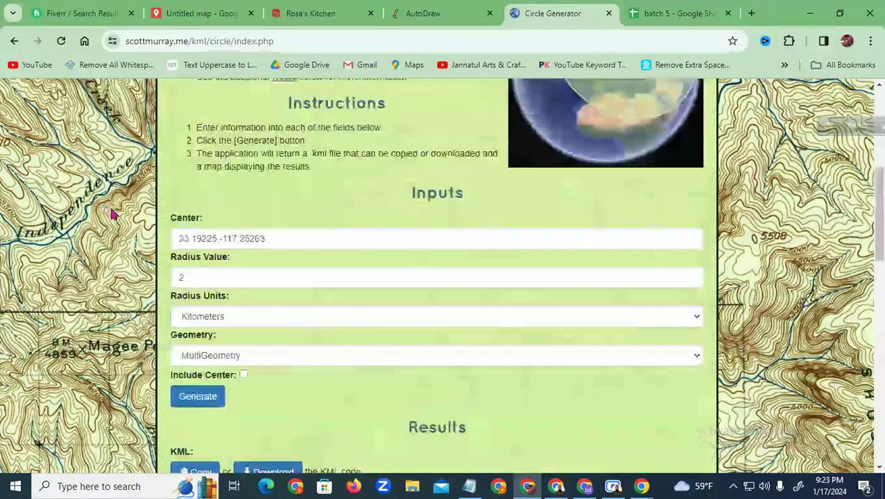
left_click_drag(197, 278, 161, 281)
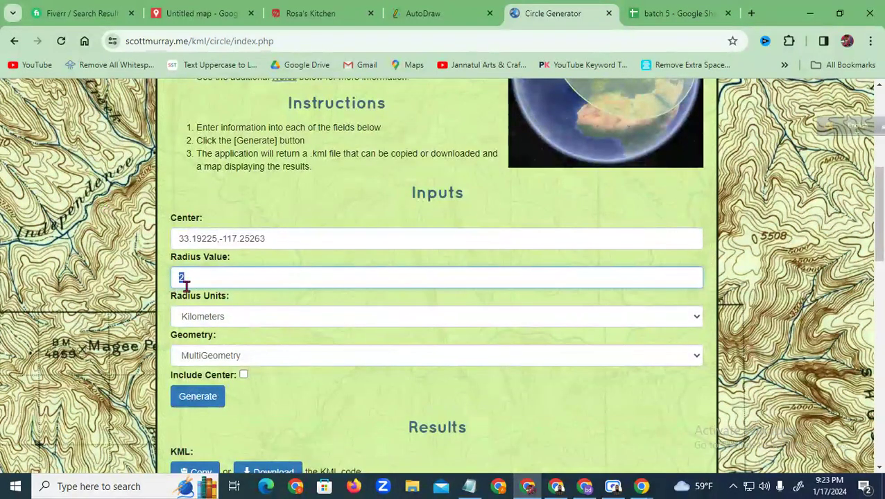
type("4")
left_click(203, 398)
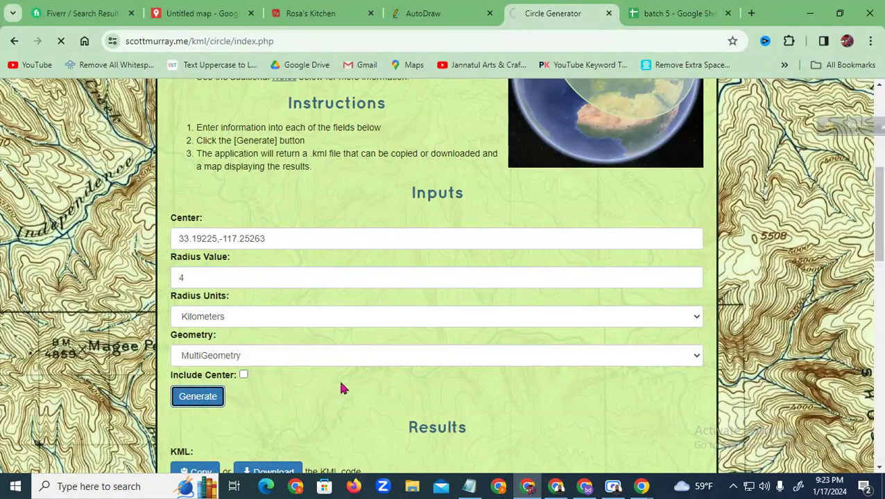
Copy the full block of circle coordinates from the KML results of the 4 km circle.
scroll(184, 316, "down", 8)
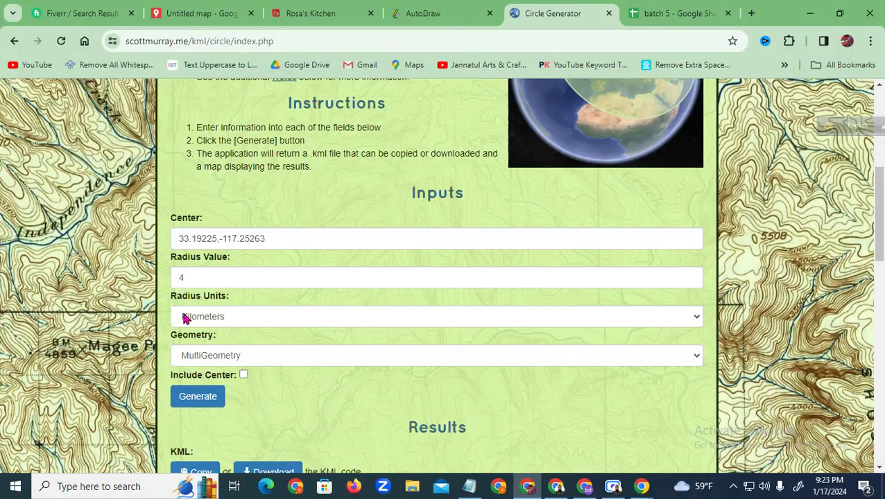
scroll(144, 314, "down", 2)
scroll(375, 330, "down", 8)
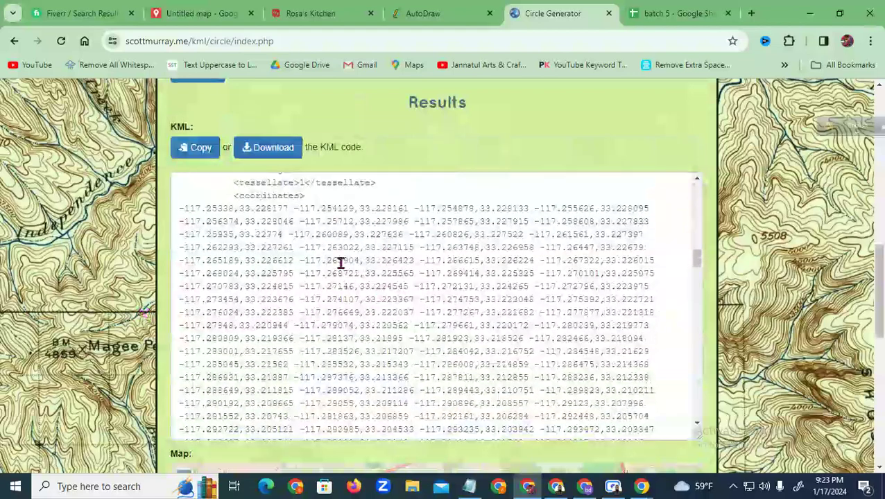
double_click(341, 264)
left_click(341, 264)
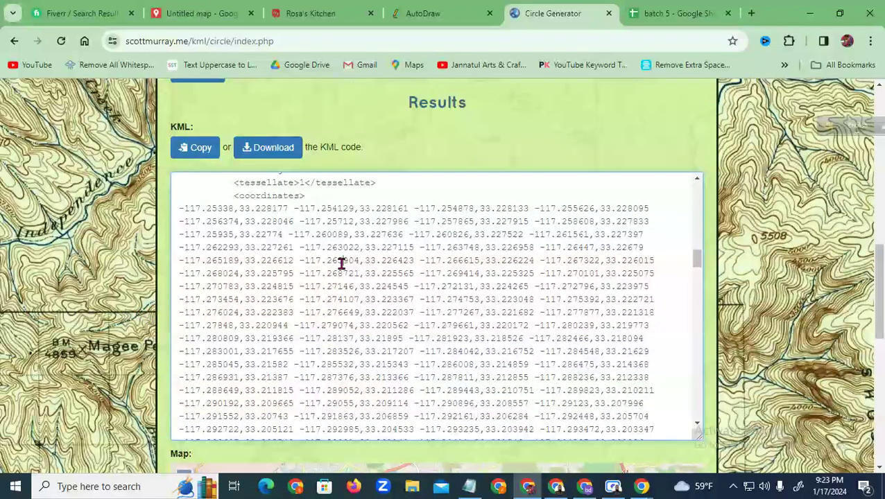
double_click(356, 227)
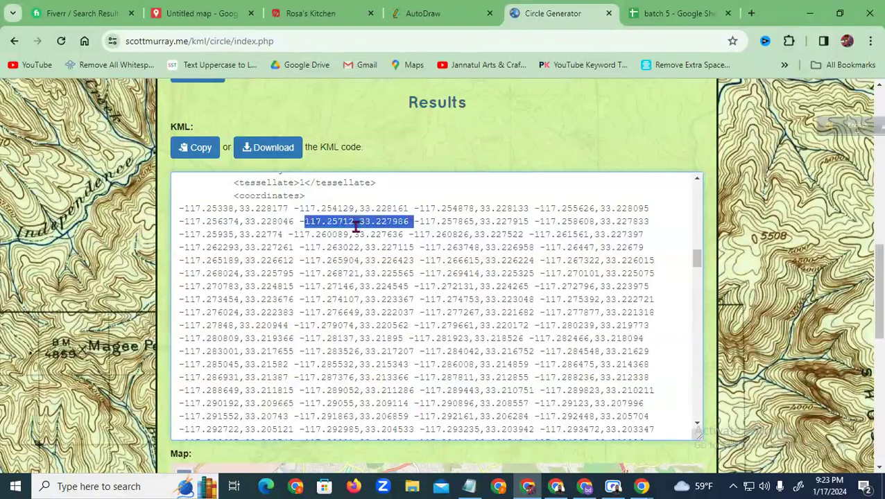
key("ctrl+a")
right_click(356, 228)
left_click(402, 292)
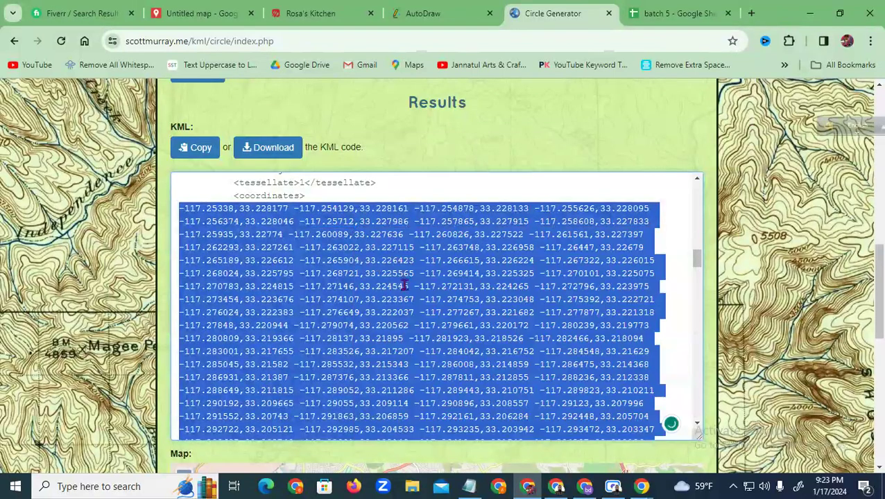
Paste the copied coordinates into cell A1 of Sheet2 in the batch 5 spreadsheet and split the text to columns.
left_click(676, 13)
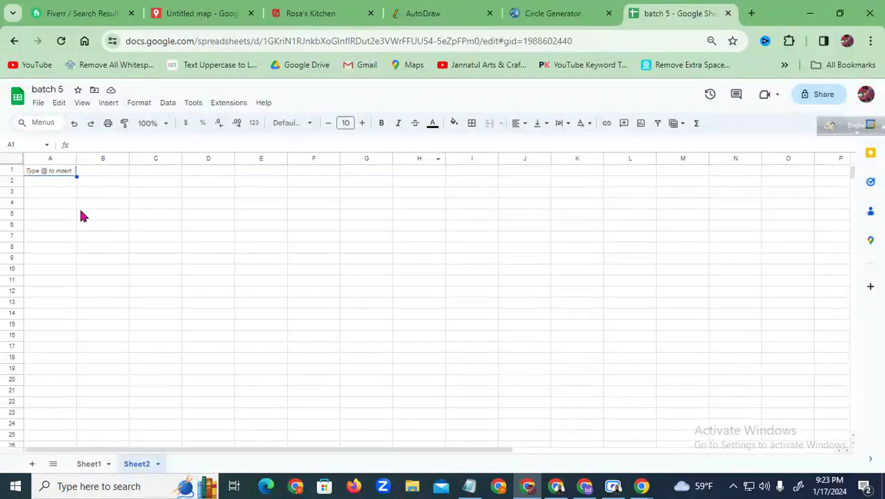
left_click(60, 174)
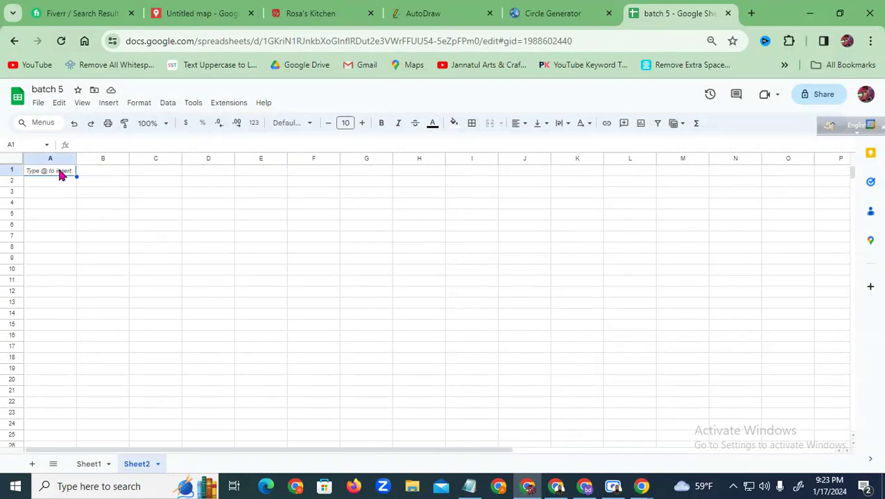
right_click(60, 173)
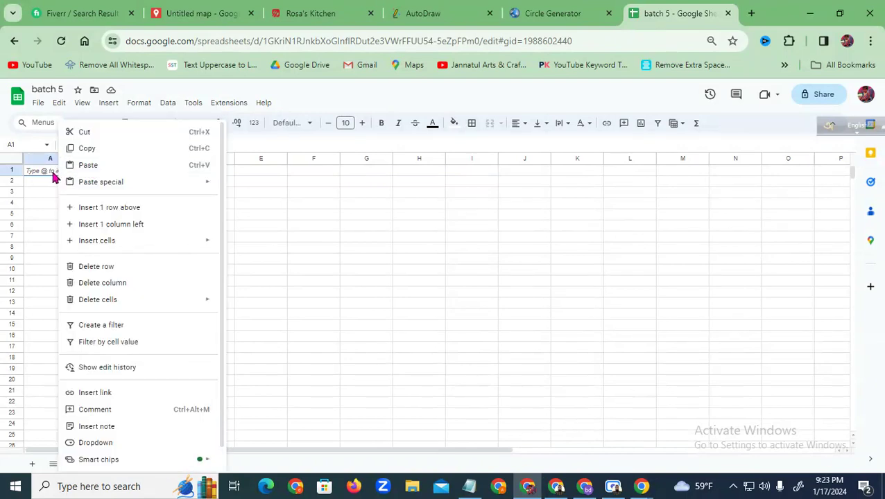
left_click(44, 176)
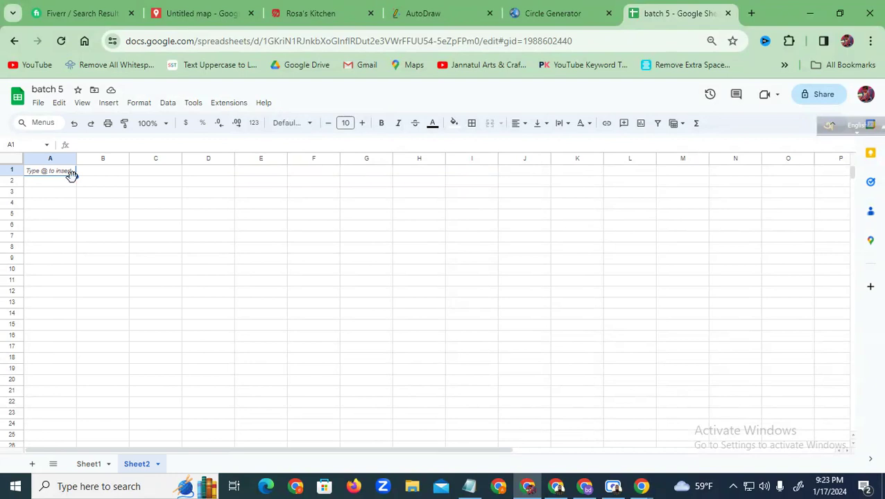
key("ctrl+v")
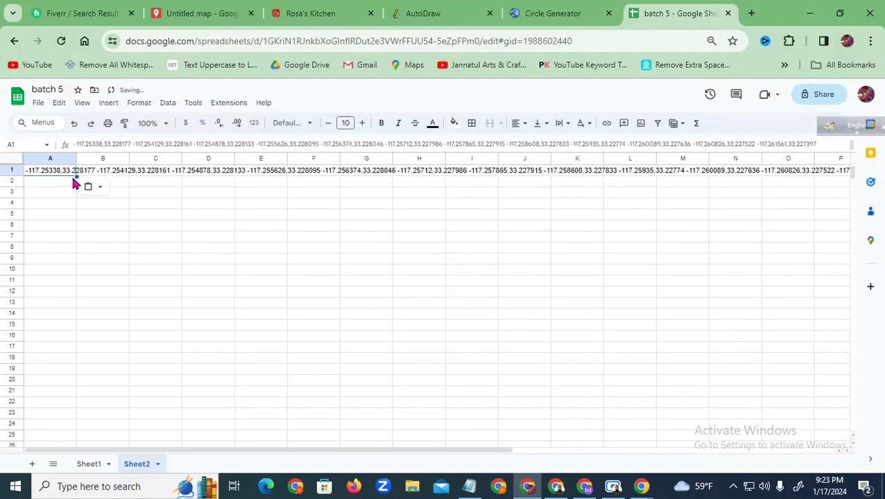
left_click(168, 102)
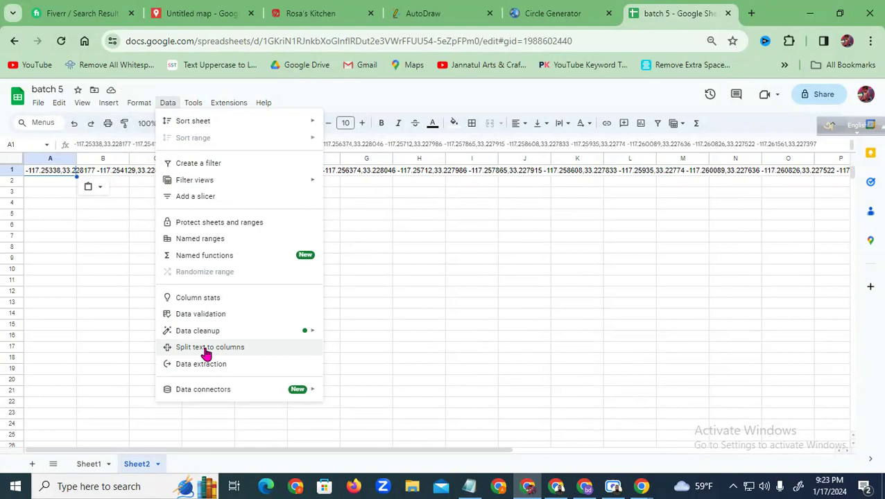
left_click(237, 348)
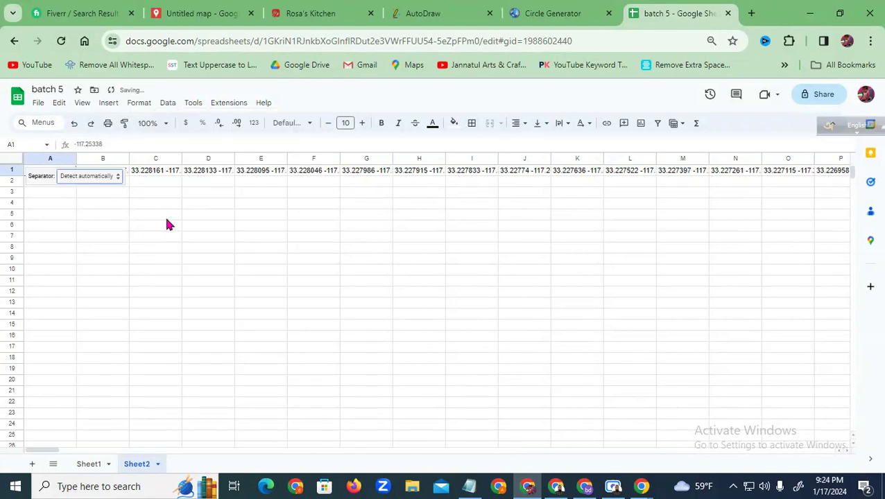
Copy row 1 of Sheet2 and paste it transposed starting at cell A2.
right_click(11, 172)
left_click(40, 201)
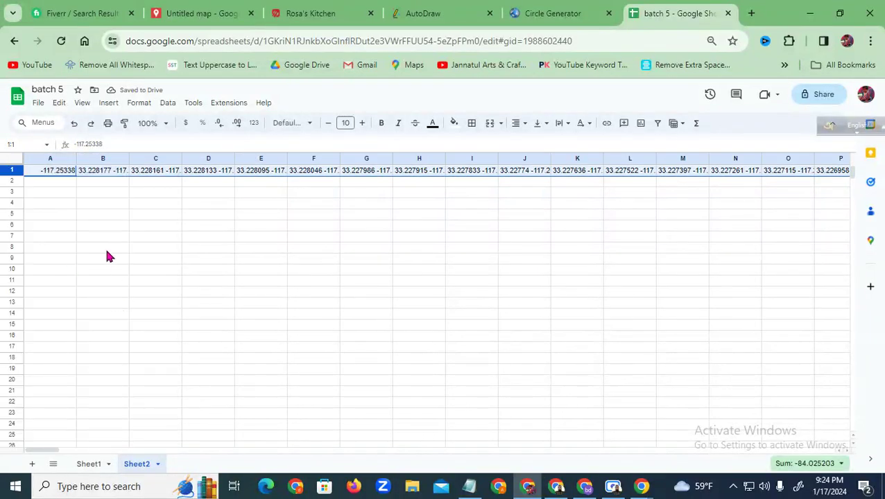
left_click(50, 179)
right_click(49, 179)
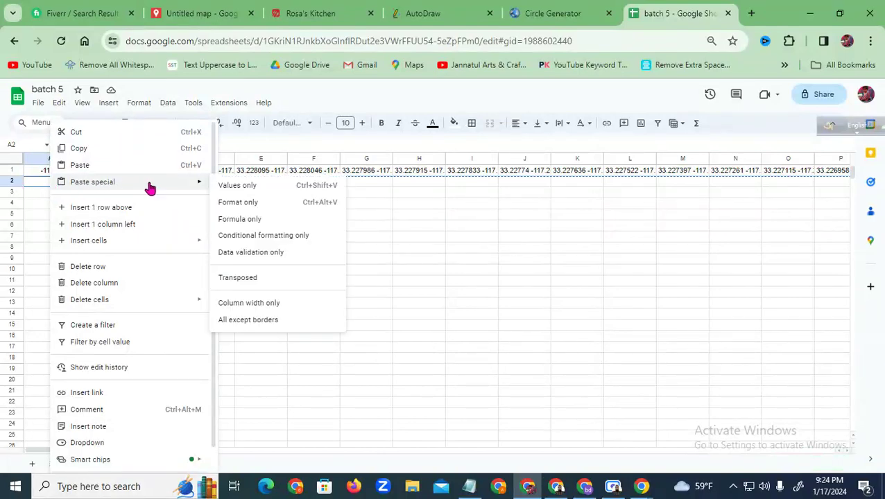
left_click(237, 278)
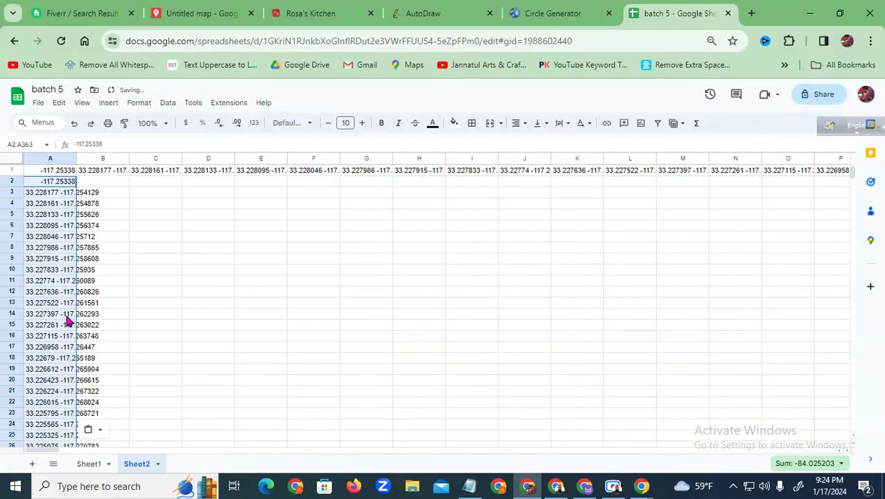
Delete rows 1 and 2 of Sheet2, leaving the coordinate pairs in column A.
left_click(135, 205)
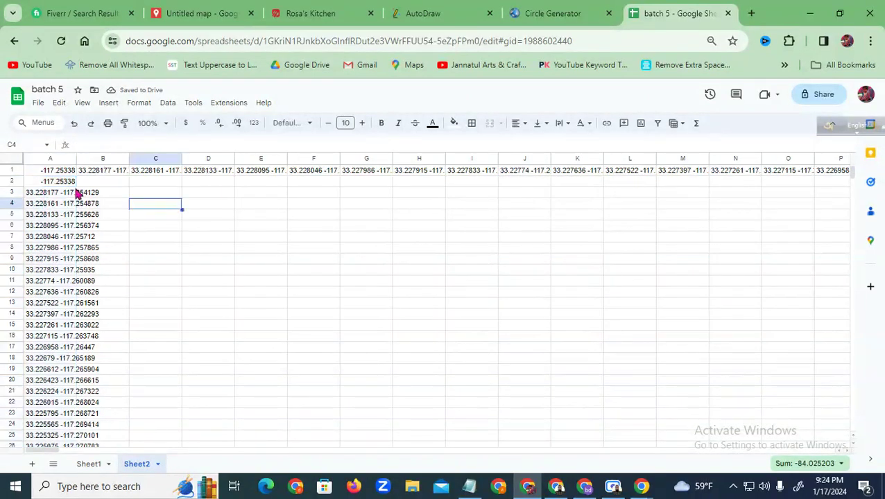
left_click_drag(19, 172, 19, 182)
right_click(20, 183)
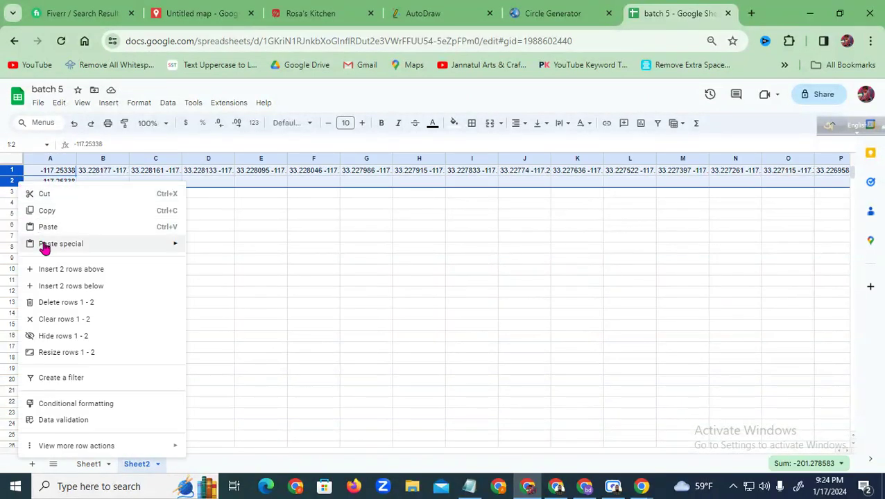
left_click(83, 304)
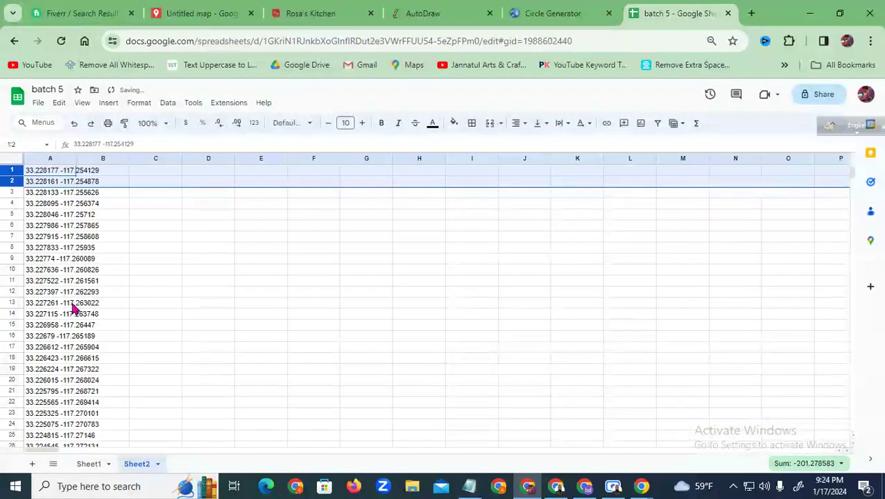
left_click(188, 240)
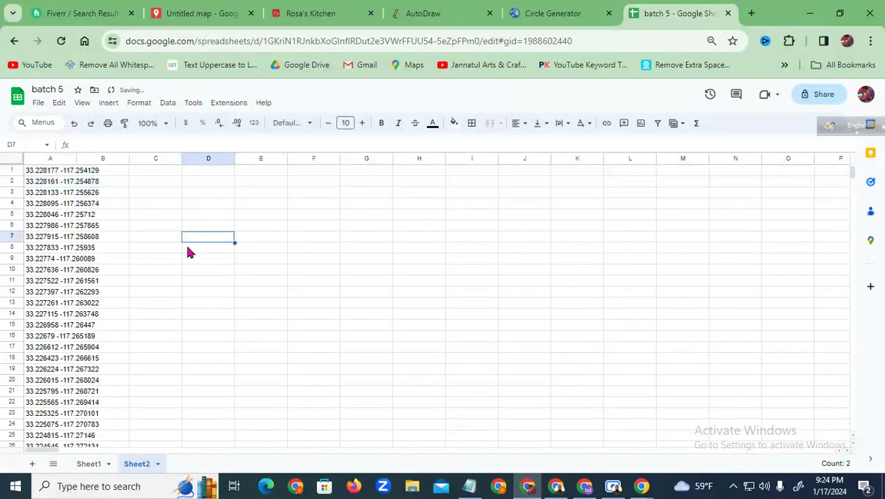
Add Sheet3 to the spreadsheet, and clear the incomplete coordinate in cell A361 of Sheet2.
left_click(31, 464)
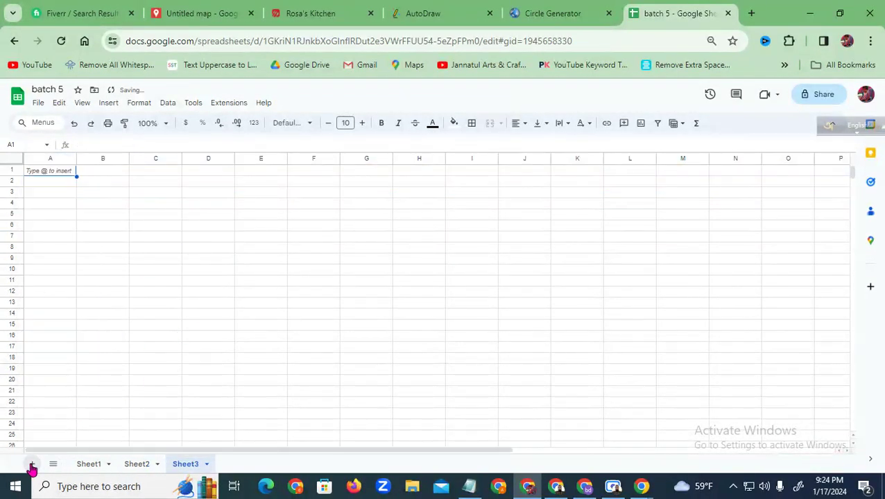
left_click(137, 464)
left_click_drag(852, 172, 853, 250)
scroll(198, 351, "up", 4)
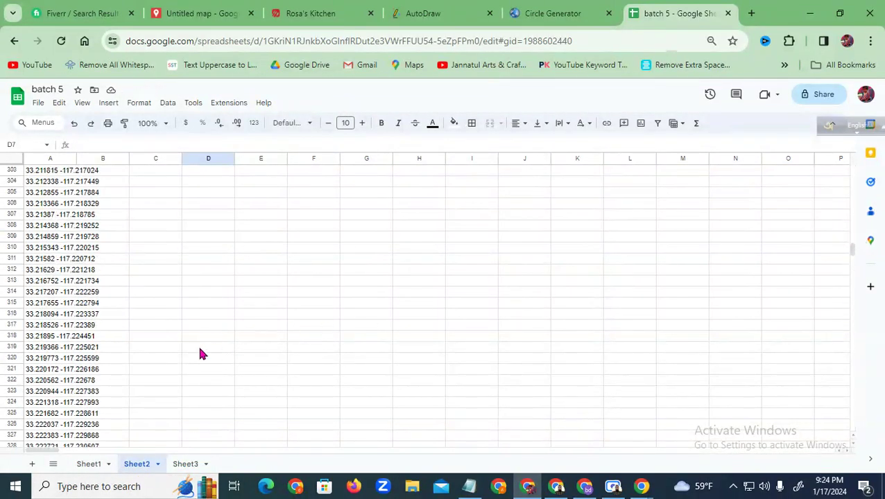
left_click(69, 338)
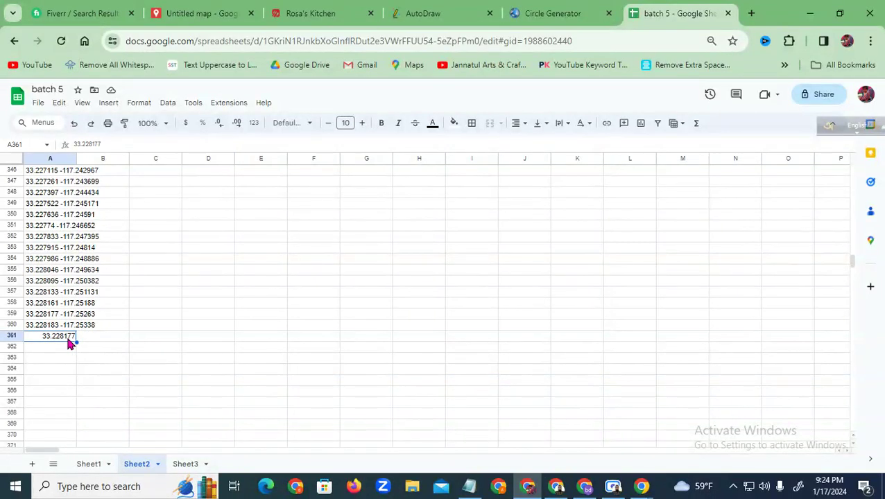
left_click_drag(194, 347, 176, 349)
left_click(203, 464)
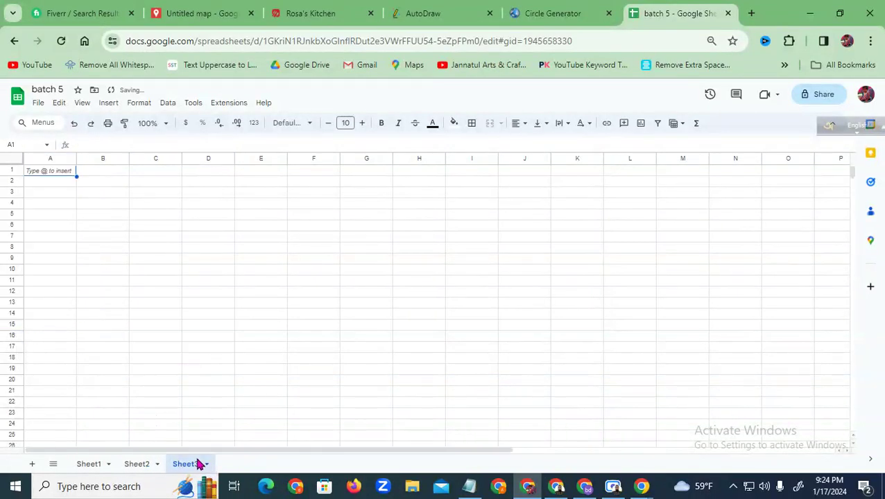
In the Circle Generator page, set the radius value to 6 kilometers and generate the circle.
left_click(551, 15)
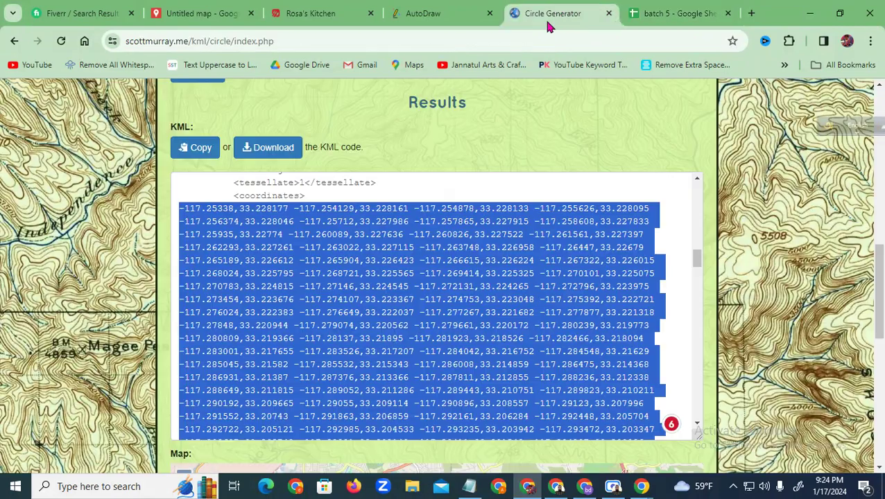
scroll(335, 176, "up", 3)
scroll(128, 186, "up", 4)
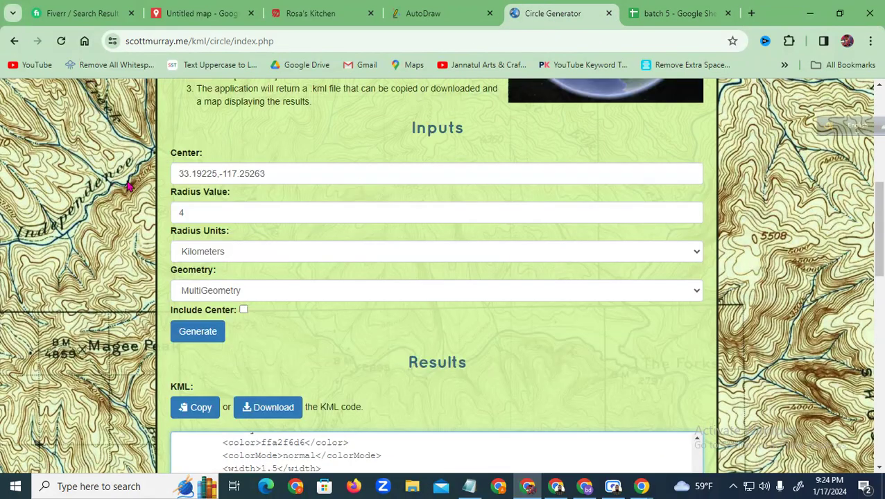
left_click(181, 211)
double_click(179, 211)
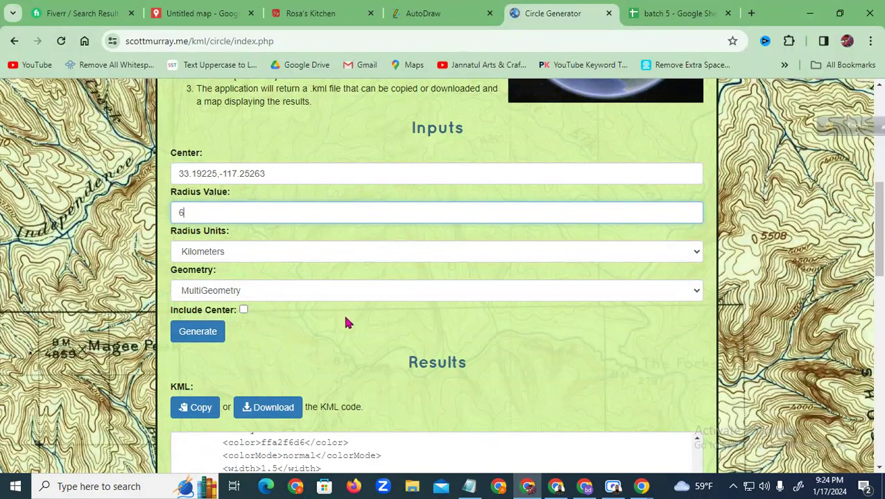
left_click(198, 332)
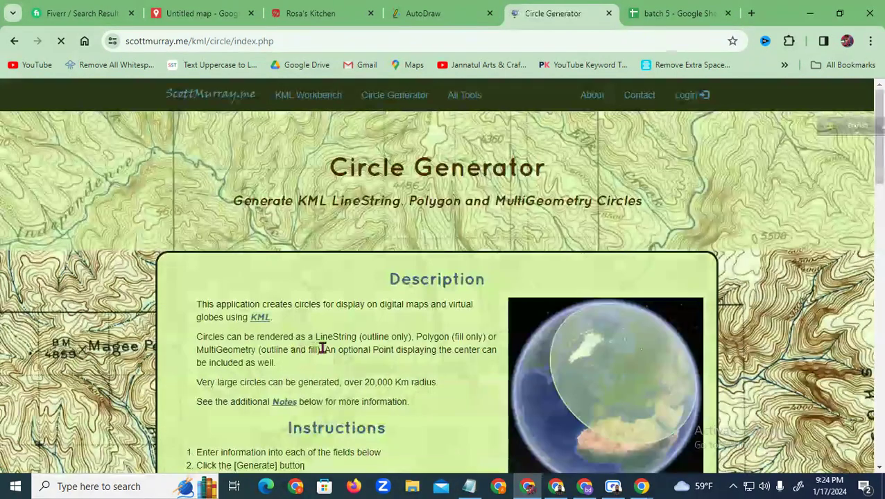
Copy the full block of circle coordinates from the KML results of the 6 km circle.
scroll(153, 332, "down", 1)
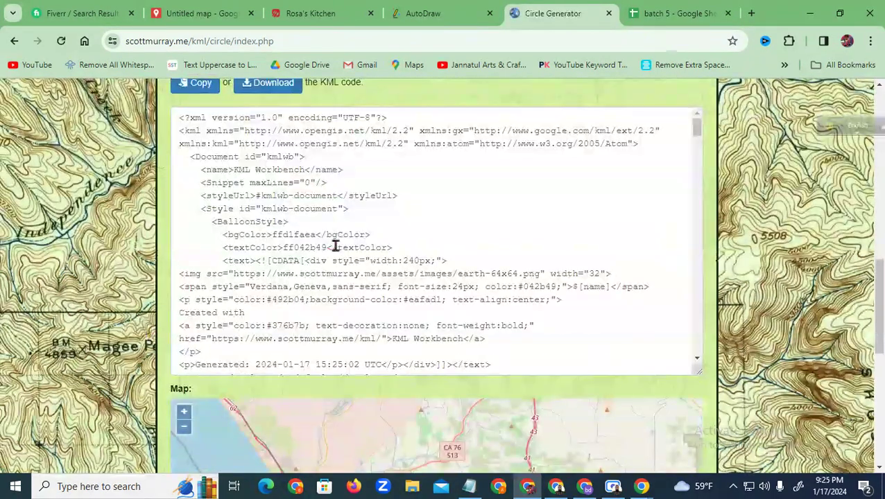
scroll(340, 245, "down", 8)
scroll(357, 234, "down", 5)
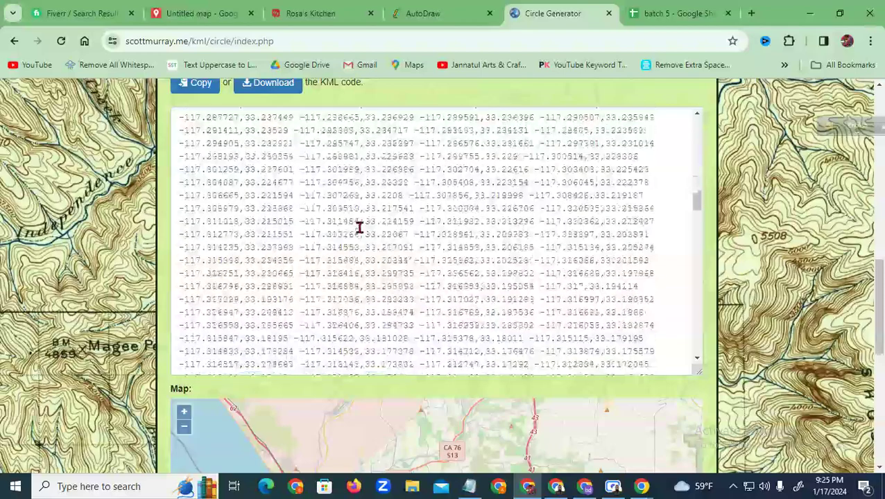
double_click(357, 223)
key("ctrl+a")
right_click(358, 226)
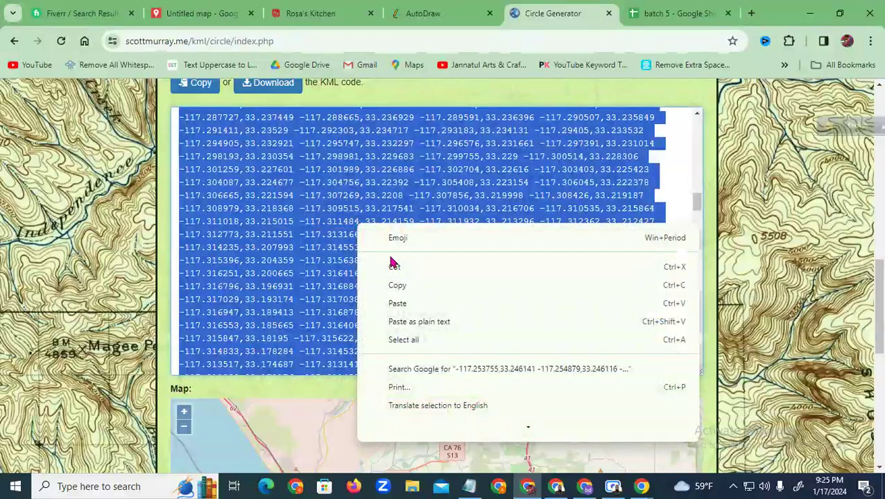
left_click(403, 285)
Paste the 6 km circle's coordinates into cell A1 of Sheet3 in the batch 5 spreadsheet and split the text to columns.
left_click(683, 13)
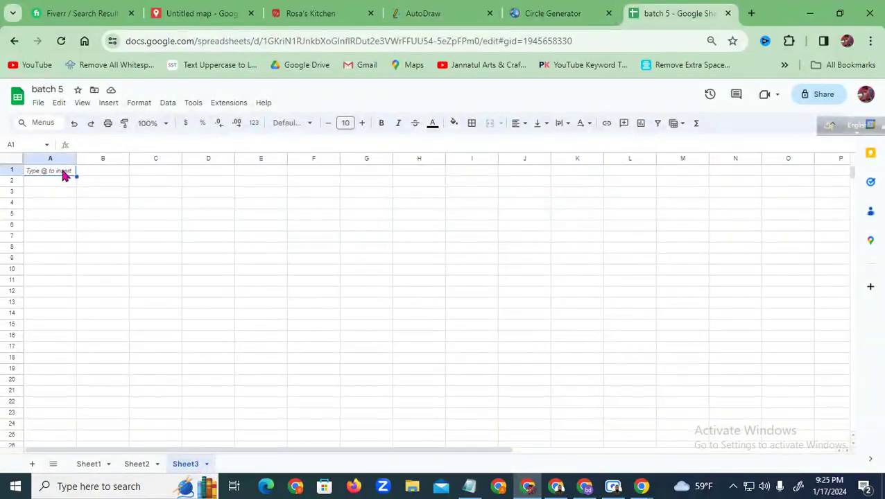
key("ctrl+v")
left_click(168, 104)
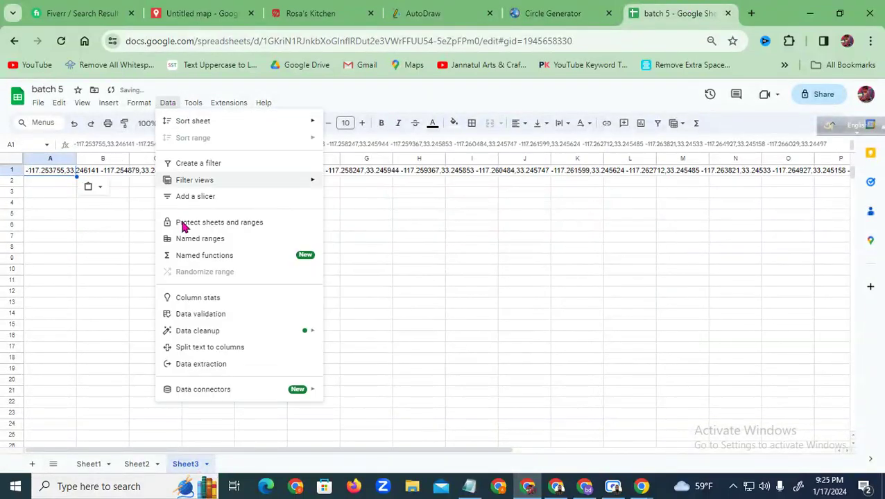
left_click(213, 349)
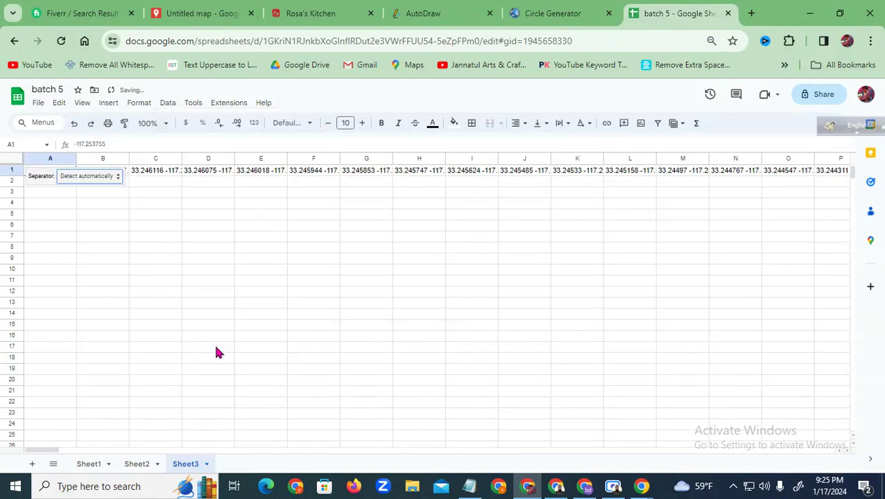
Copy row 1 of Sheet3 and paste it transposed starting at cell A2.
left_click(16, 181)
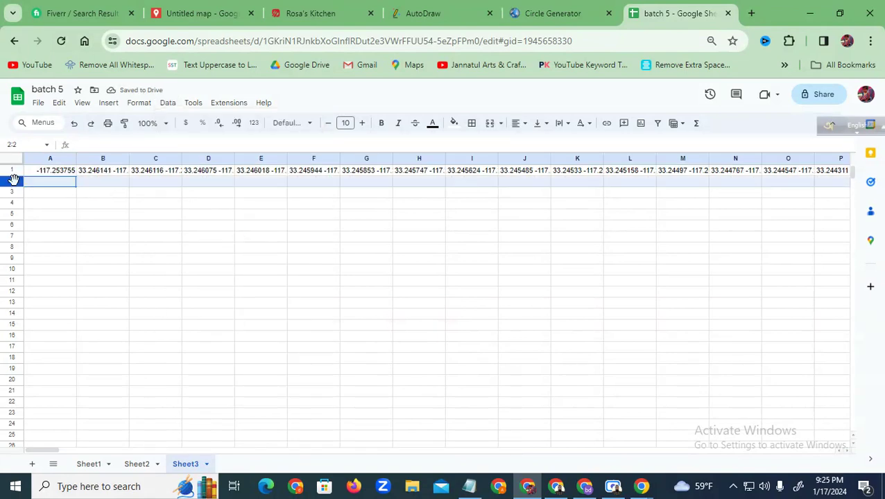
left_click(14, 170)
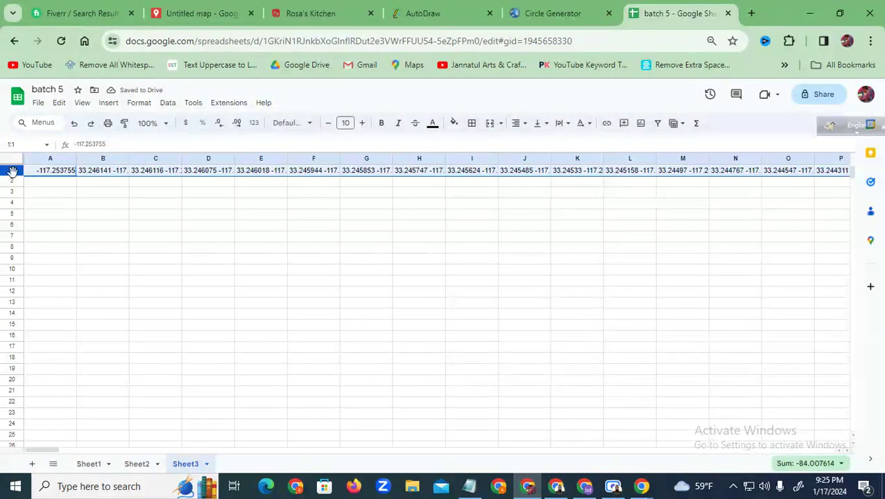
right_click(14, 170)
left_click(40, 202)
left_click(42, 180)
right_click(41, 180)
mouse_move(83, 183)
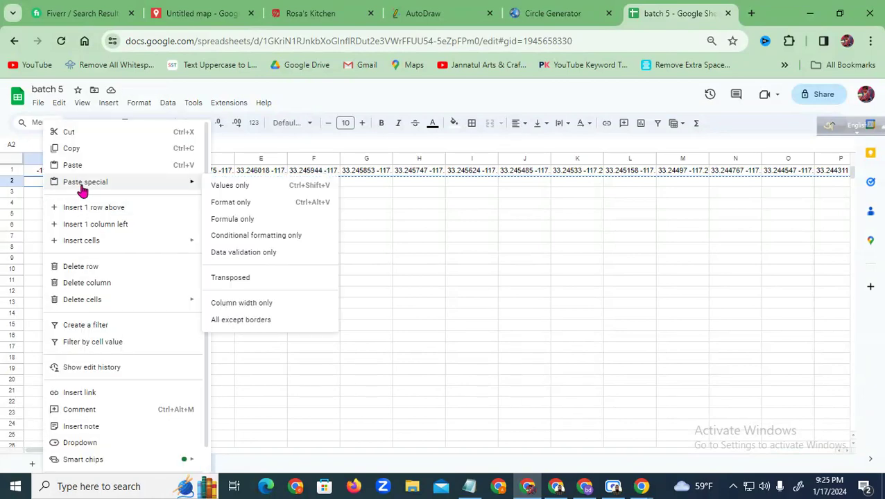
left_click(237, 279)
Delete rows 1 and 2 from Sheet3, removing the original horizontal data and the incomplete first coordinate.
left_click(12, 170)
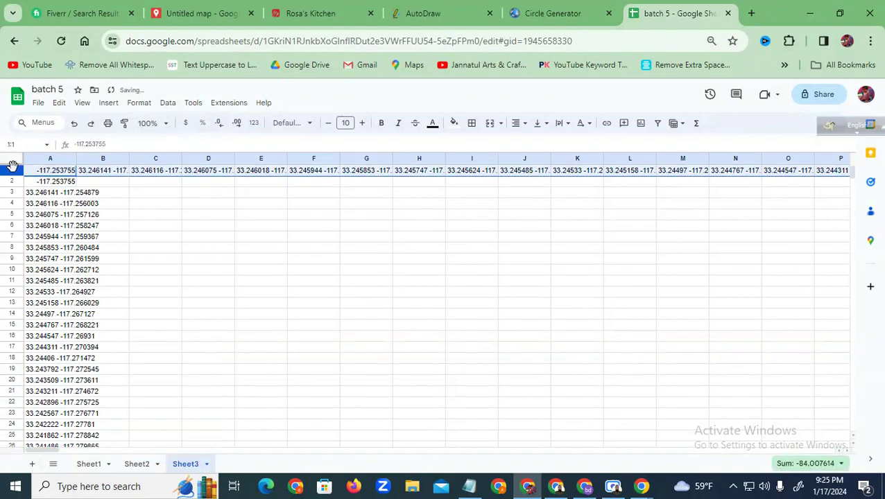
left_click(159, 195)
left_click_drag(17, 171, 14, 181)
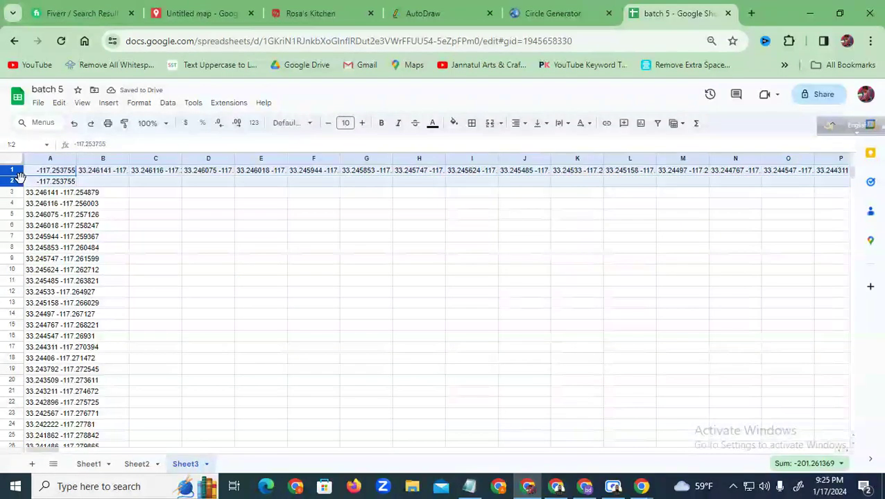
right_click(14, 181)
left_click(93, 299)
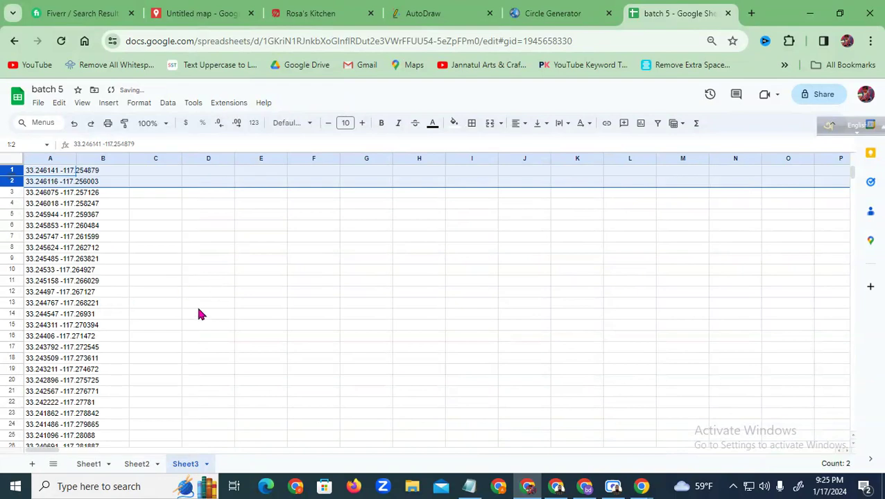
Clear the incomplete coordinate in cell A361 at the end of the list in Sheet3.
left_click_drag(854, 182, 855, 266)
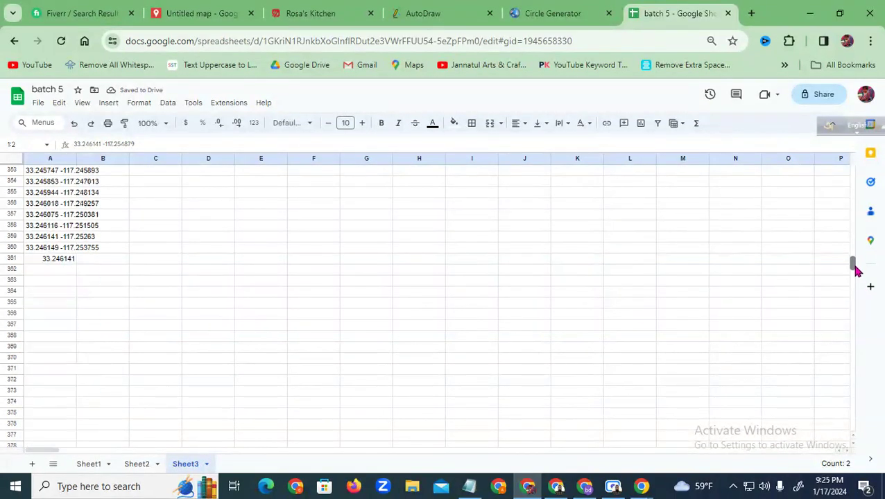
left_click(63, 229)
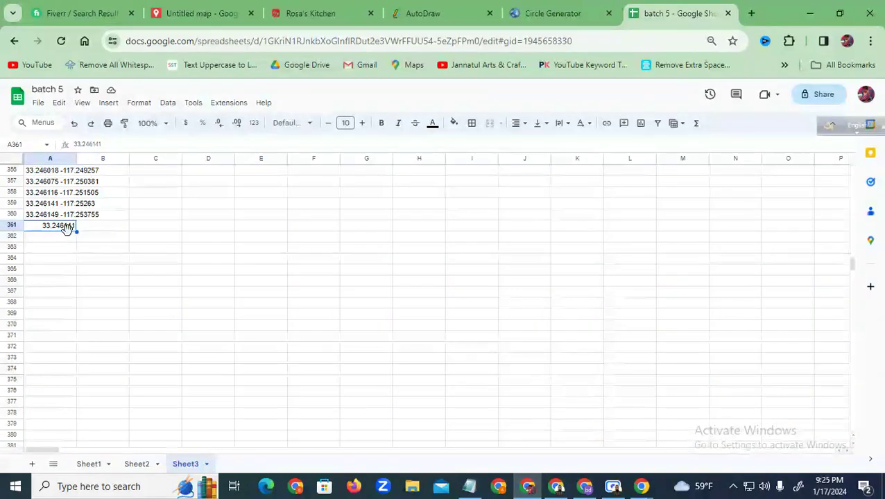
key("Delete")
left_click(152, 306)
scroll(593, 398, "up", 5)
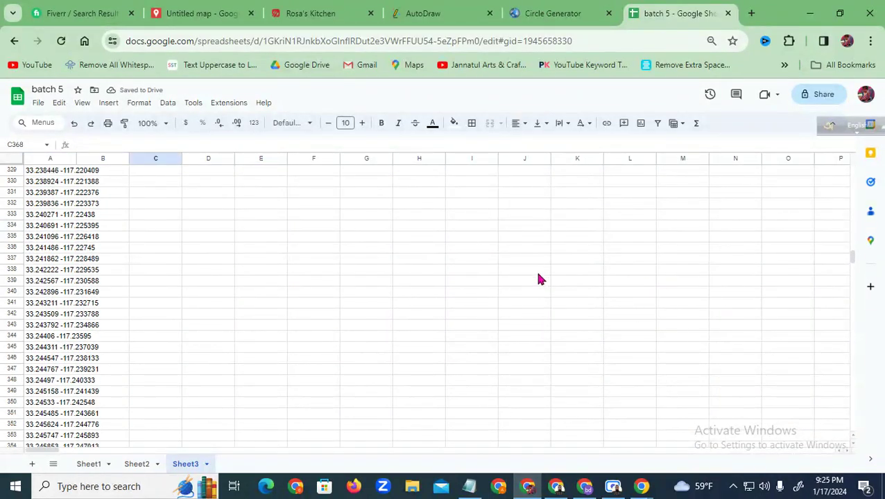
left_click(562, 15)
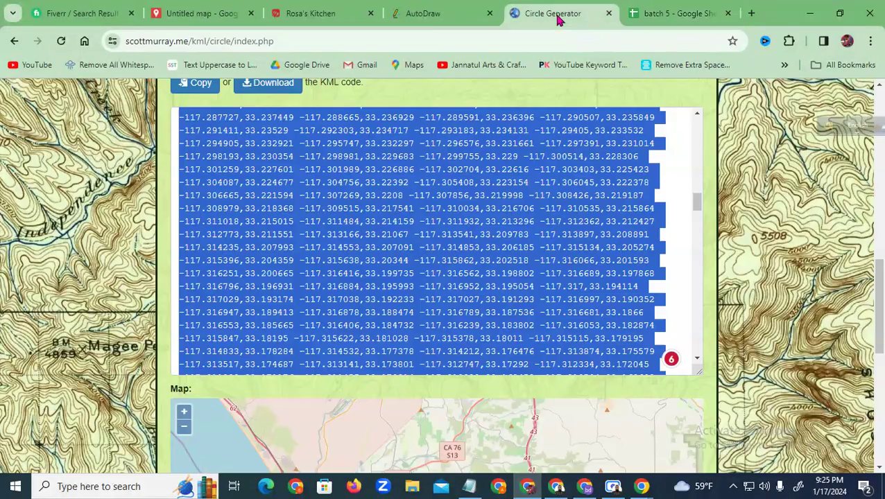
scroll(110, 188, "up", 4)
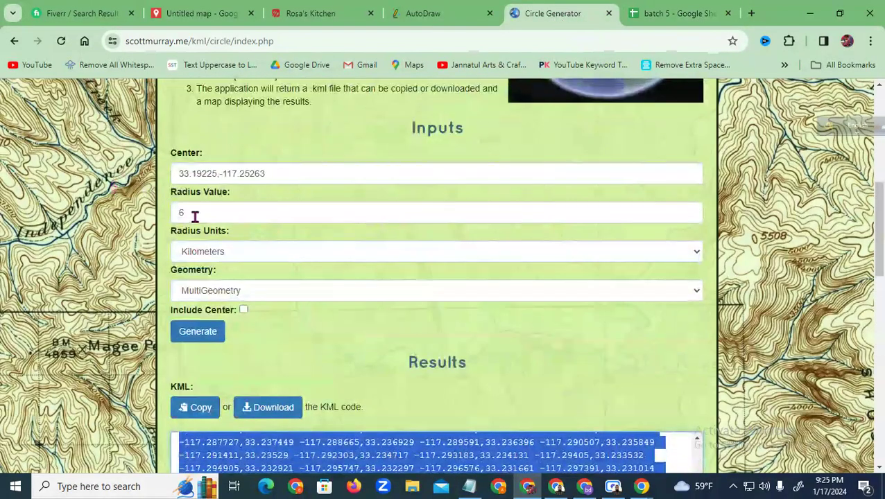
left_click(179, 213)
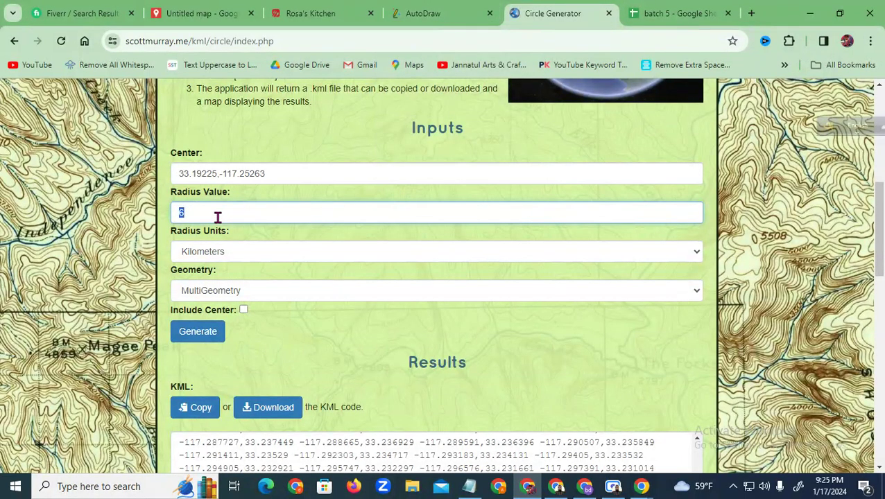
left_click(461, 104)
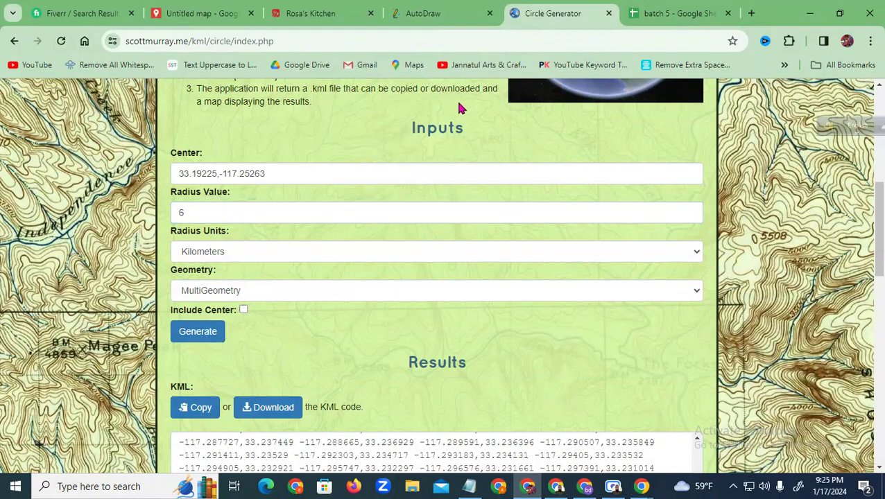
left_click(664, 12)
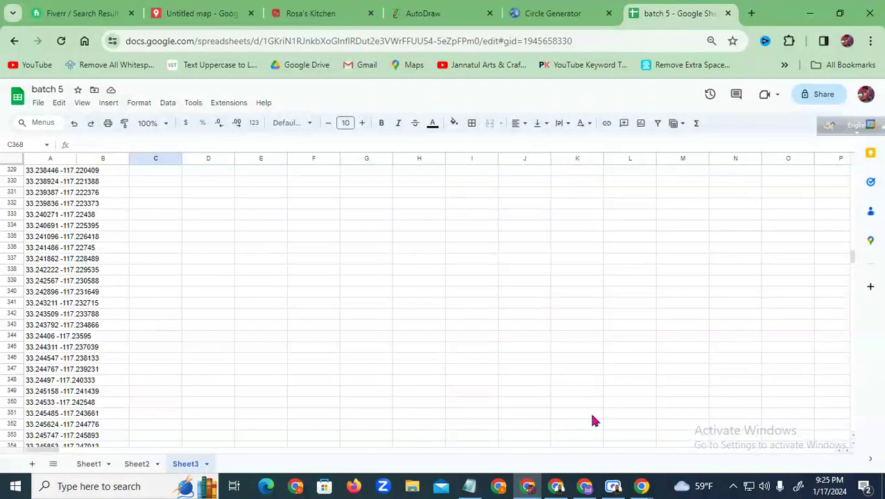
left_click(877, 489)
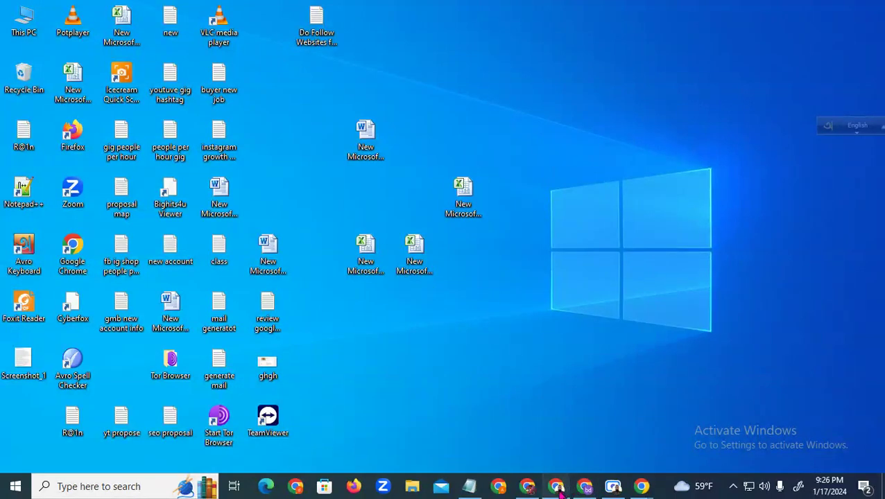
left_click(558, 487)
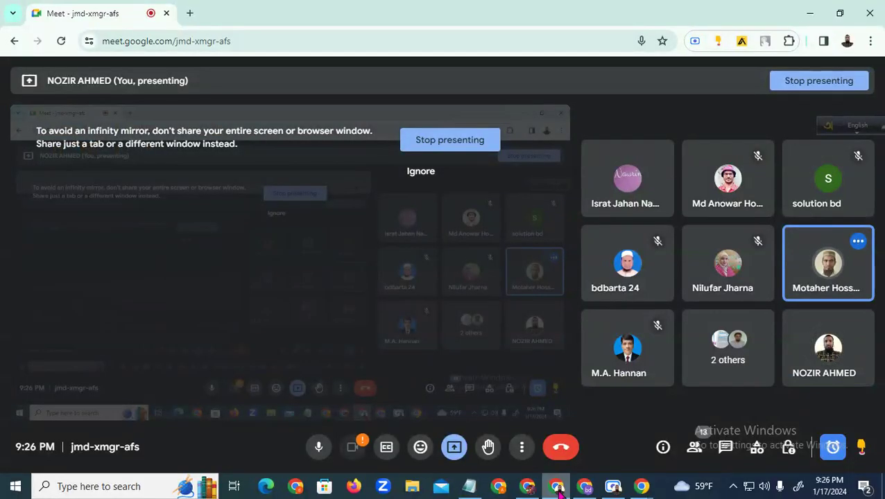
mouse_move(529, 489)
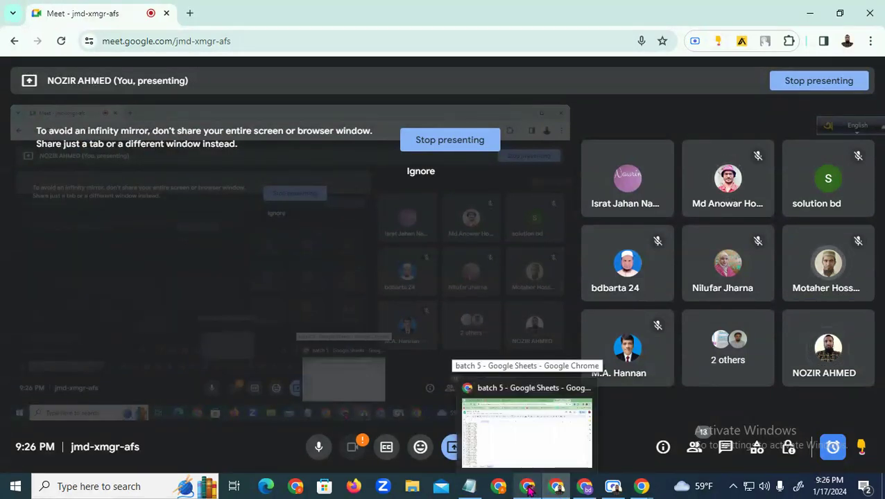
left_click(529, 490)
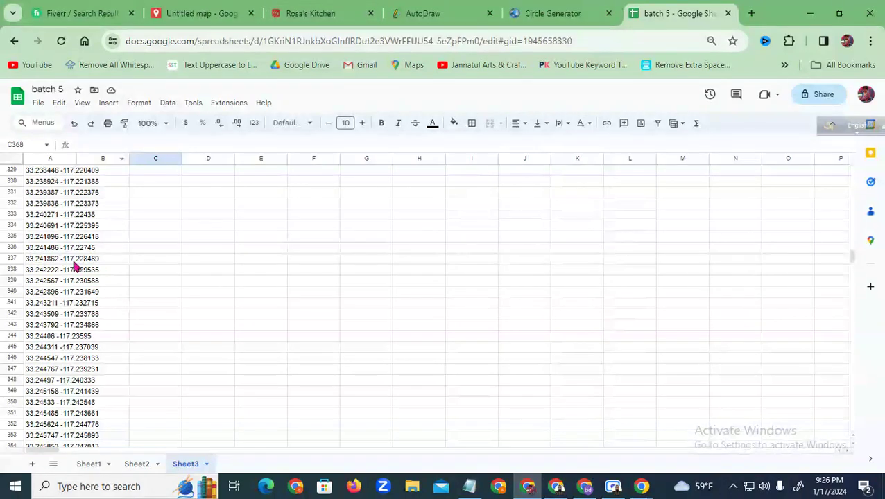
left_click(32, 101)
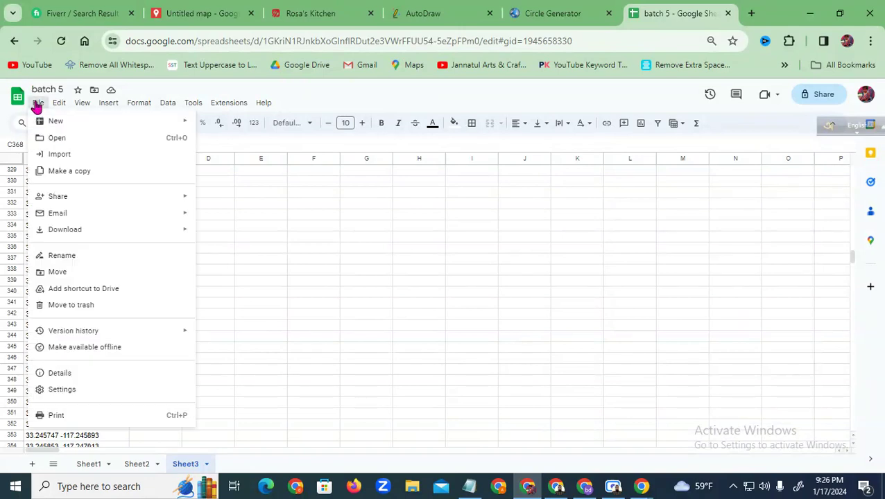
left_click(366, 250)
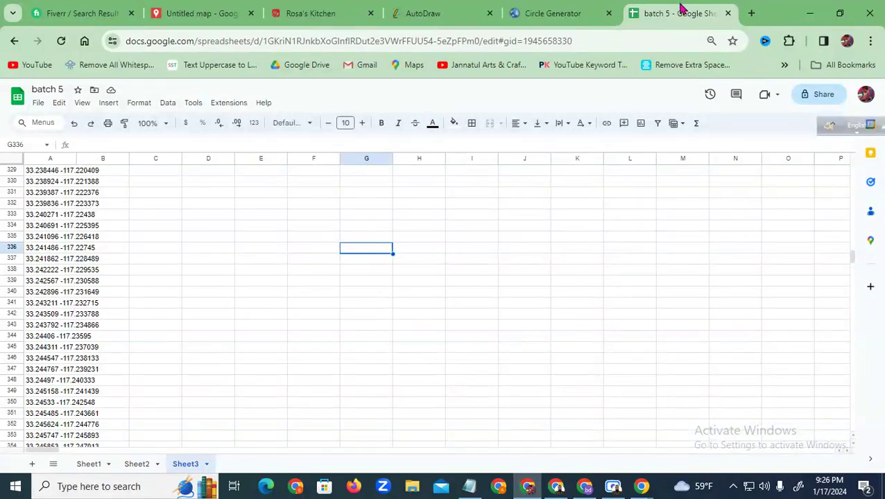
Create a new Microsoft Excel worksheet on the desktop, name it "batch 5", and open it in Excel.
left_click(880, 489)
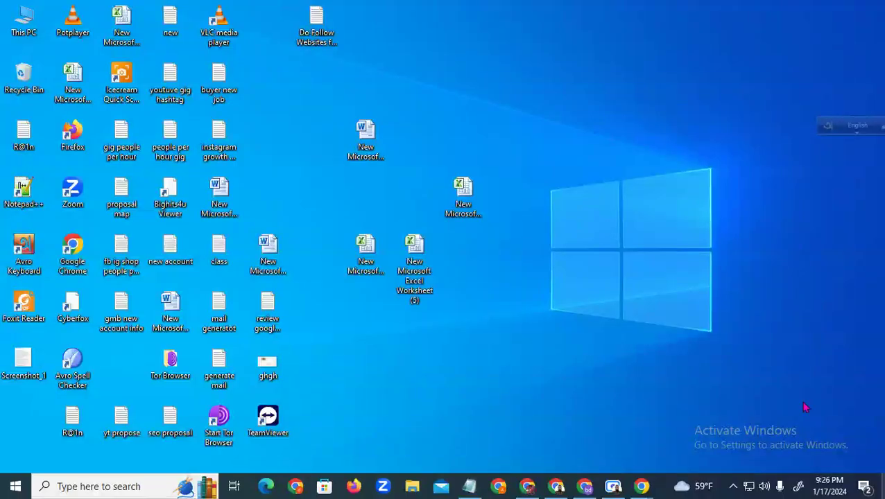
right_click(266, 102)
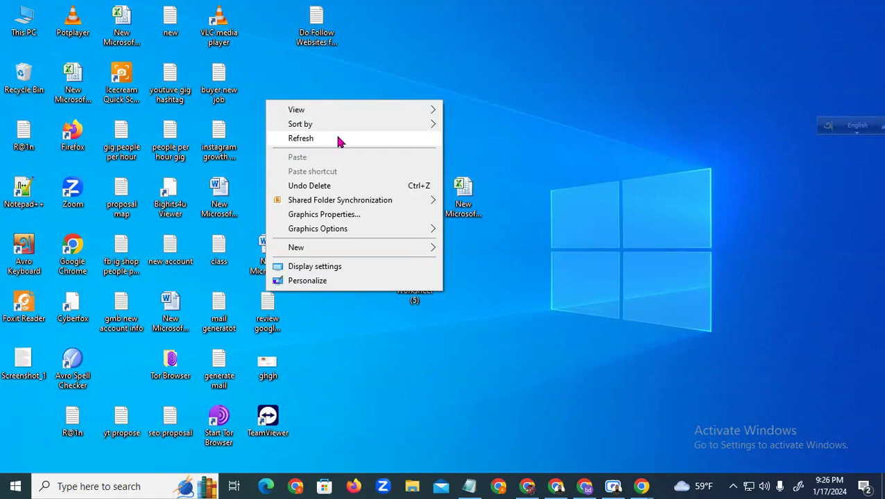
right_click(277, 71)
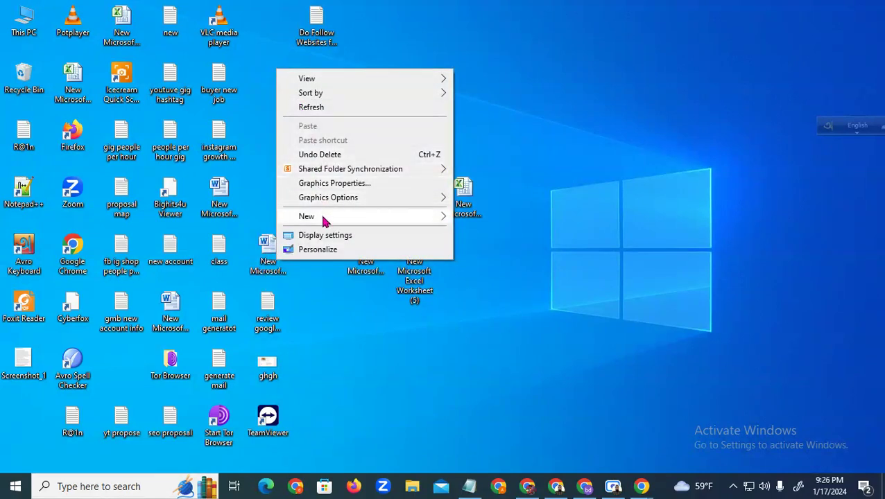
mouse_move(323, 220)
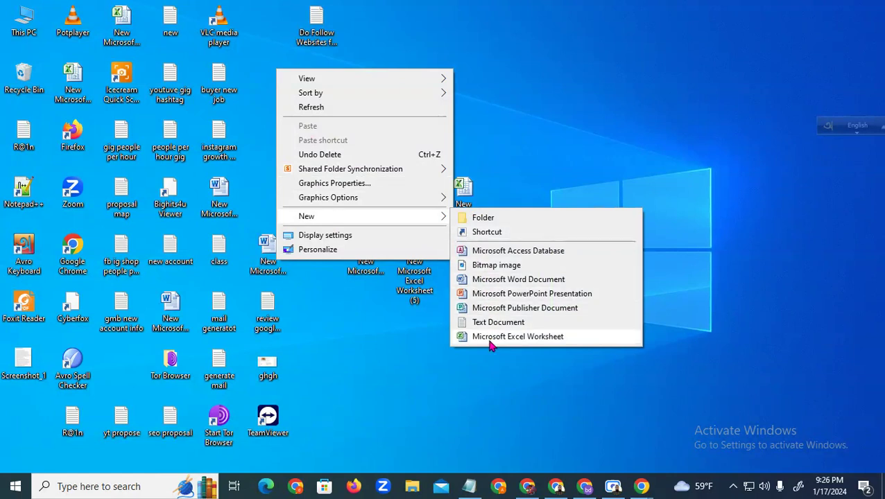
left_click(547, 338)
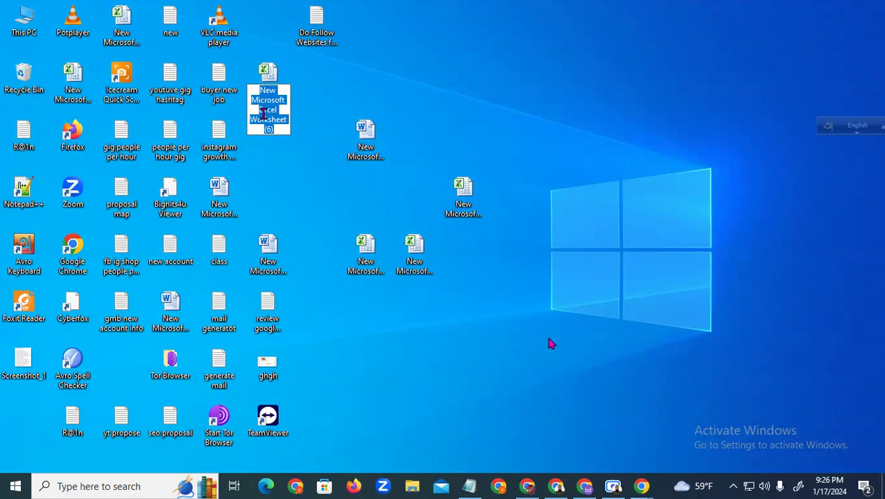
type("batch 5")
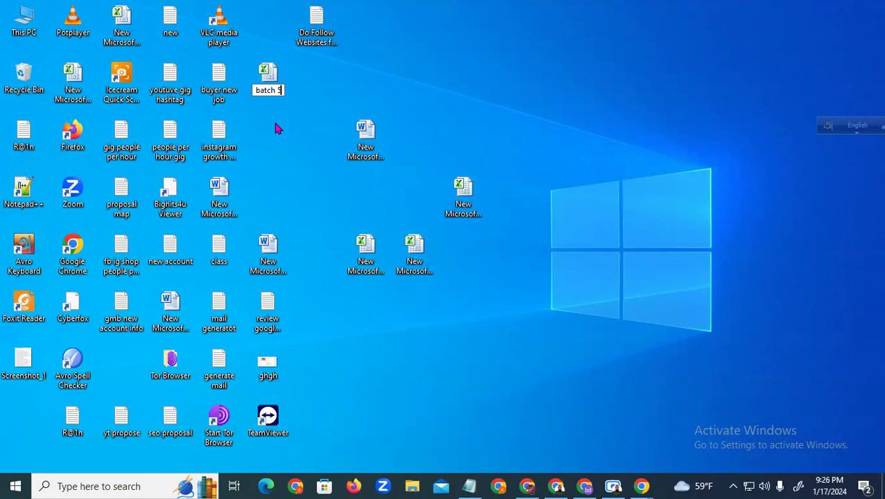
key("Return")
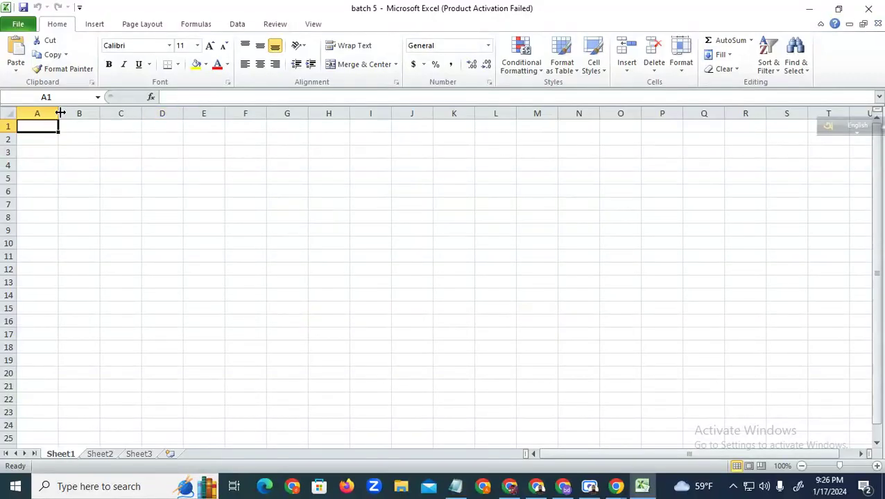
Widen column A and enter the correctly spelled heading "Business Name" in cell A1, dismissing the Office activation dialog.
left_click_drag(59, 113, 153, 113)
double_click(91, 127)
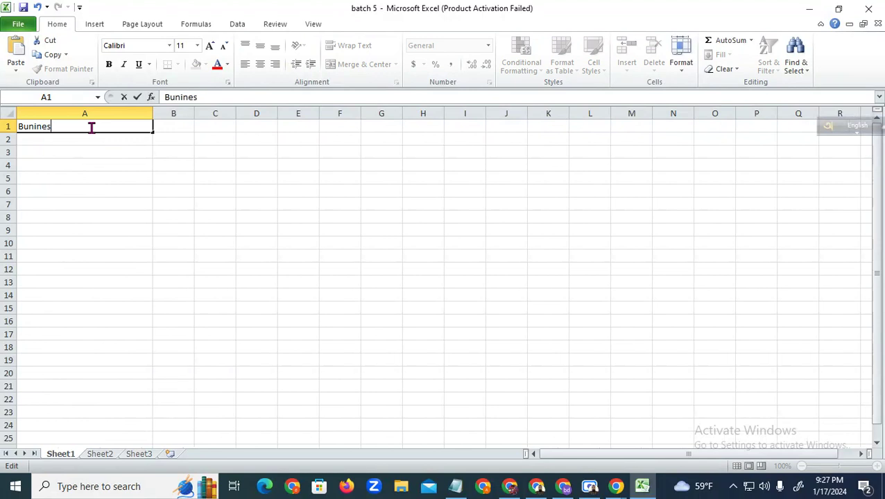
type("Buniness Name")
left_click(193, 113)
left_click(198, 127)
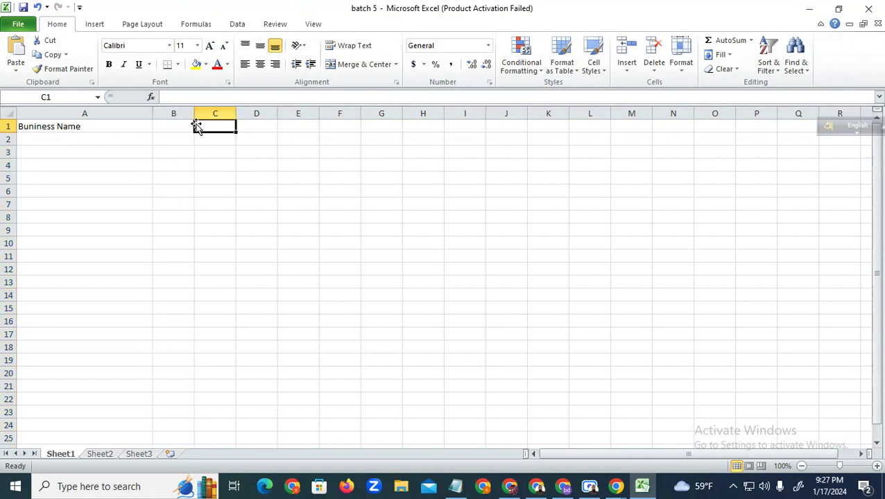
double_click(34, 128)
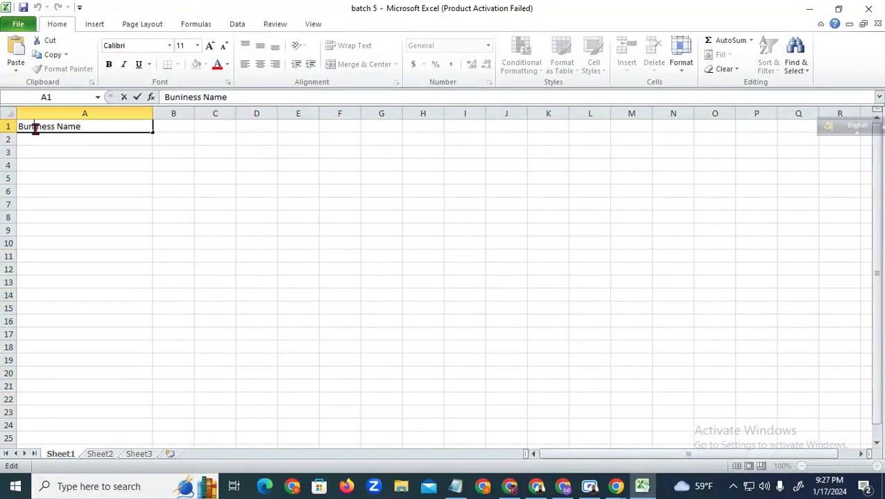
key("BackSpace")
type("s")
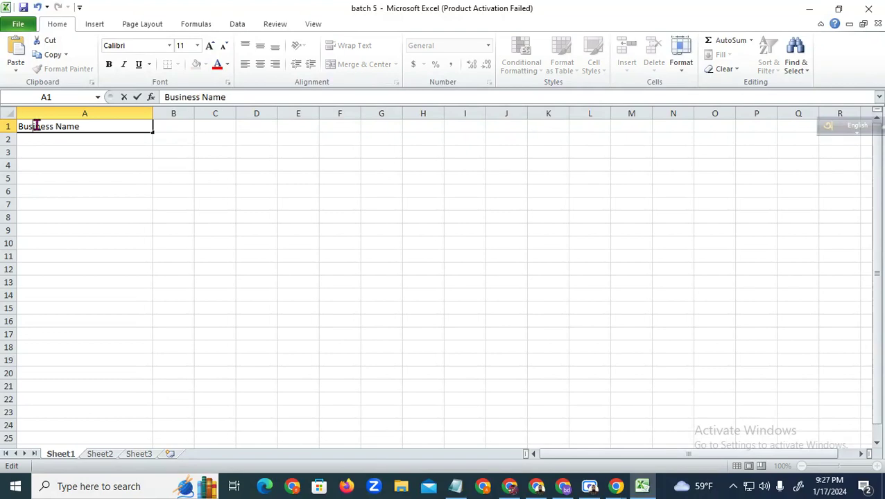
left_click(111, 188)
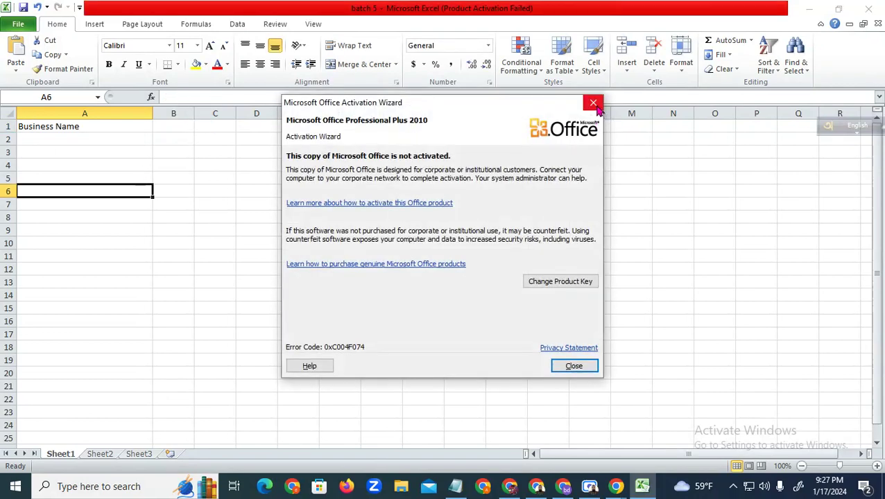
left_click(589, 106)
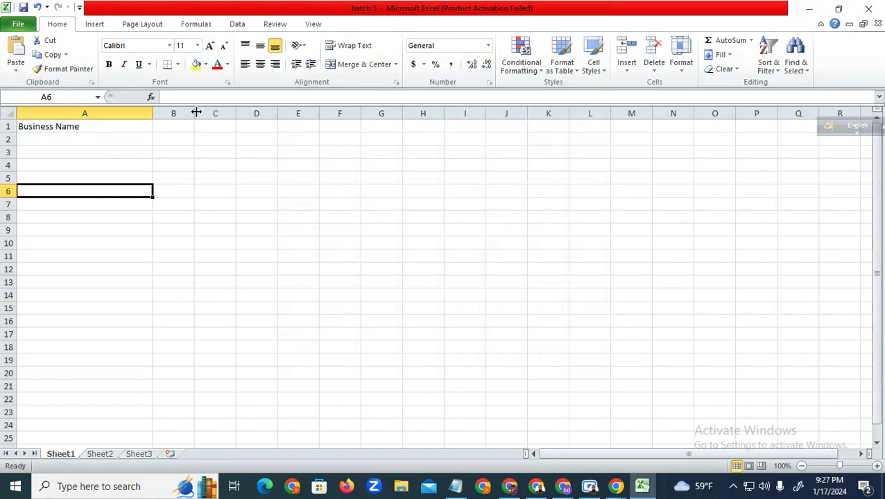
Widen column B to about twice column A's width and enter the heading "description" in cell B1.
left_click_drag(196, 113, 448, 113)
double_click(294, 127)
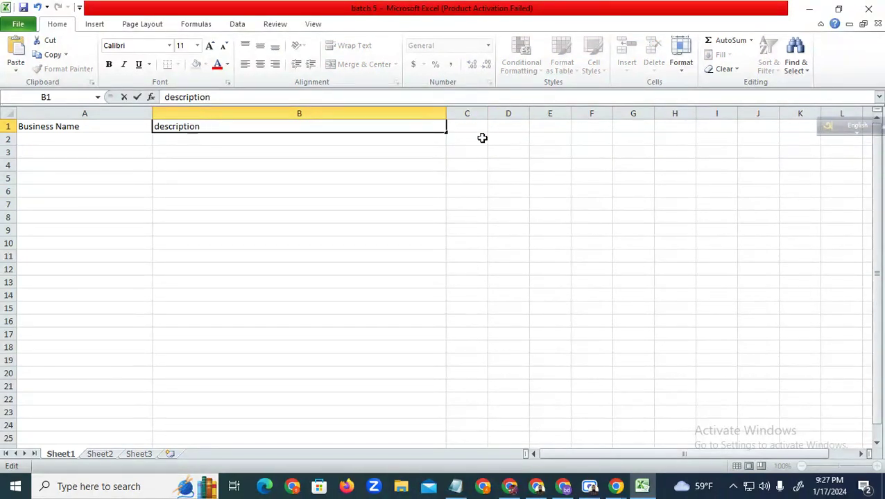
left_click(482, 138)
Widen columns C and D and enter the headings "Longitute" in C1 and "Latitute" in D1.
left_click_drag(488, 114, 534, 114)
double_click(501, 126)
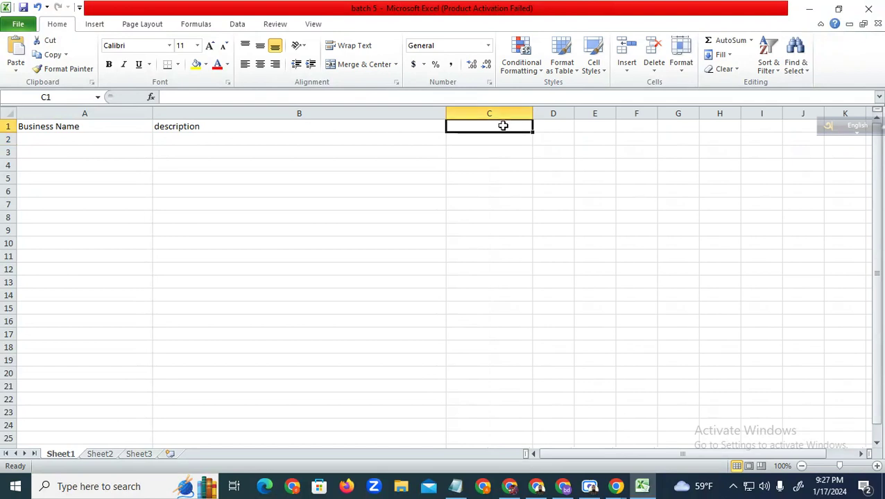
type("Lon")
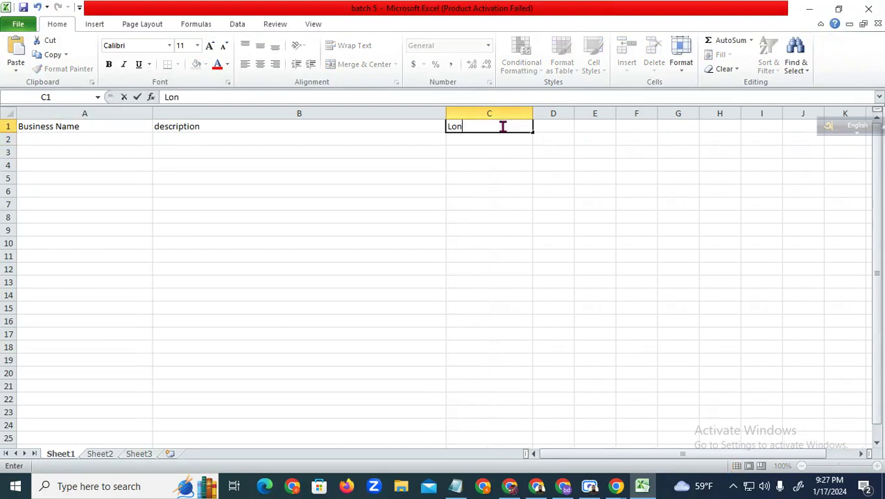
type("gitute")
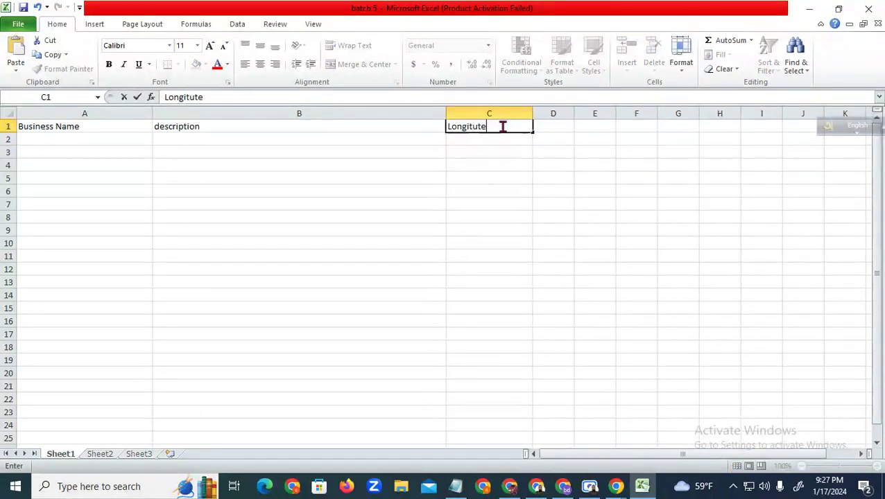
left_click(570, 134)
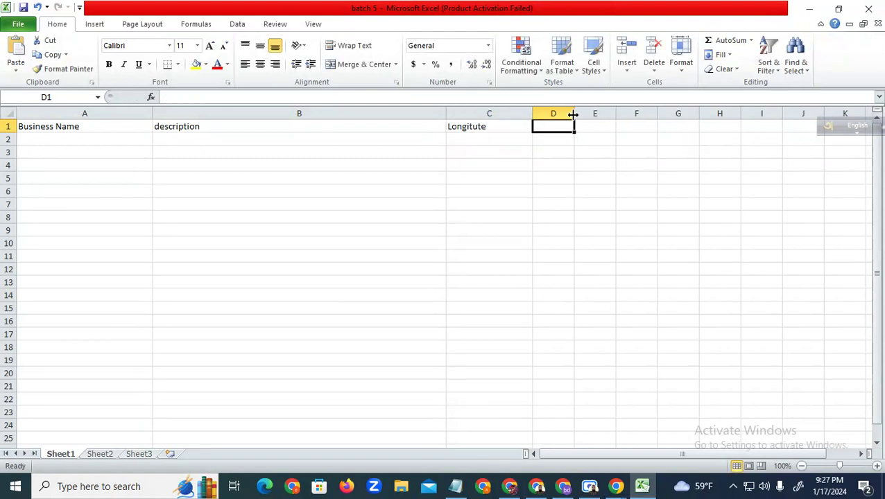
left_click_drag(574, 113, 627, 114)
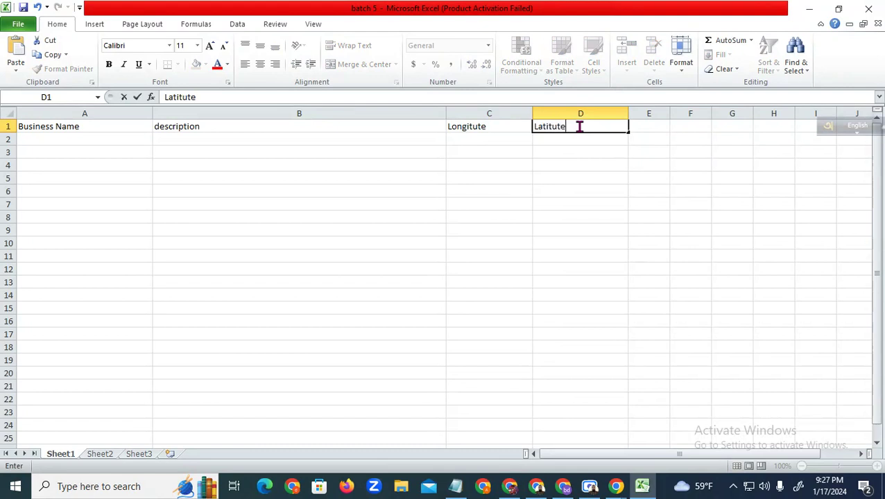
left_click(585, 151)
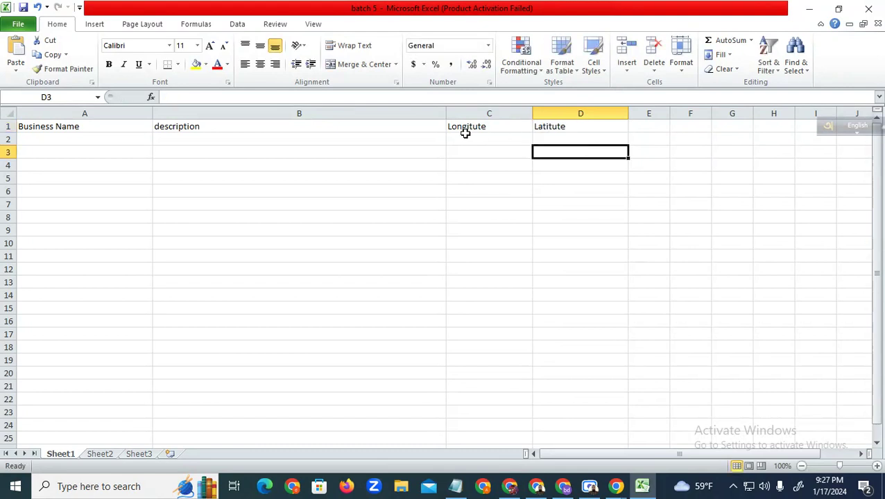
Center the headings across row 1 and fill the whole row with light green.
left_click(8, 126)
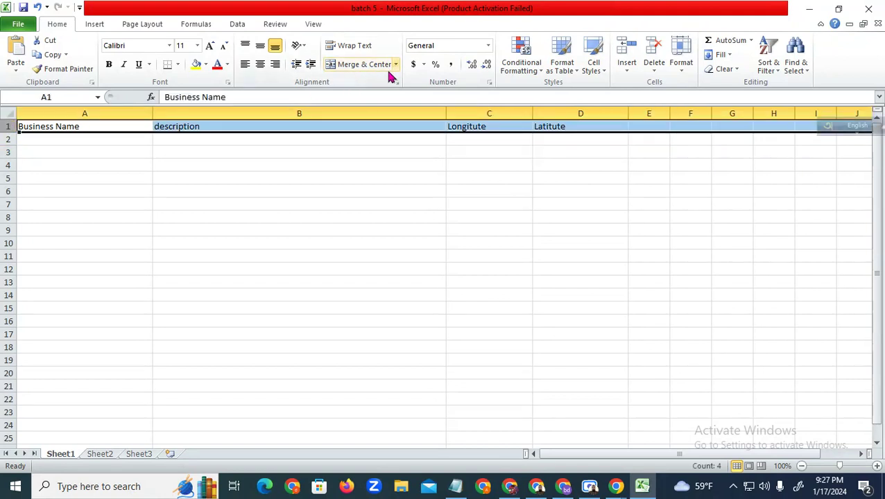
left_click(261, 64)
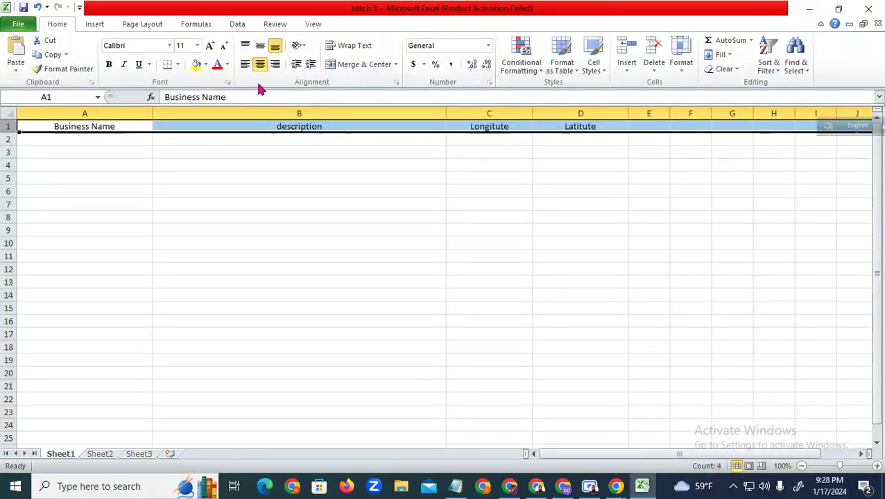
left_click(226, 65)
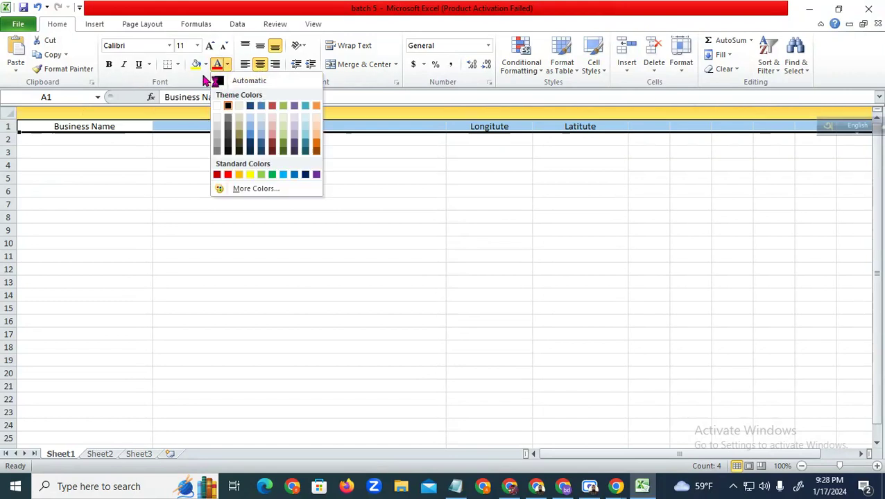
left_click(205, 64)
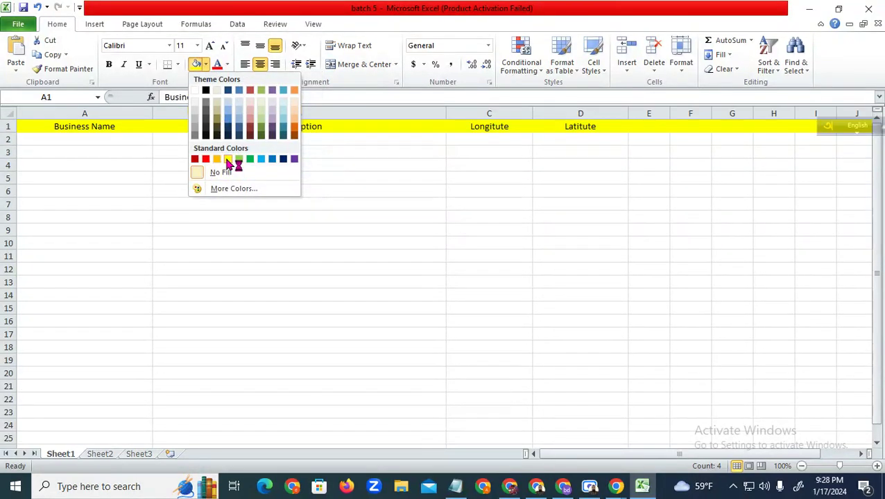
left_click(238, 160)
left_click(465, 243)
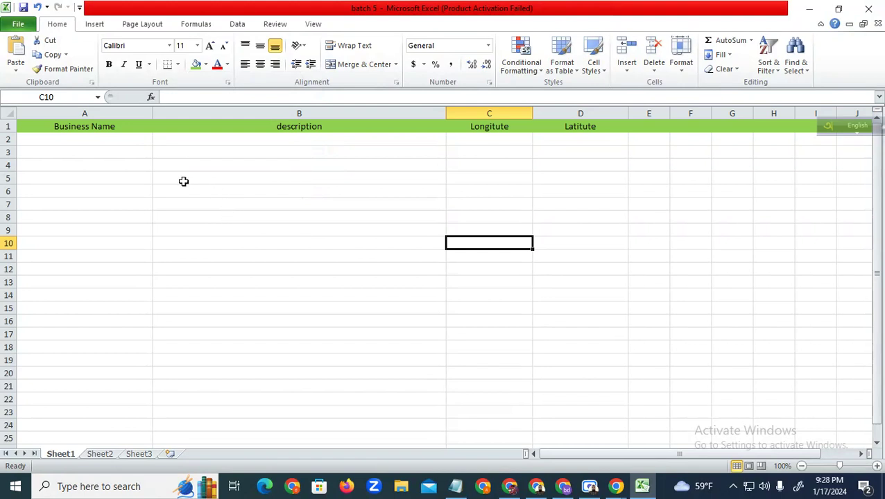
Change the fill of the description heading in cell B1 to a light aqua theme color.
left_click(326, 126)
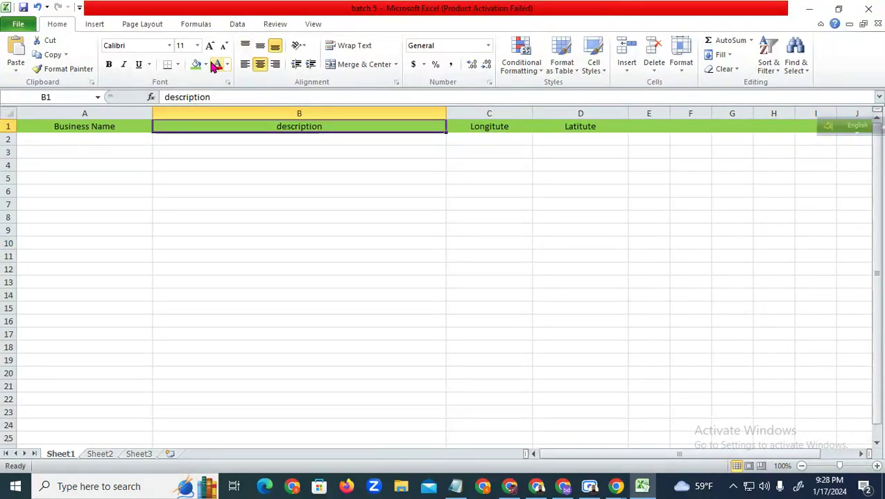
left_click(205, 65)
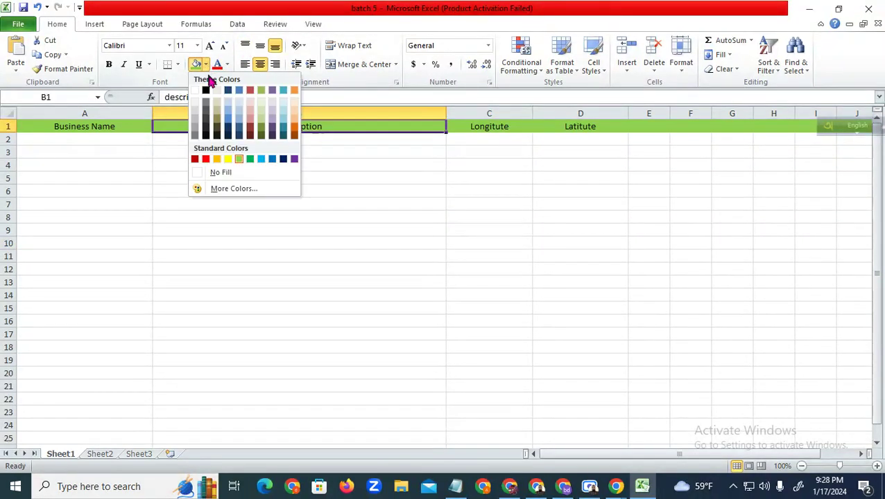
left_click(283, 116)
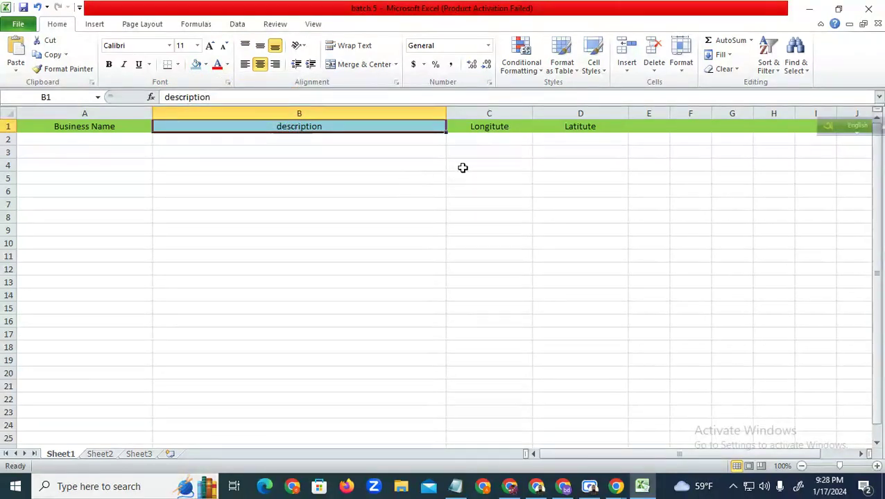
left_click(565, 201)
left_click(140, 208)
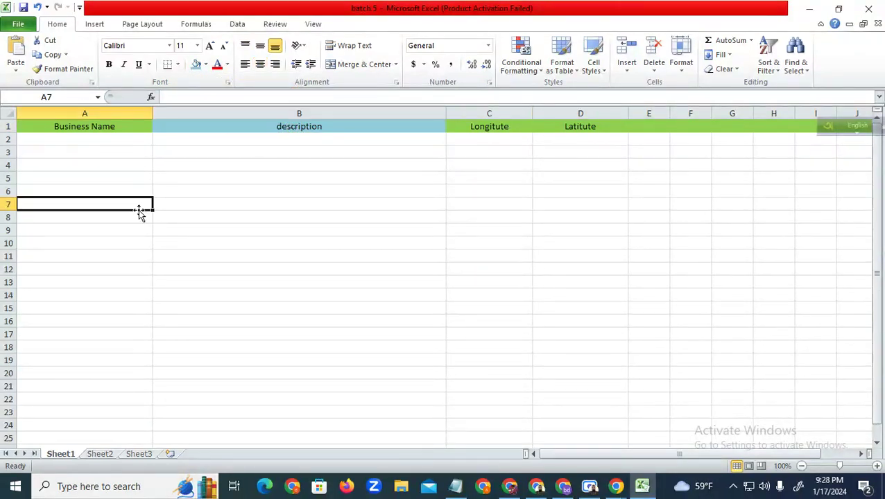
left_click(314, 218)
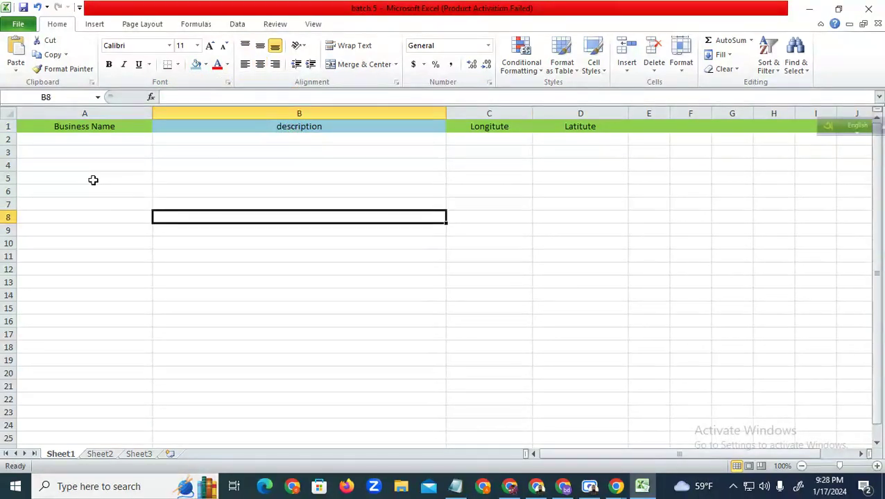
Copy the keyword "Rosa's Kitchen Mexican Food" from the Notepad note into cell A2 of the Excel sheet.
left_click(101, 140)
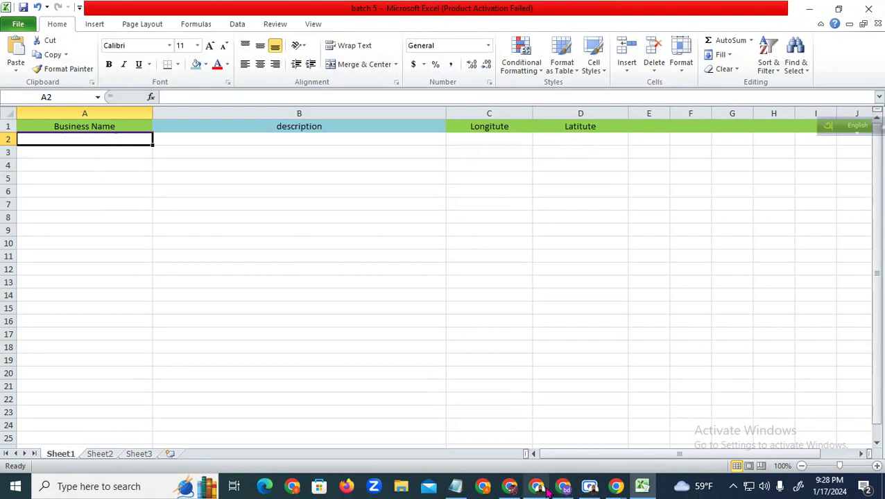
mouse_move(564, 491)
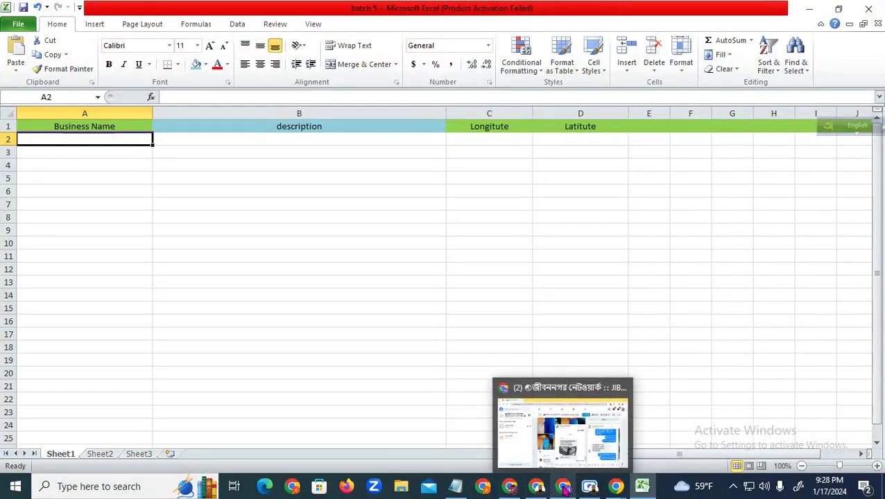
left_click(458, 491)
scroll(571, 240, "down", 9)
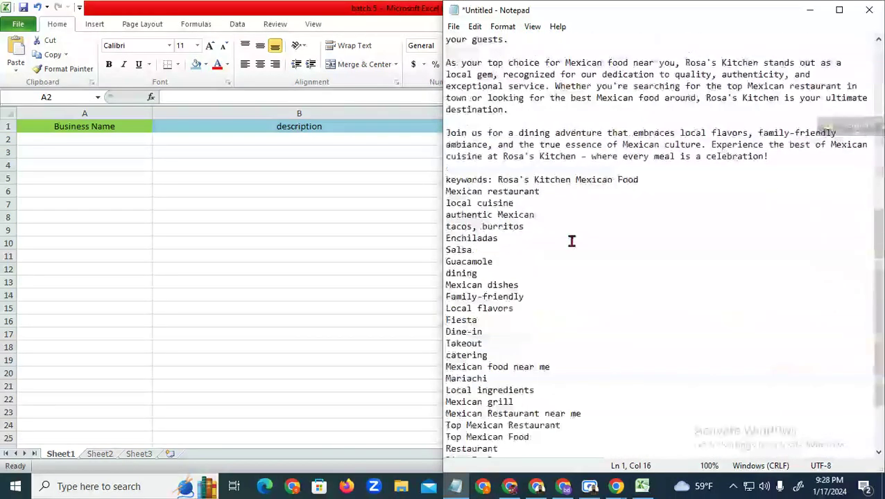
left_click_drag(639, 179, 494, 179)
key("ctrl+c")
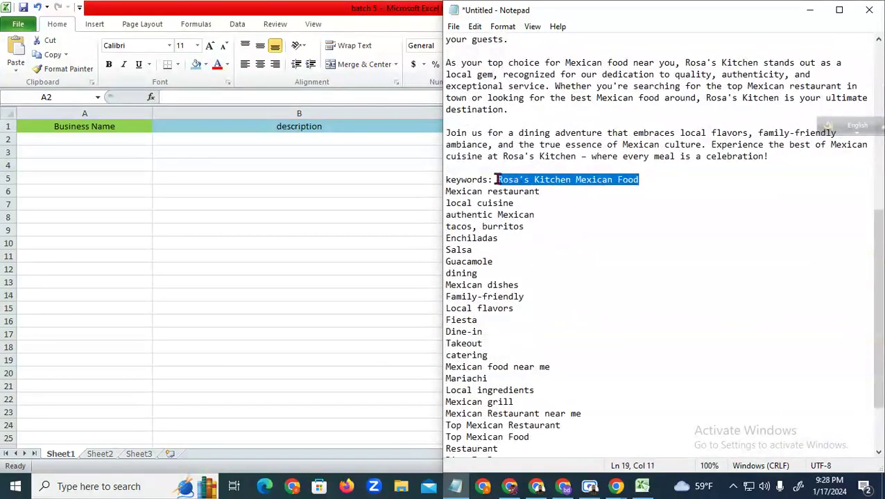
double_click(116, 142)
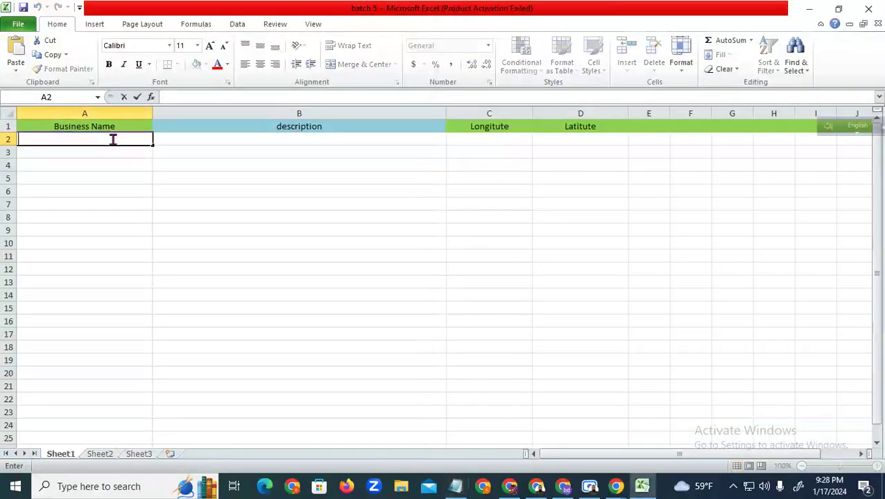
key("ctrl+v")
left_click(212, 192)
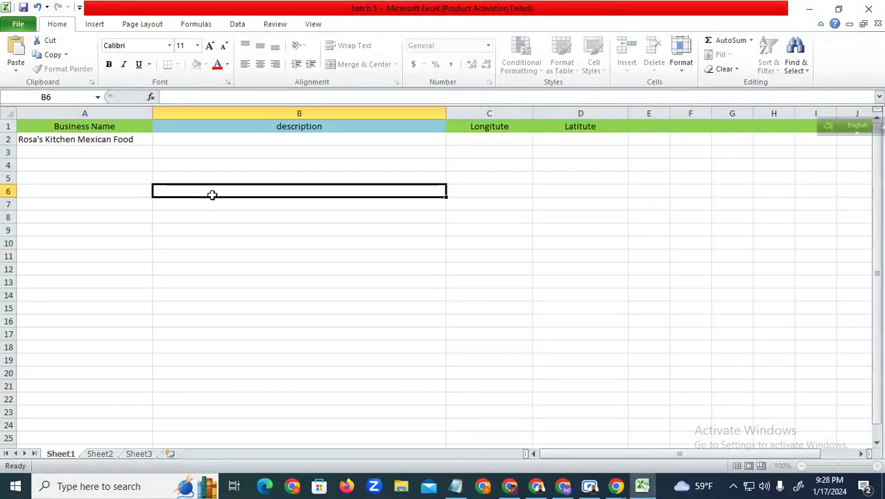
Copy the keyword "Mexican restaurant" from the Notepad note into cell A3 of the Excel sheet.
left_click(457, 489)
left_click_drag(540, 193, 447, 194)
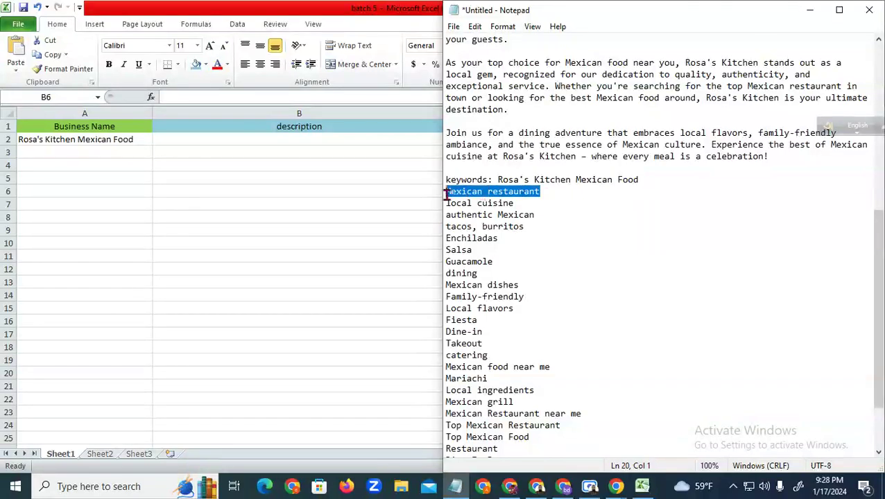
key("ctrl+c")
left_click(127, 150)
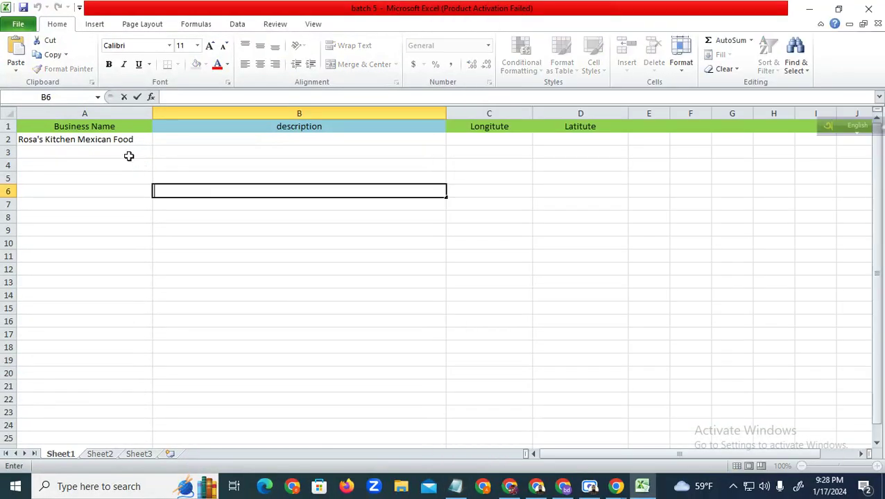
left_click(131, 155)
key("ctrl+v")
left_click(270, 269)
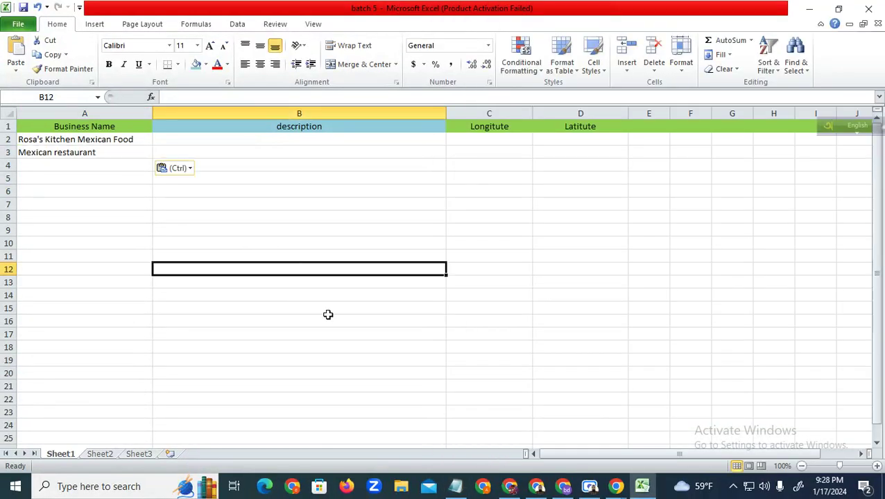
Copy the keyword "local cuisine" from the Notepad note into cell A4 of the Excel sheet.
left_click(456, 489)
left_click_drag(528, 207, 435, 206)
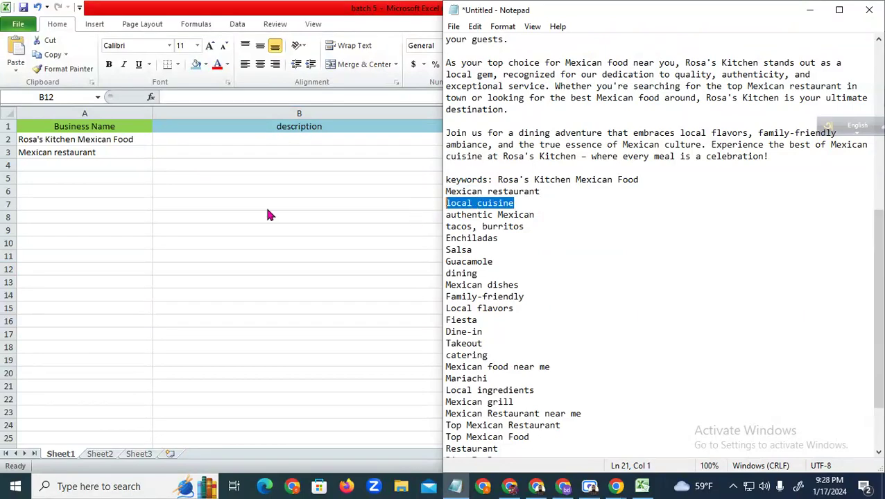
key("ctrl+c")
left_click(117, 170)
left_click(115, 166)
key("ctrl+v")
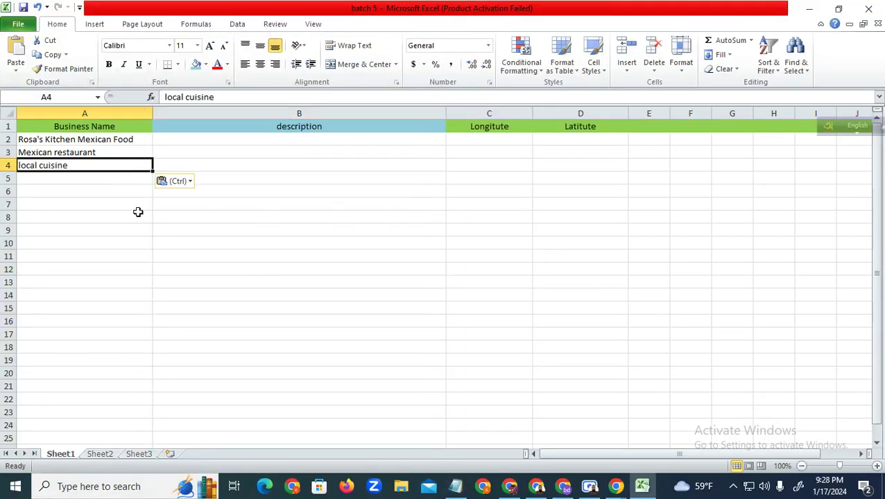
left_click(138, 215)
Copy the keywords from "authentic Mexican" through "Restaurant" in Notepad into column A of the Excel sheet, starting at A5.
left_click(456, 486)
left_click_drag(536, 215, 437, 219)
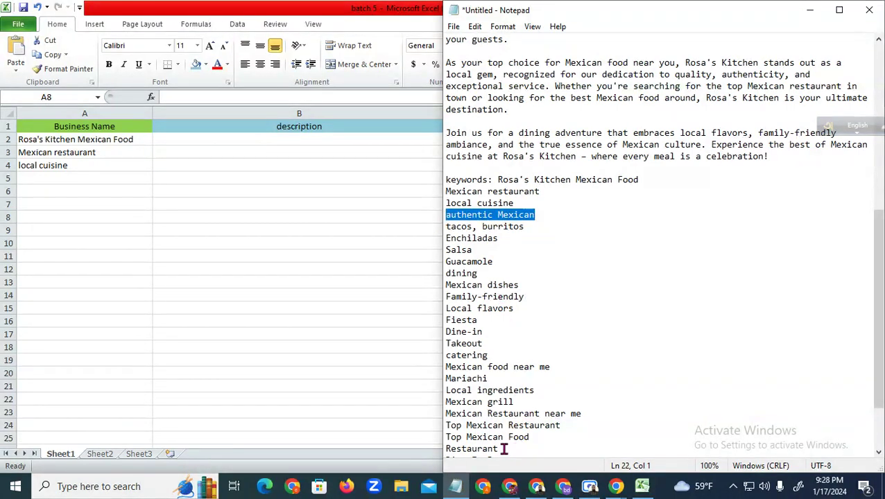
left_click_drag(504, 449, 435, 221)
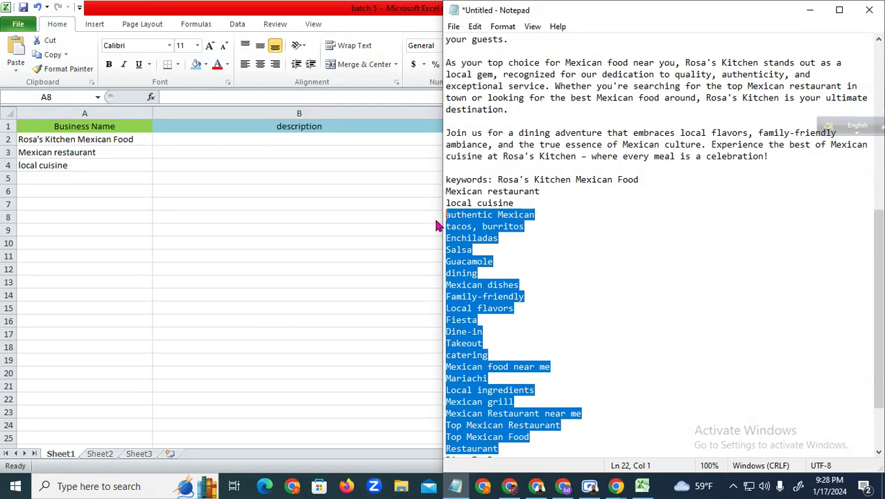
left_click(88, 178)
left_click(89, 178)
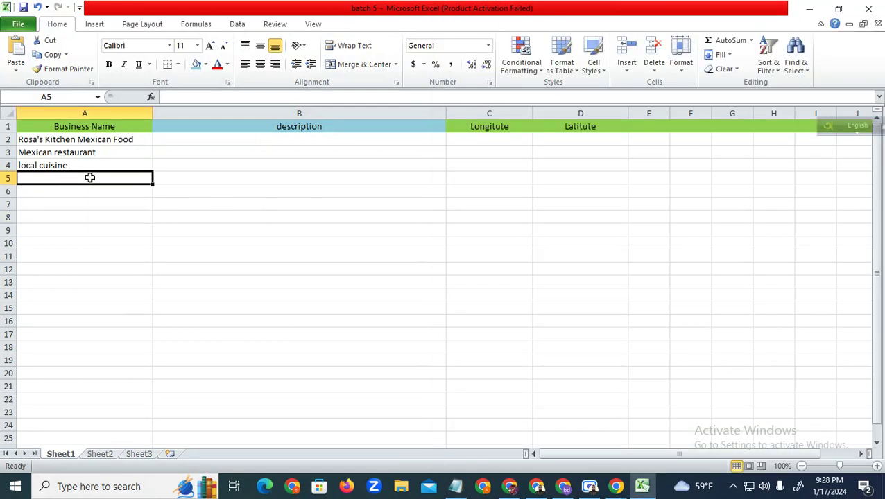
key("ctrl+v")
left_click(210, 267)
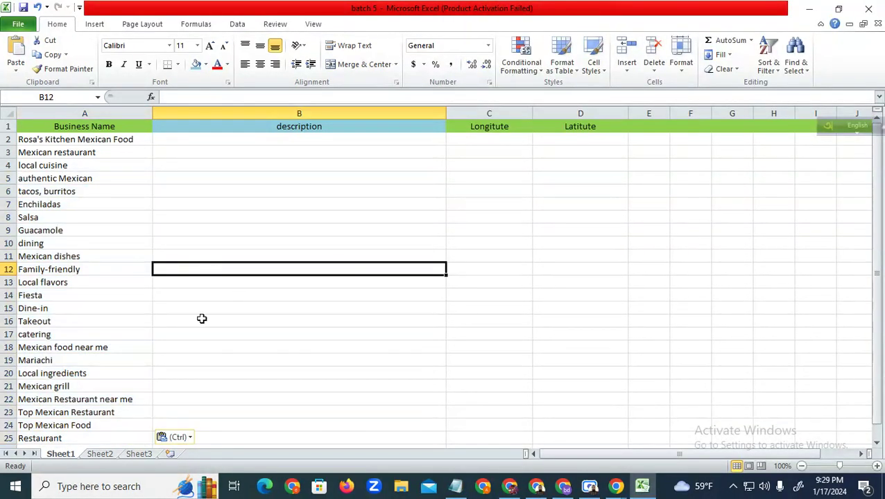
scroll(130, 326, "down", 3)
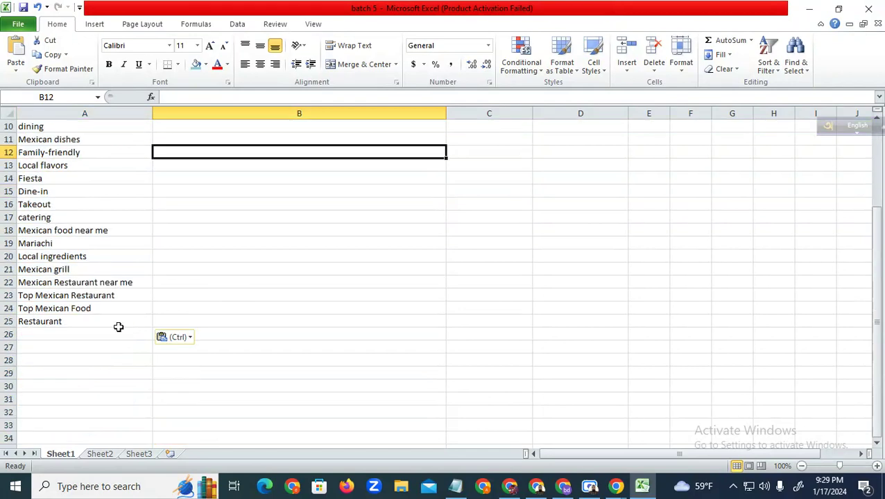
scroll(377, 326, "up", 3)
Copy the entire Rosa's Kitchen note from Notepad into cell B2 of the Excel sheet as the description.
left_click(307, 142)
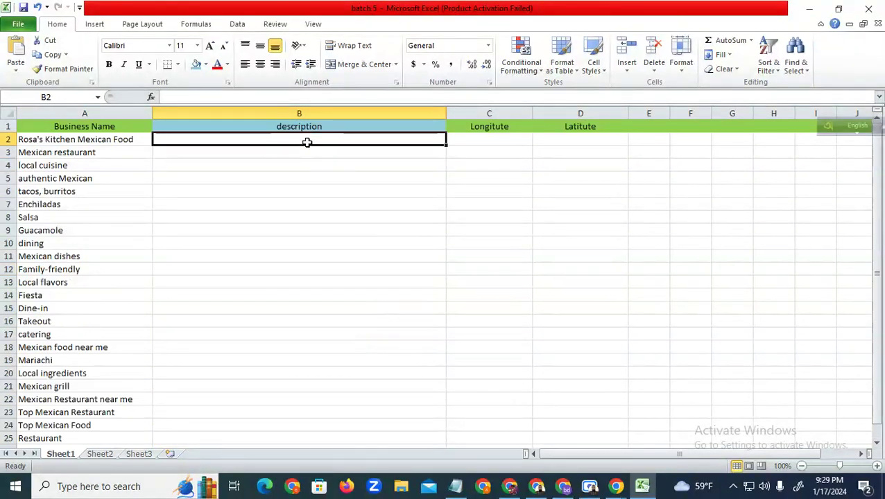
left_click(455, 490)
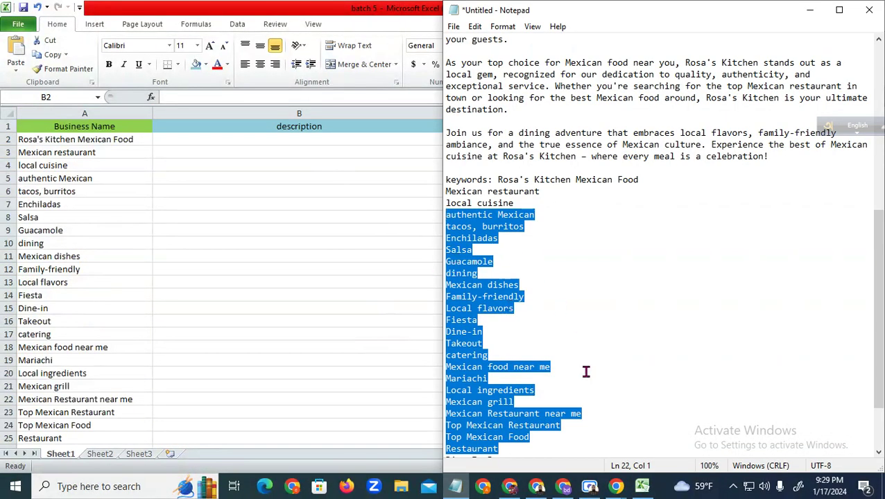
scroll(584, 369, "down", 3)
left_click_drag(718, 425, 435, 18)
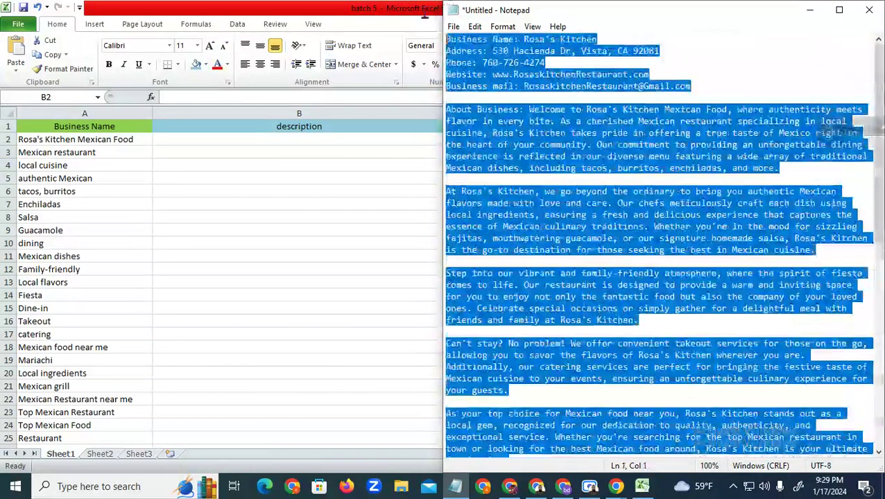
right_click(477, 70)
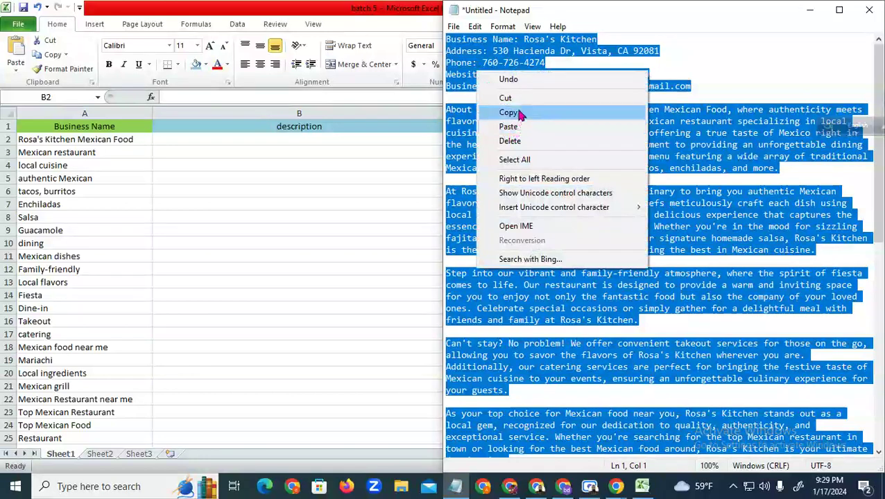
left_click(520, 109)
left_click(299, 139)
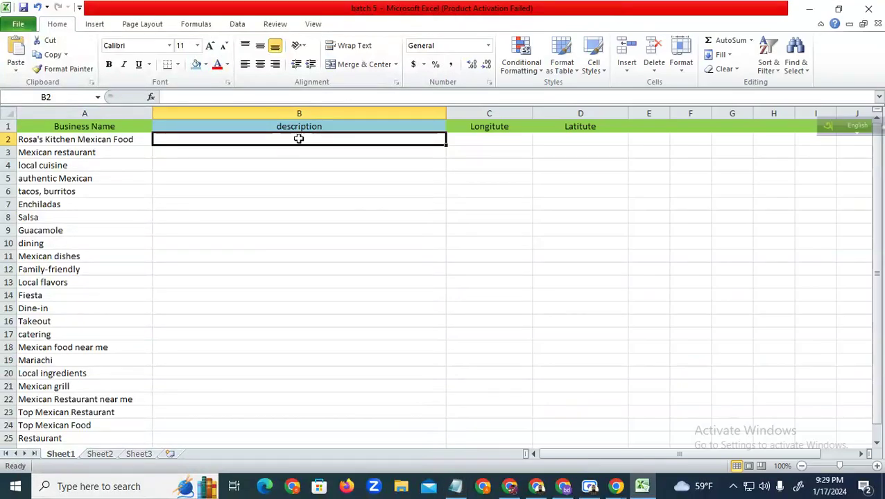
double_click(299, 139)
key("ctrl+v")
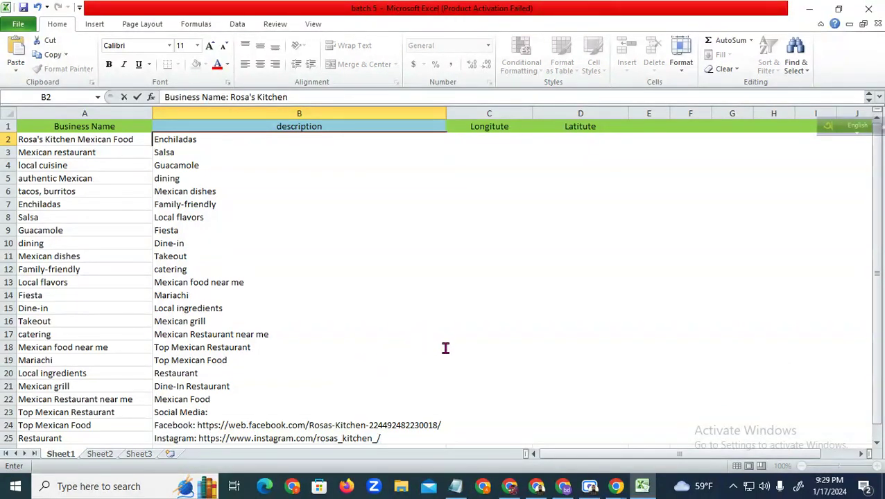
key("Return")
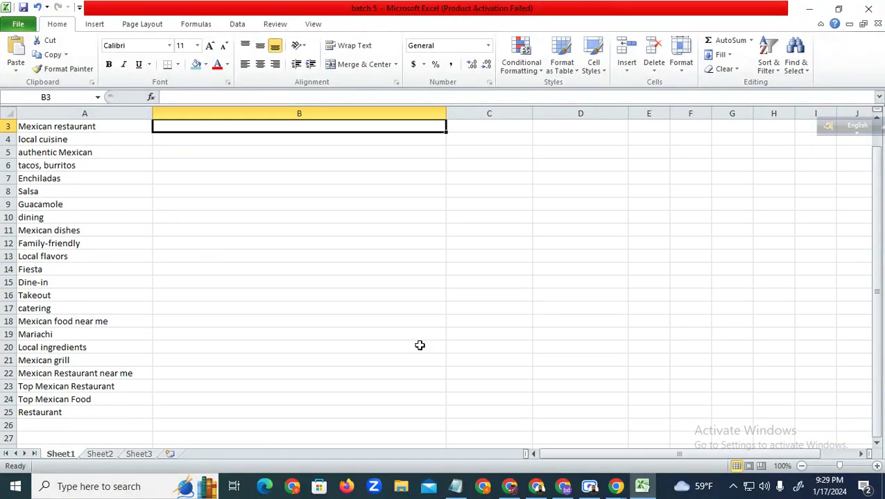
scroll(349, 237, "up", 1)
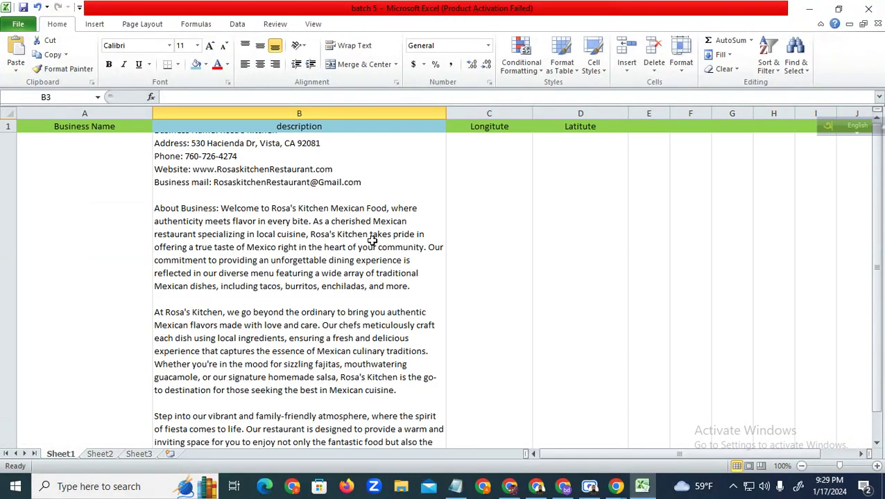
scroll(362, 263, "down", 1)
scroll(362, 263, "up", 1)
scroll(312, 309, "down", 1)
scroll(314, 314, "up", 1)
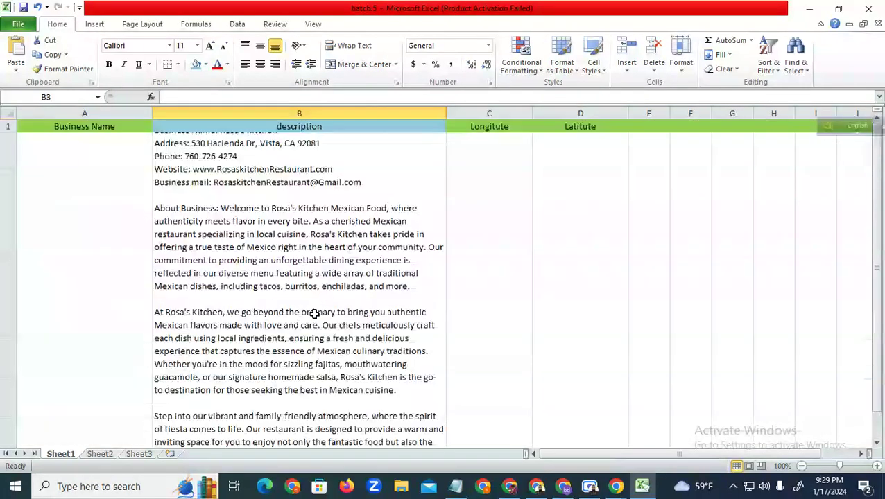
Turn off text wrapping for the description in cell B2.
left_click(287, 244)
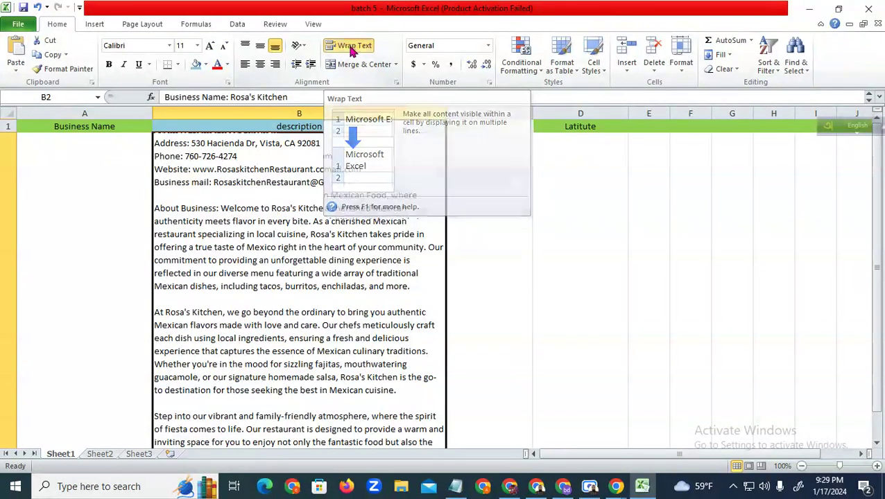
left_click(354, 48)
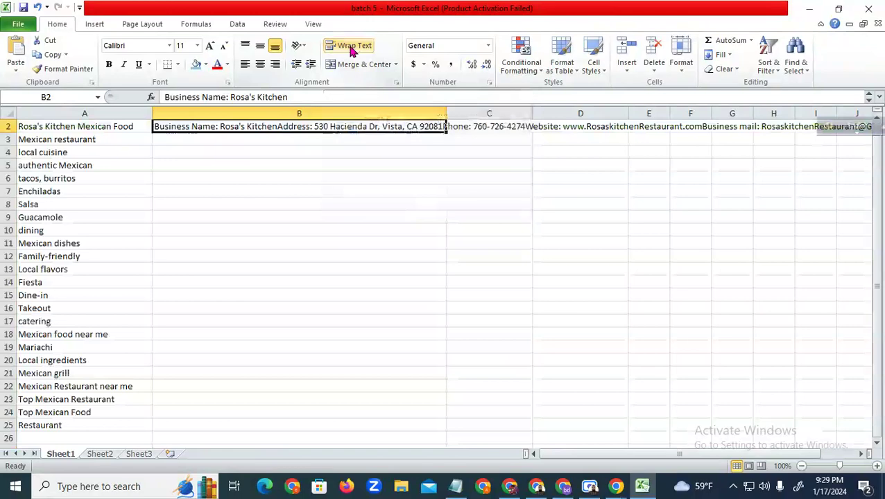
double_click(341, 129)
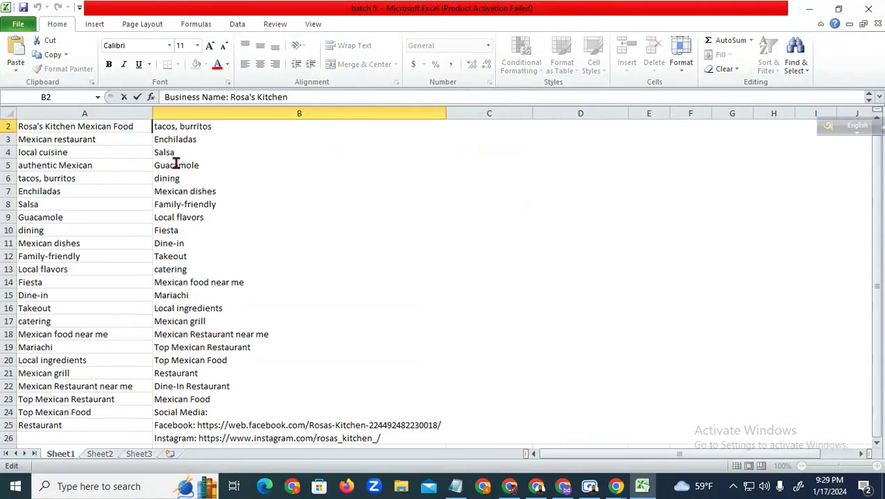
left_click(99, 236)
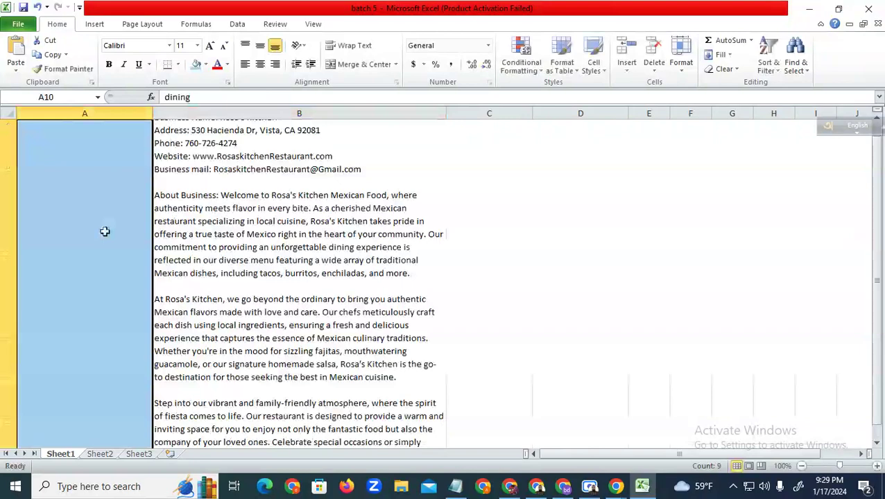
left_click(277, 152)
left_click(353, 46)
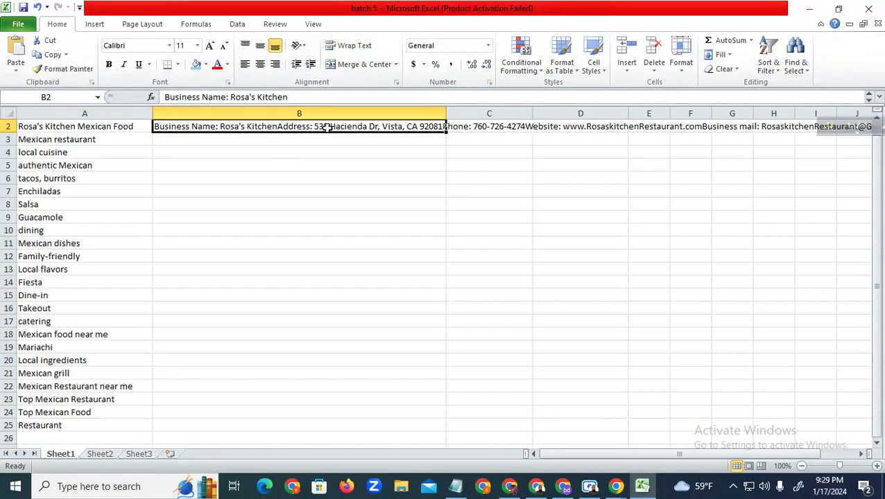
Fill the description from B2 down to B25 so every business name row has it.
left_click(353, 204)
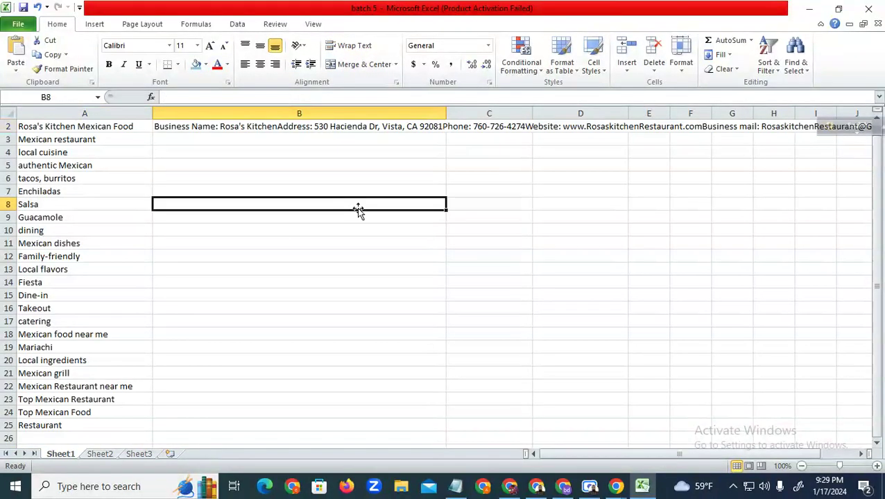
left_click(408, 130)
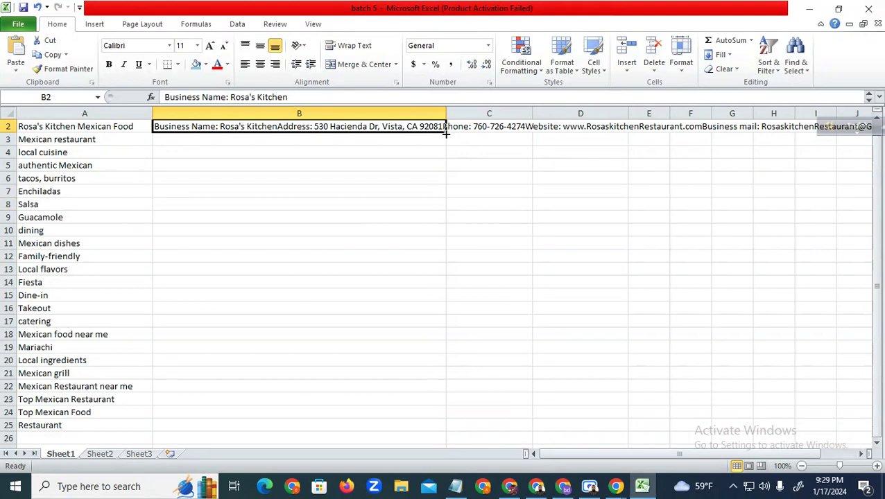
left_click(405, 151)
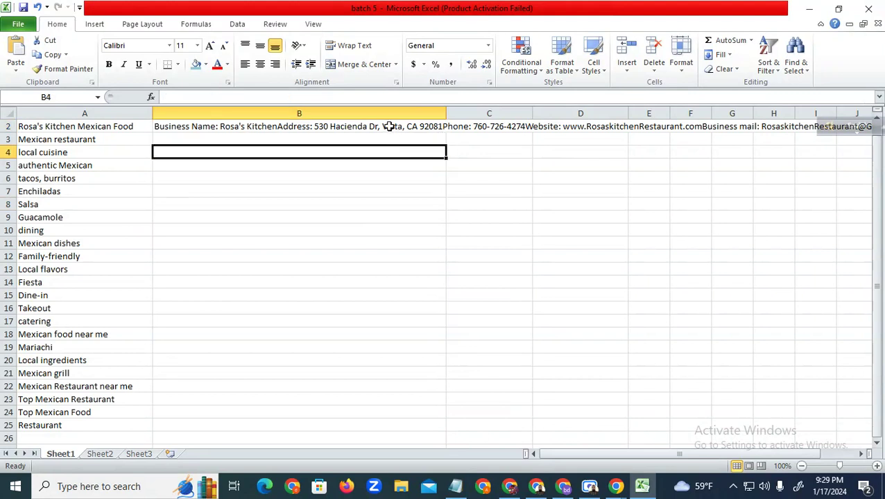
left_click(389, 126)
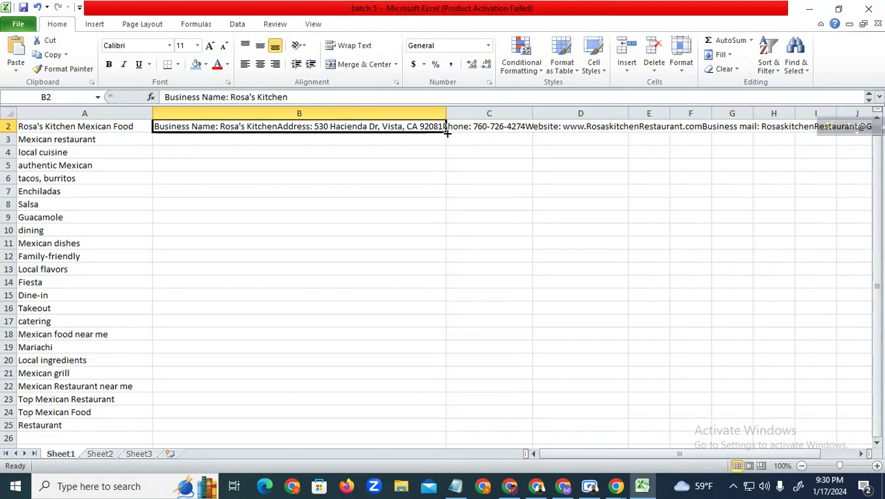
left_click_drag(447, 132, 435, 430)
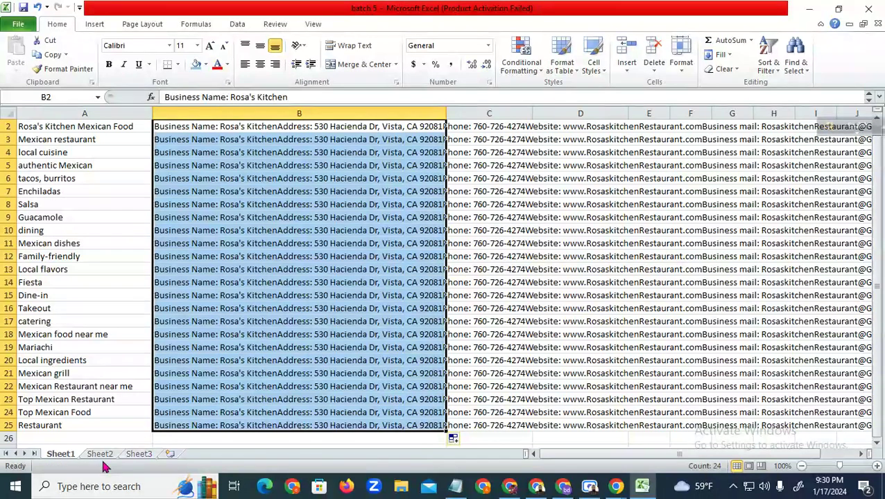
scroll(144, 428, "down", 1)
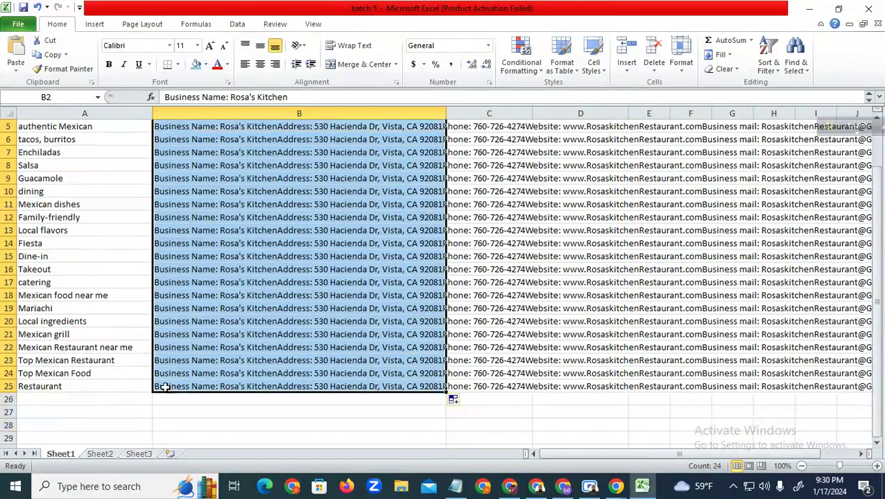
left_click(494, 412)
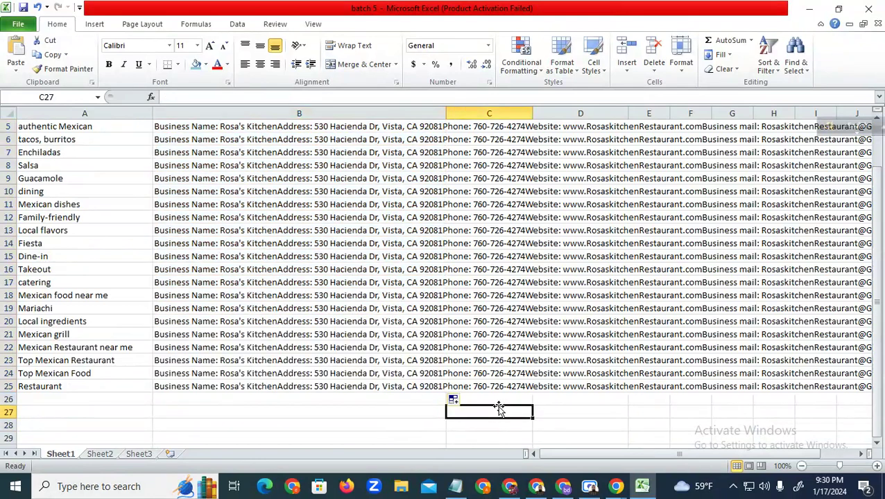
left_click(478, 127)
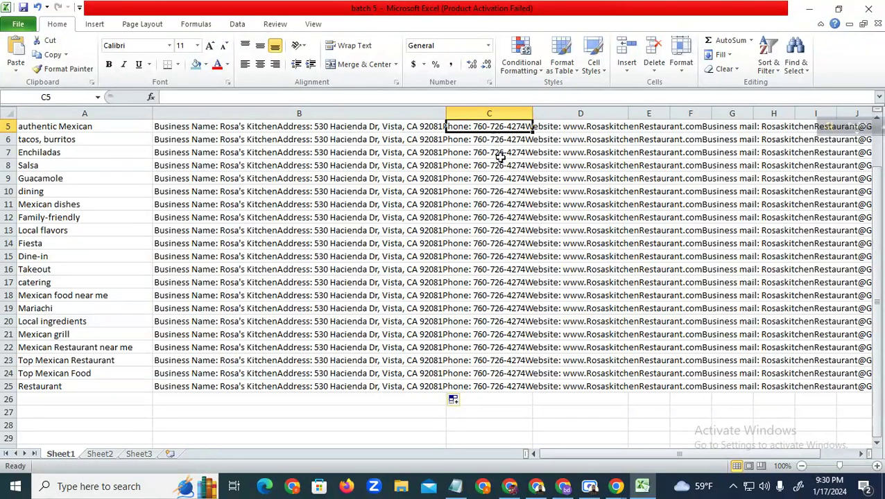
left_click(497, 156)
scroll(485, 163, "up", 2)
left_click(493, 129)
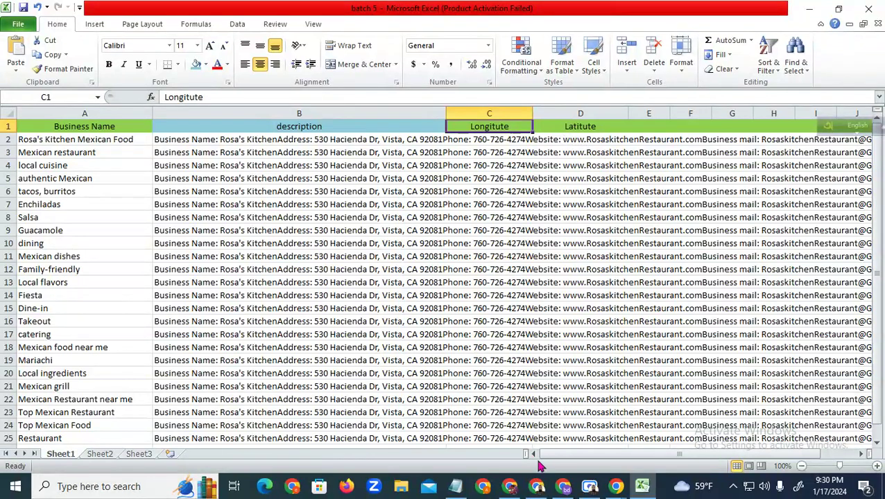
left_click(473, 139)
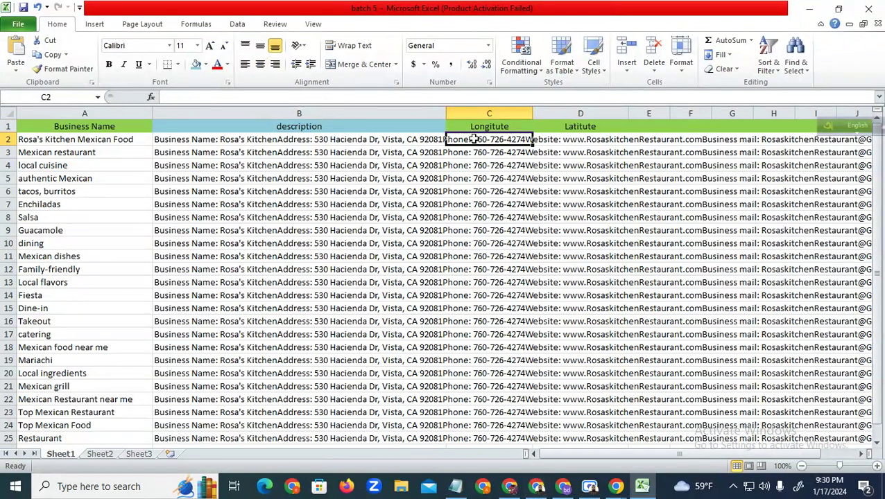
double_click(473, 139)
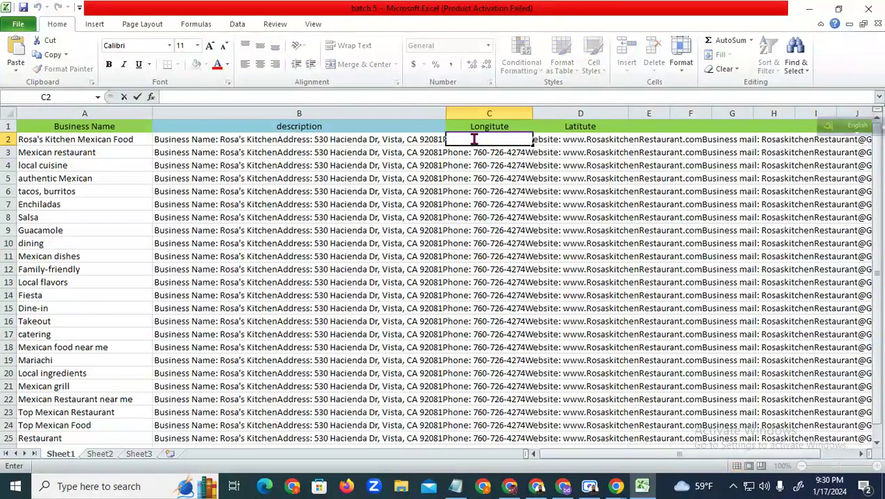
type("kj")
left_click(474, 205)
left_click(397, 161)
double_click(470, 140)
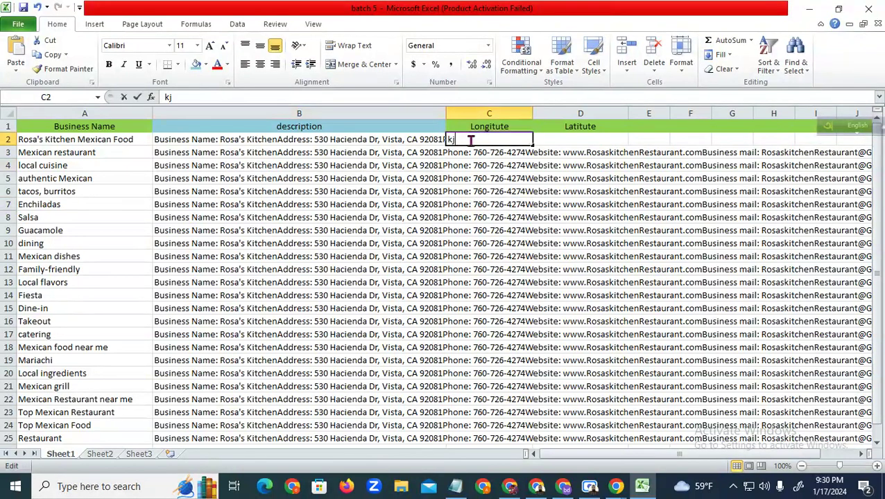
key("BackSpace")
key("BackSpace")
left_click(391, 231)
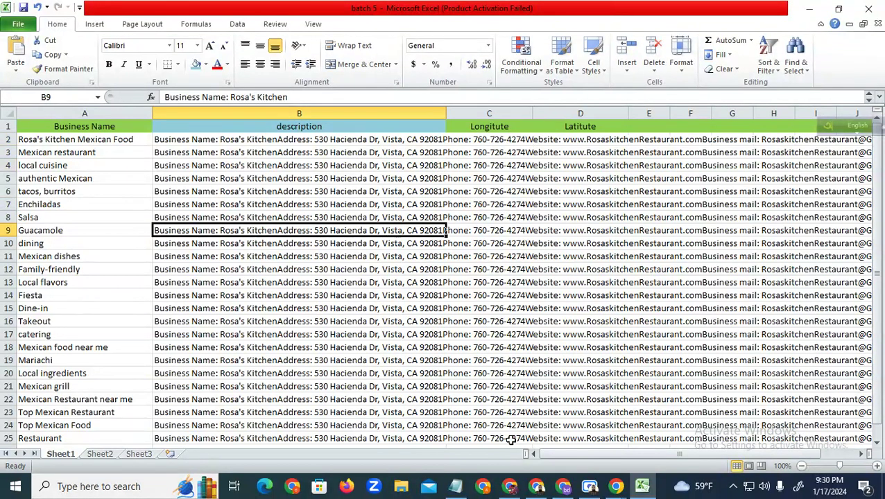
Switch to the batch 5 Google Sheets file and copy the whole coordinate column A of Sheet1.
left_click(535, 487)
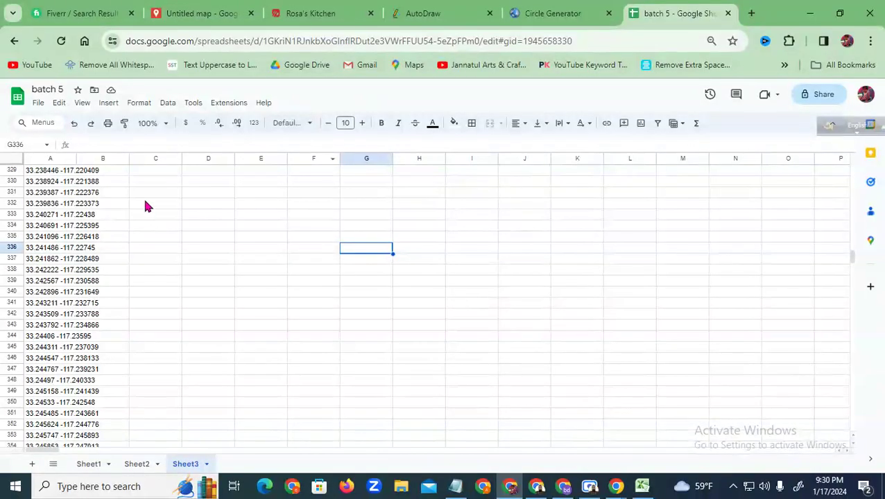
left_click(97, 465)
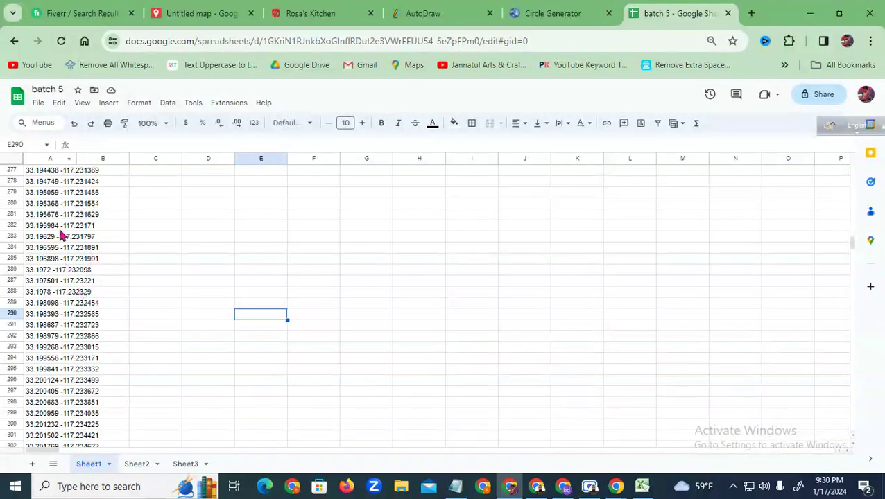
left_click(49, 159)
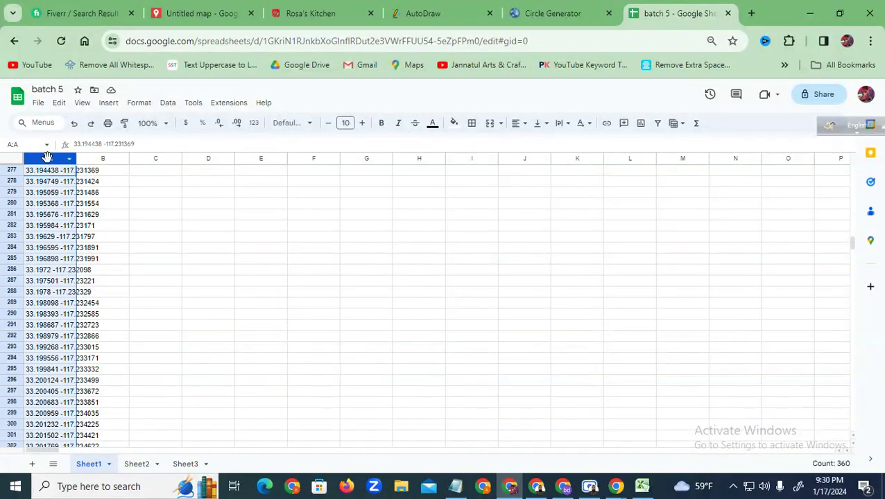
right_click(47, 160)
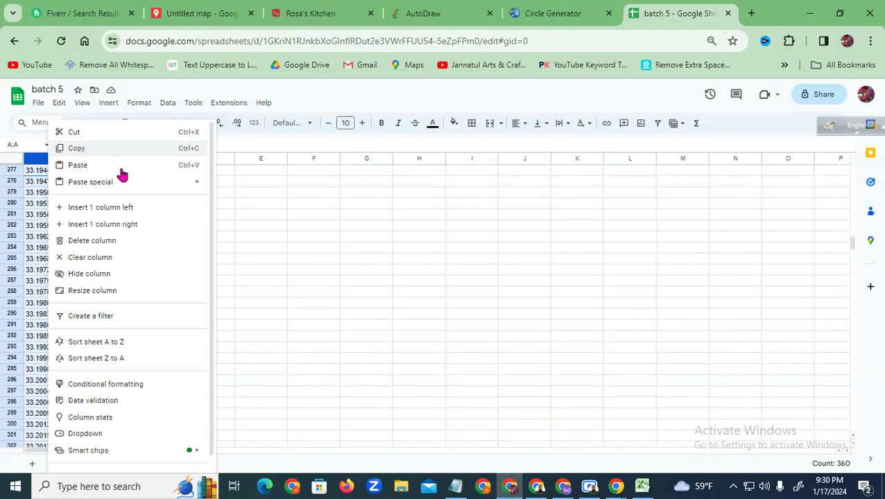
key("Escape")
left_click(49, 160)
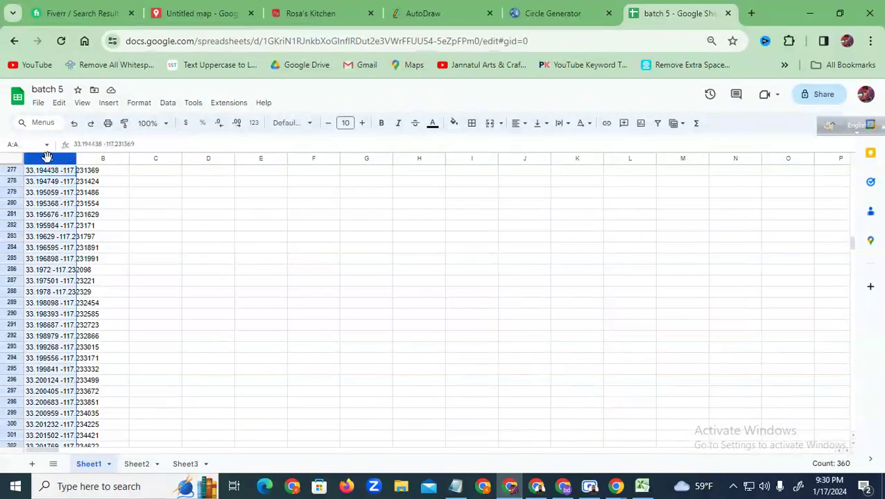
scroll(100, 287, "down", 3)
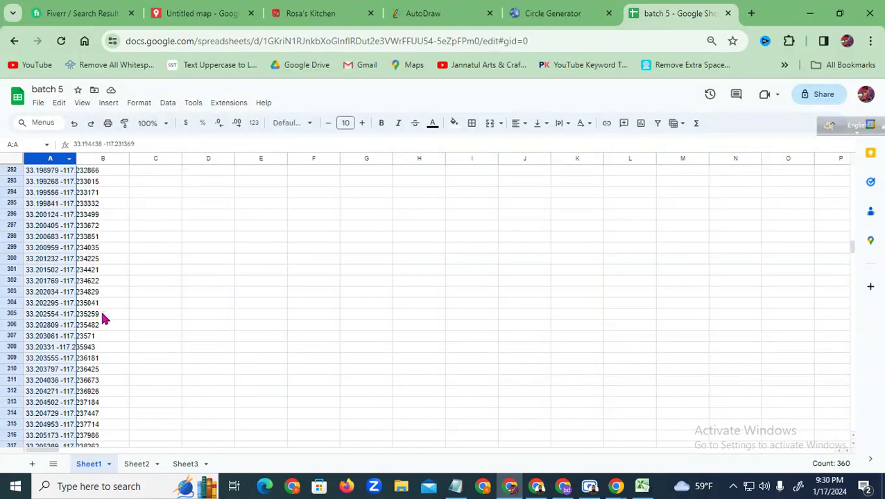
scroll(103, 316, "up", 8)
scroll(52, 193, "up", 20)
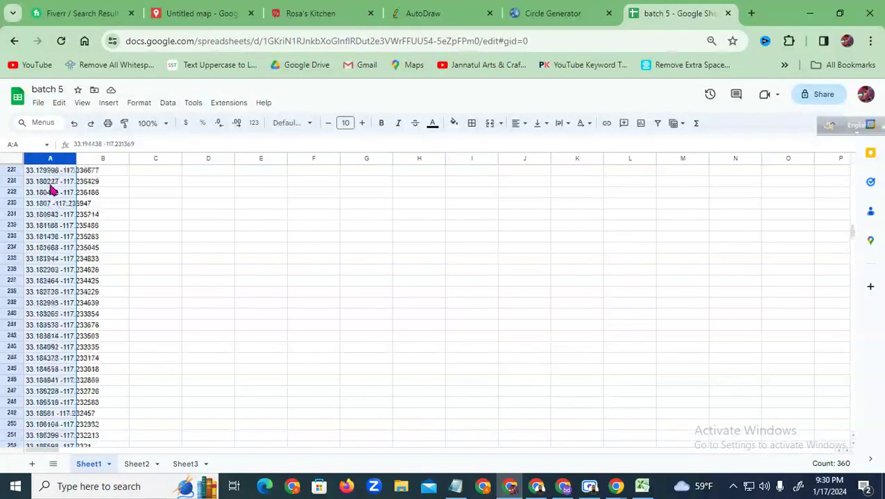
scroll(65, 191, "up", 20)
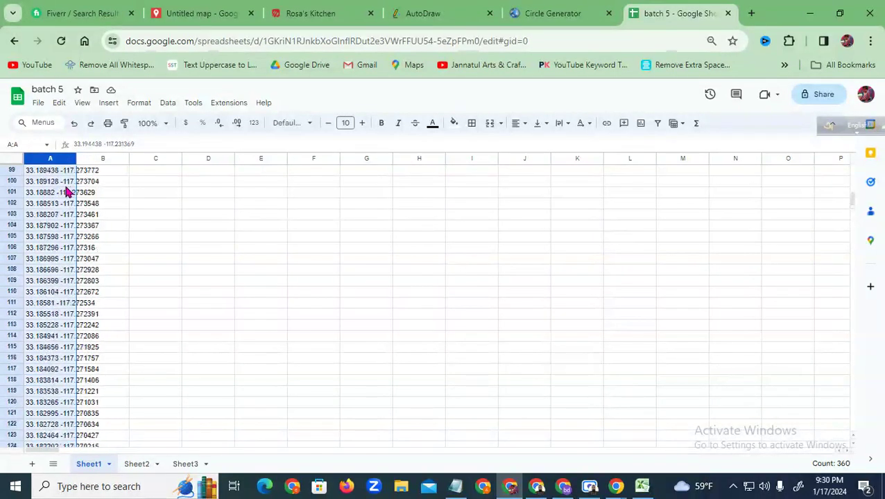
scroll(55, 184, "up", 3)
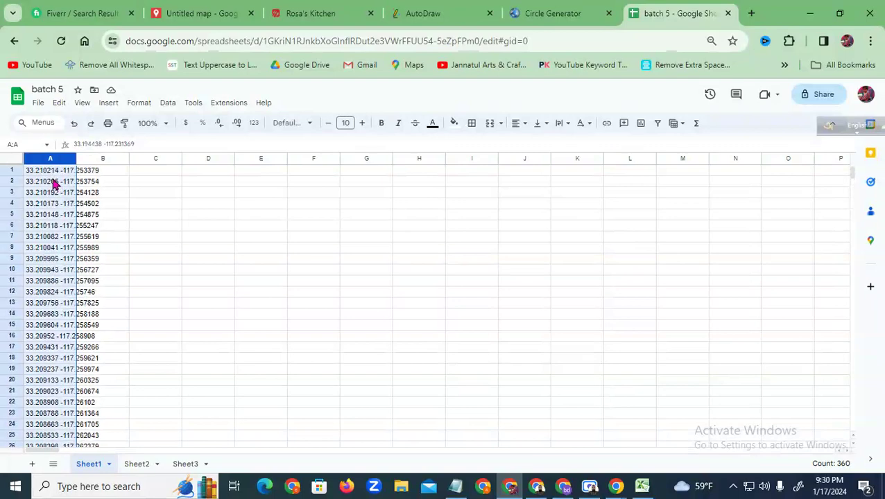
right_click(54, 184)
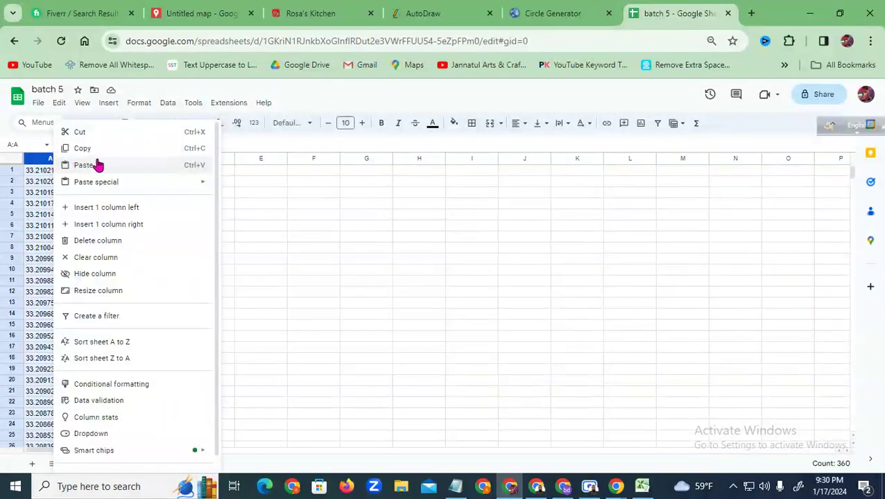
left_click(102, 148)
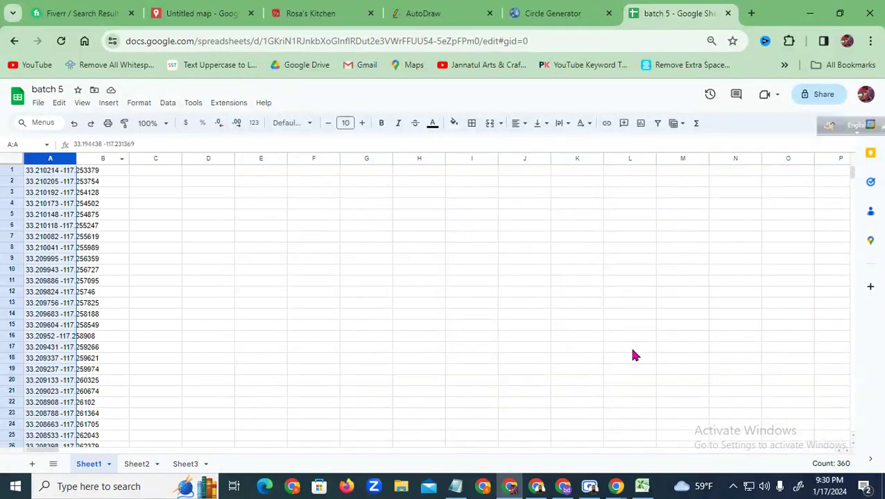
Paste the copied Sheet1 coordinates into the Longitute column of the Excel workbook, starting at C2.
left_click(643, 487)
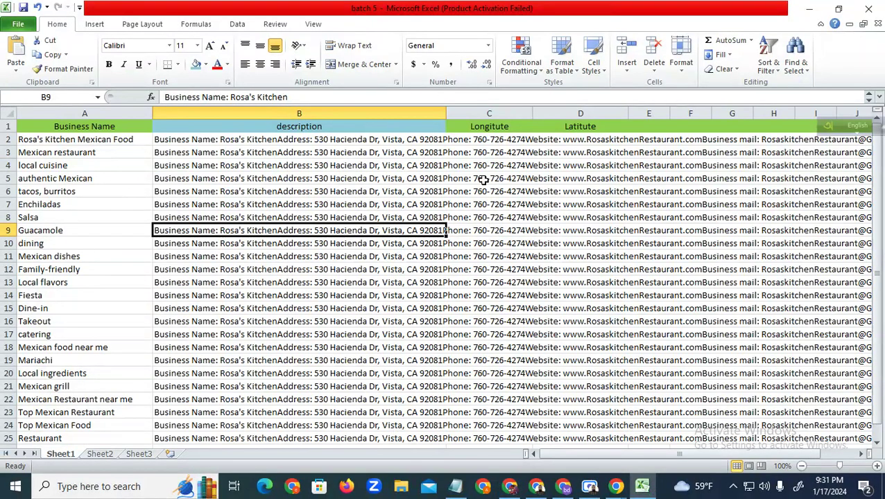
left_click(490, 140)
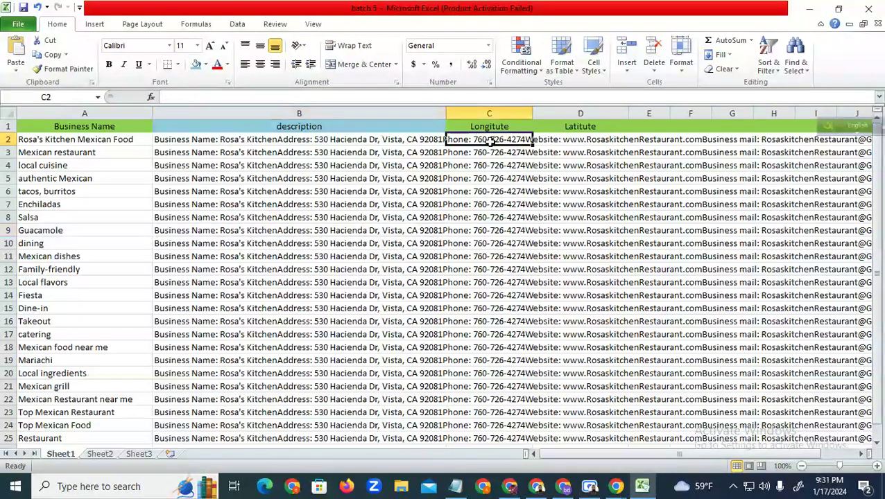
left_click(501, 181)
left_click(492, 141)
key("ctrl+v")
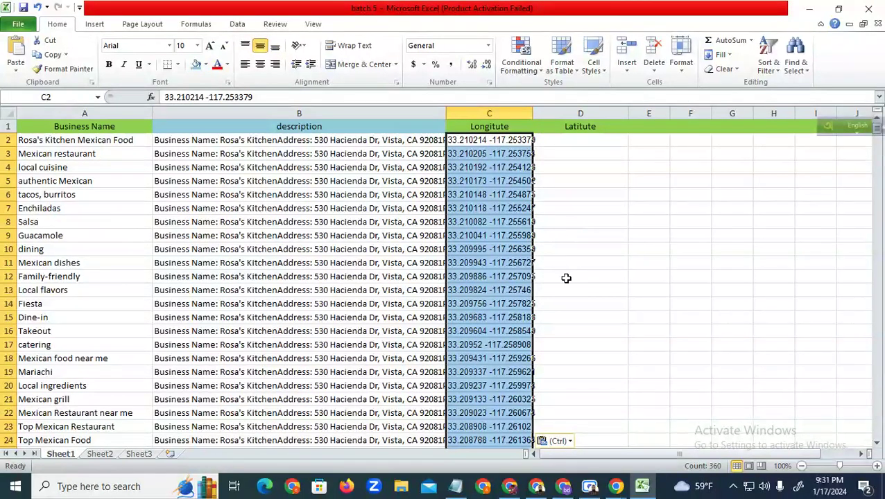
left_click(581, 306)
left_click(587, 144)
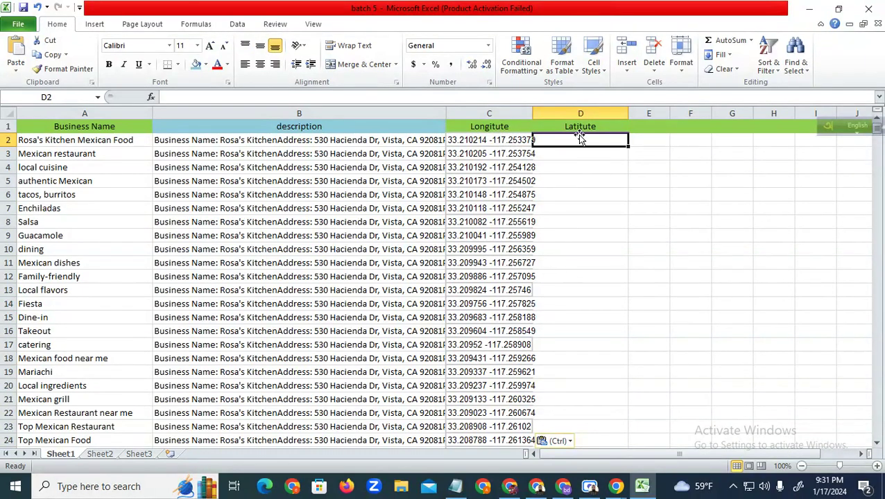
left_click(575, 169)
Select C362, the first empty cell below the pasted coordinates in column C.
scroll(527, 319, "down", 11)
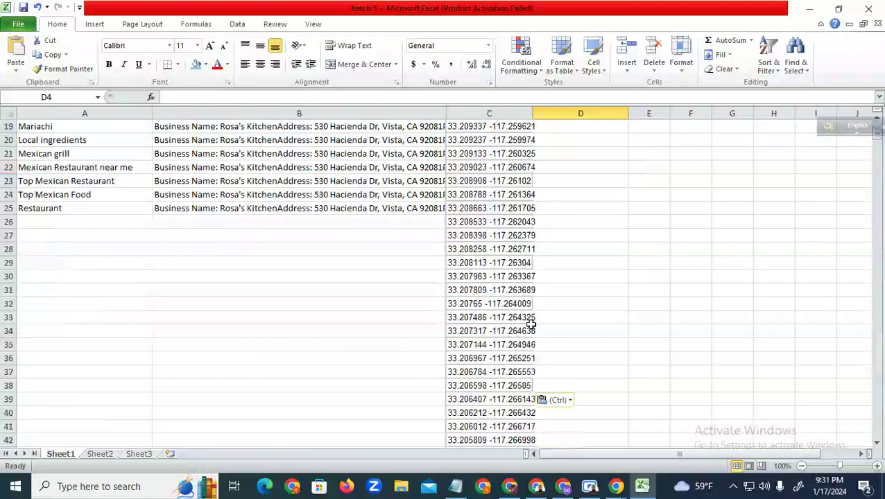
scroll(529, 316, "up", 5)
scroll(532, 305, "down", 10)
scroll(536, 287, "down", 17)
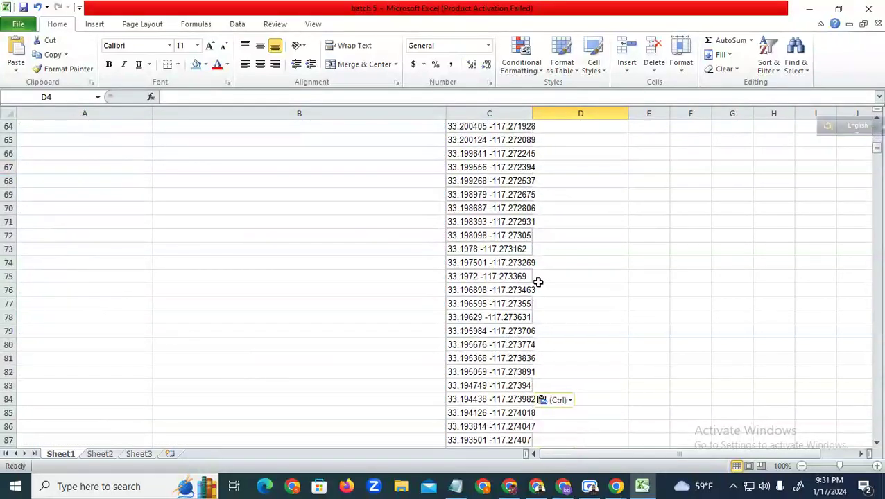
scroll(530, 291, "up", 20)
scroll(527, 294, "up", 5)
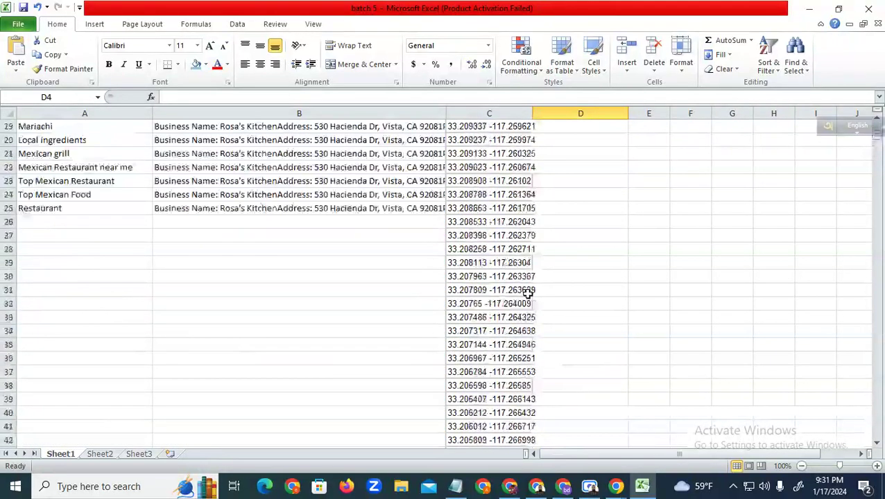
scroll(527, 294, "down", 20)
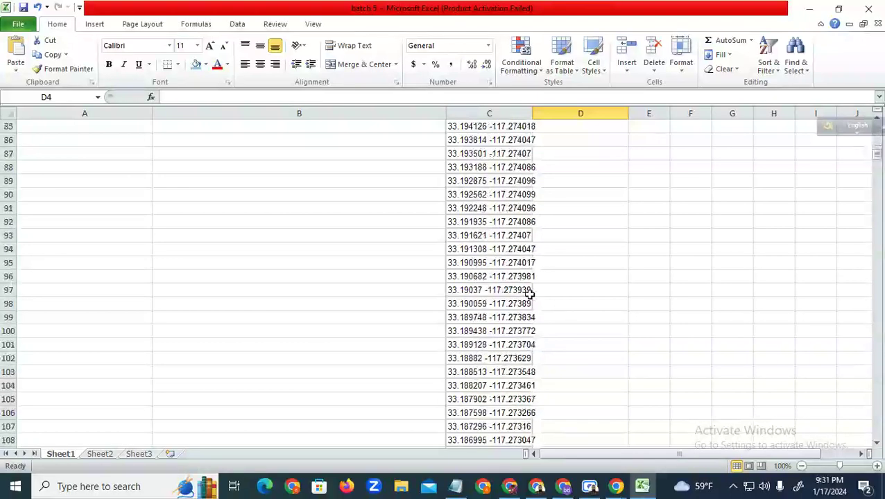
scroll(544, 290, "down", 20)
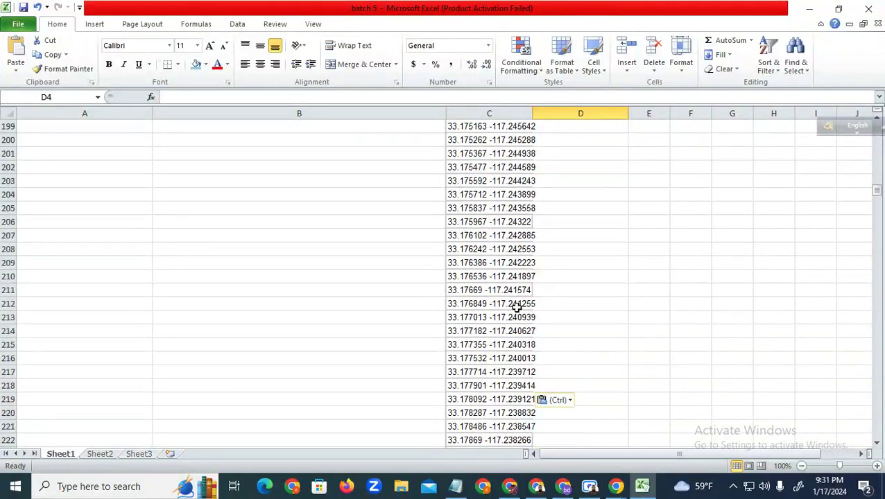
left_click_drag(878, 196, 879, 239)
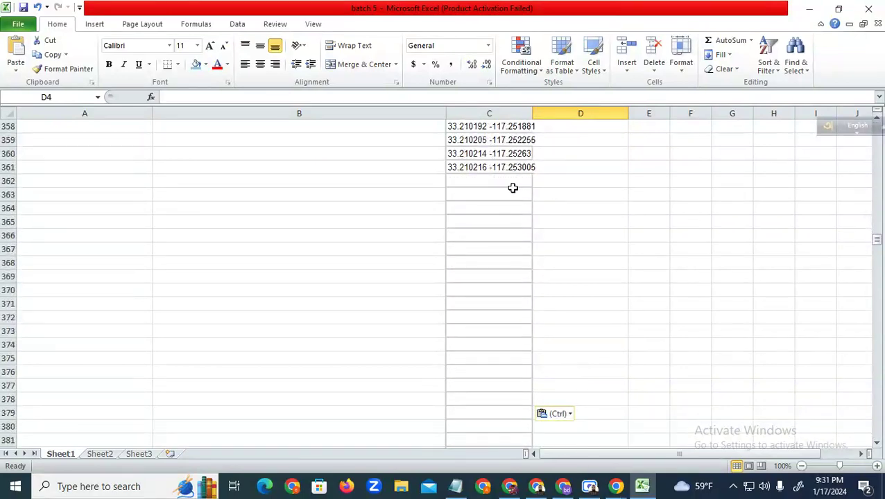
left_click(512, 184)
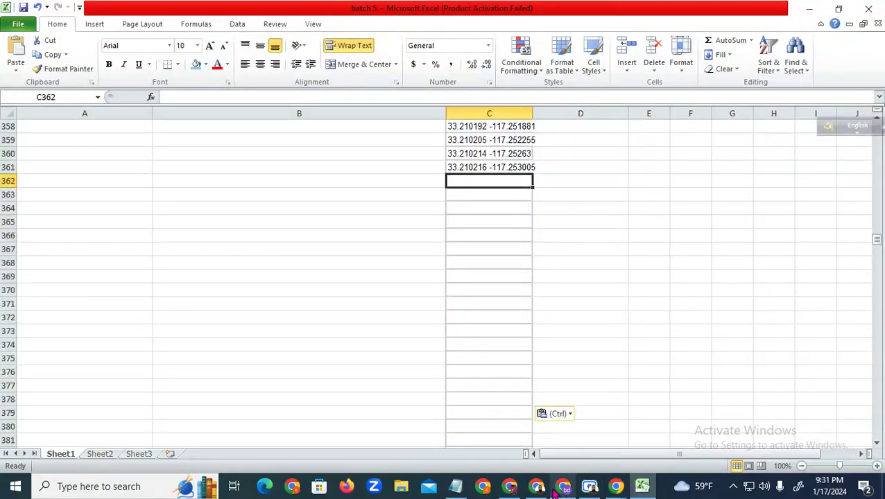
Copy the whole coordinate column A of Sheet2 in the batch 5 Google Sheets file.
left_click(509, 486)
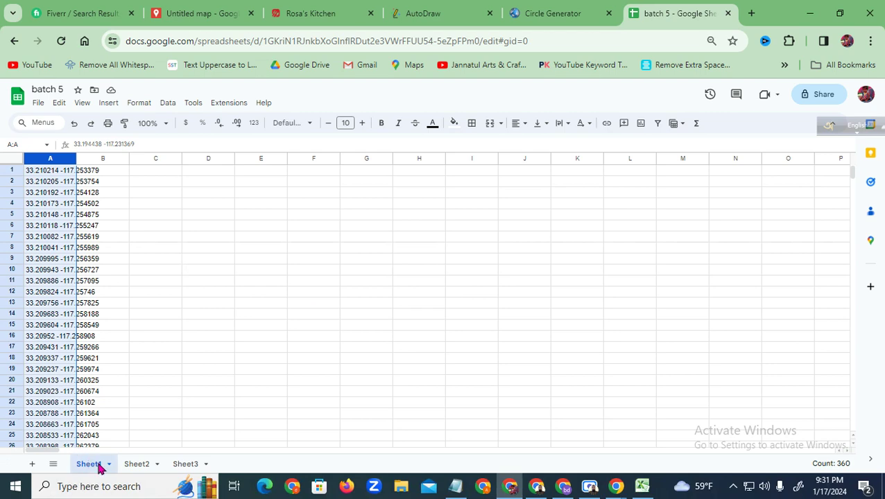
left_click(136, 465)
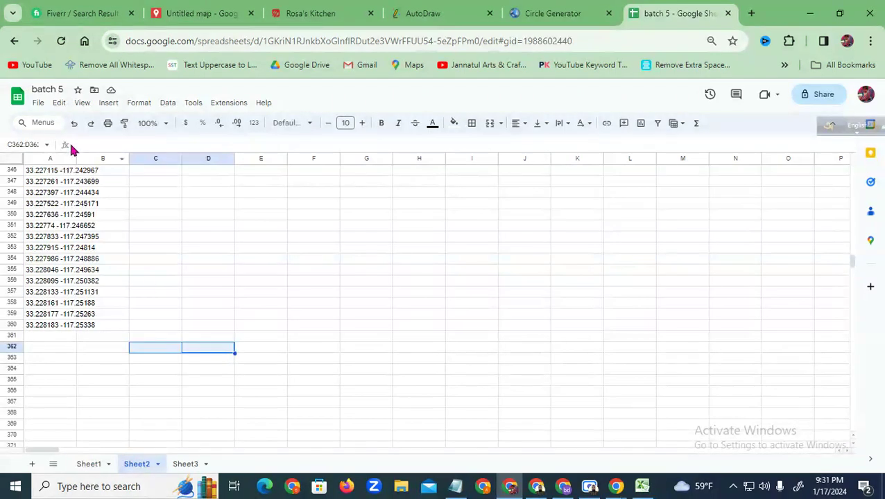
left_click_drag(857, 264, 851, 168)
left_click(51, 159)
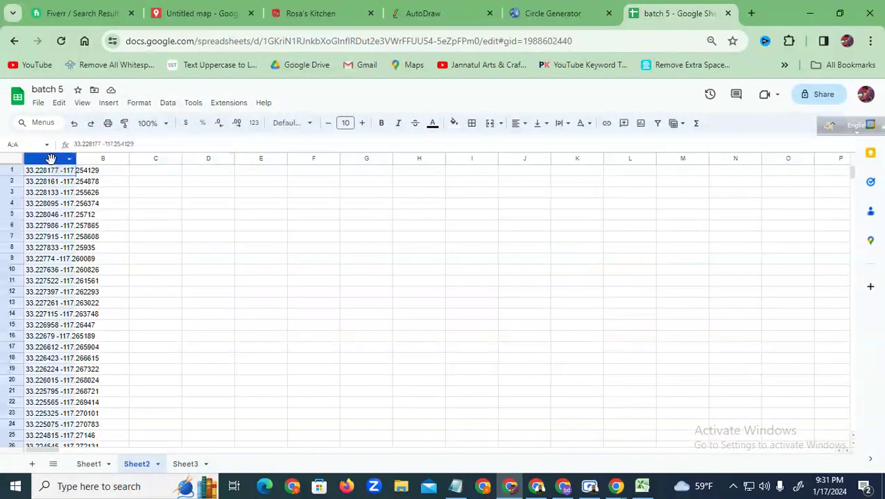
right_click(50, 159)
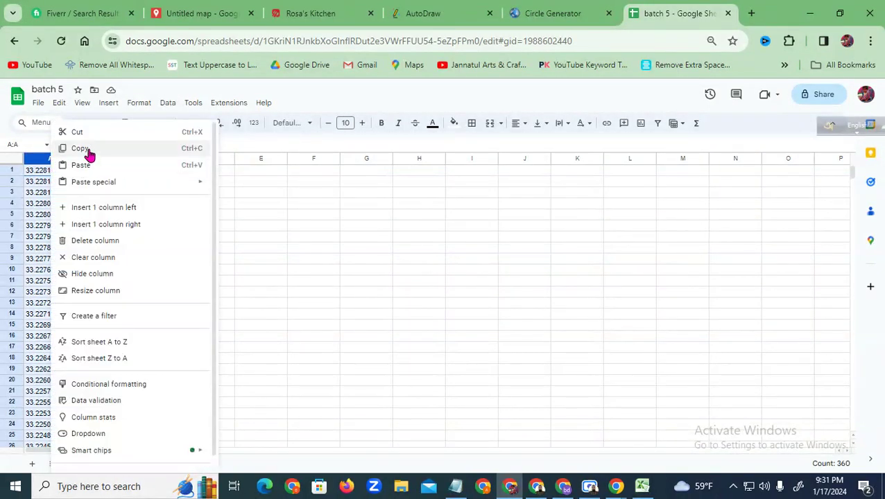
left_click(87, 148)
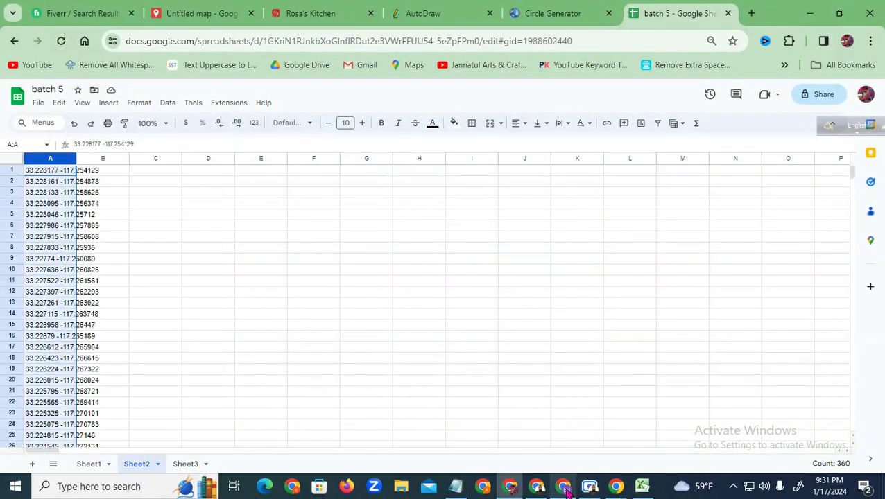
Paste the Sheet2 coordinates into the Excel workbook from C362 and select C722, the first empty cell below them.
mouse_move(511, 491)
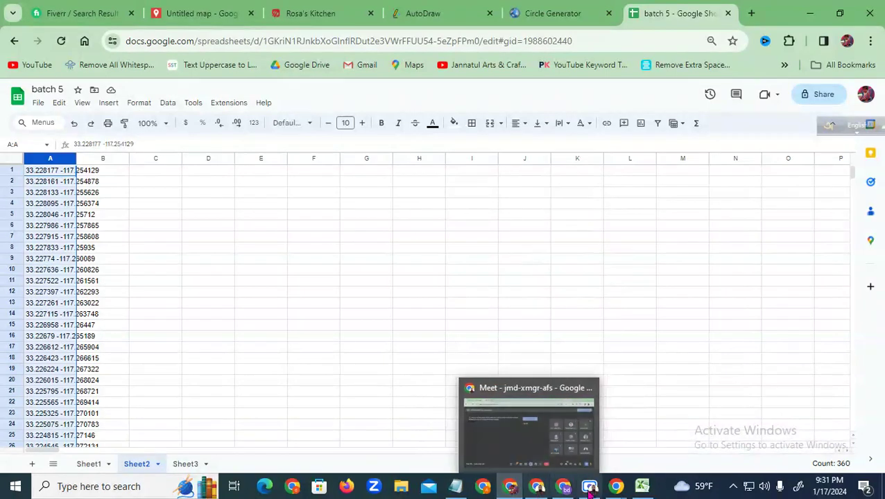
left_click(642, 486)
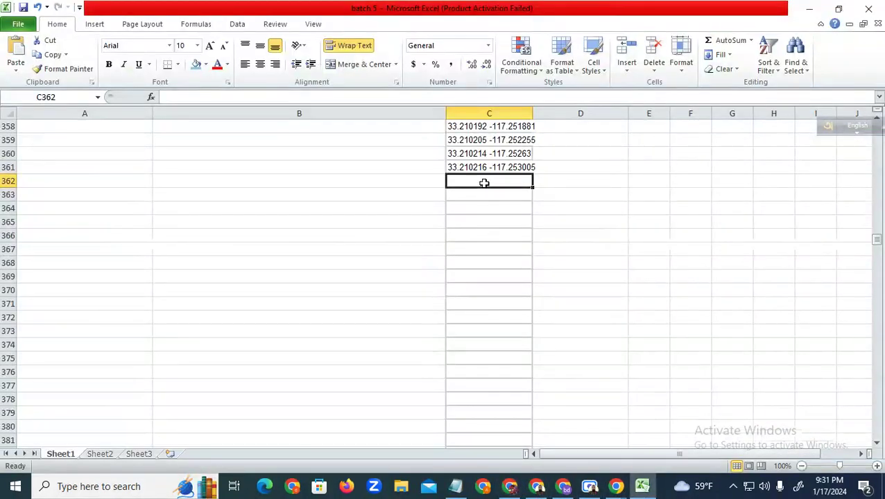
key("ctrl+v")
scroll(763, 271, "down", 7)
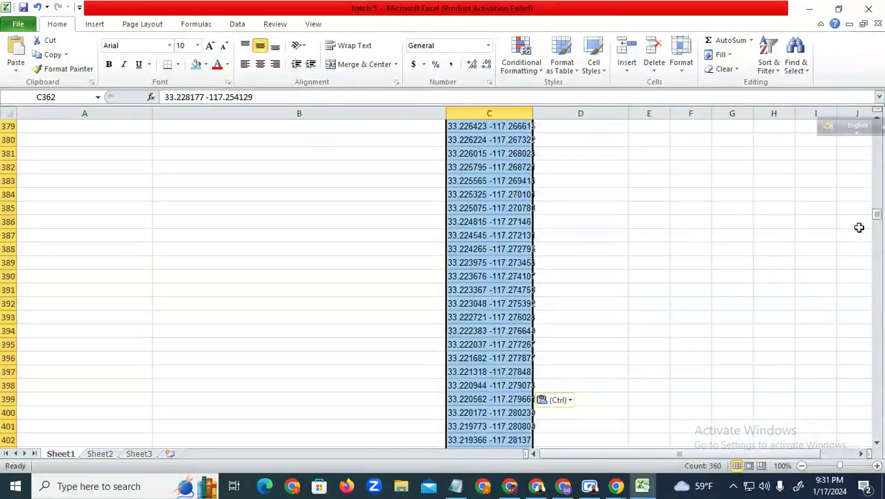
left_click_drag(877, 220, 876, 294)
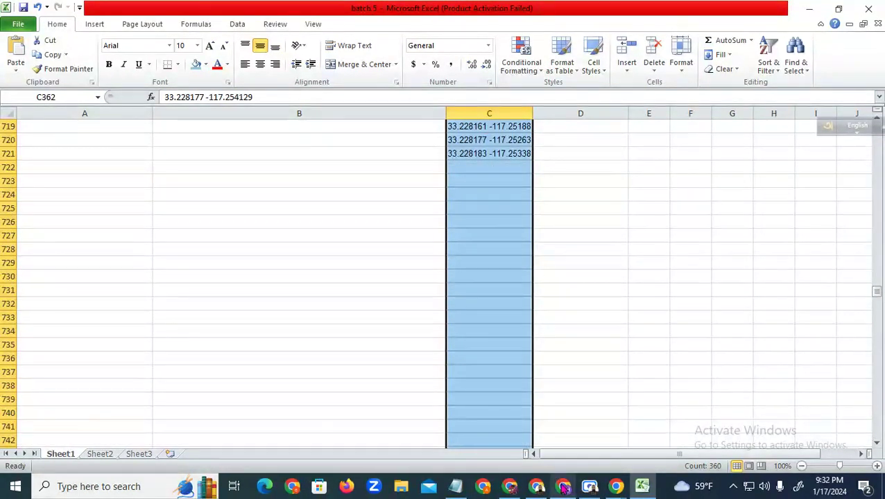
mouse_move(514, 490)
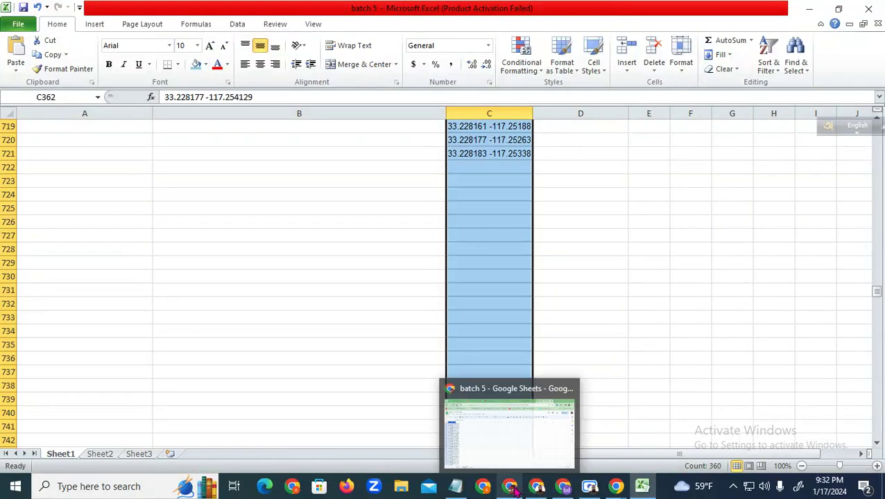
left_click(522, 168)
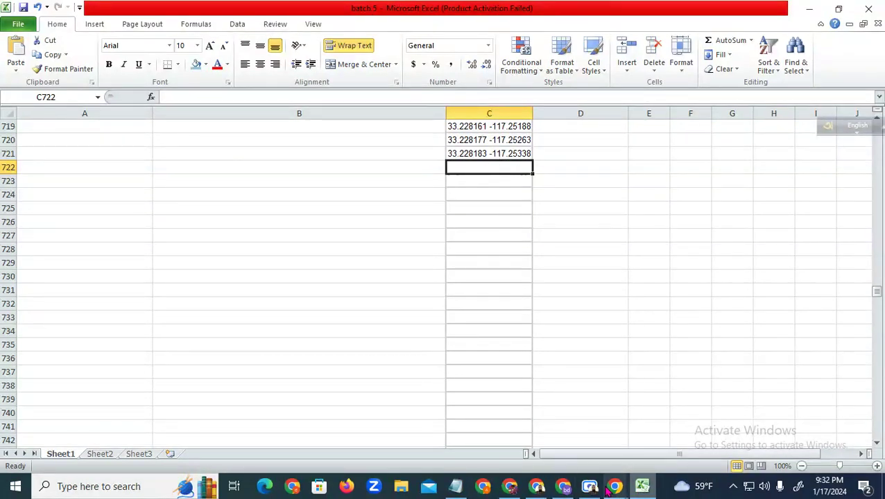
Switch to the batch 5 Google Sheets file and copy the whole coordinate column A of Sheet3.
left_click(510, 486)
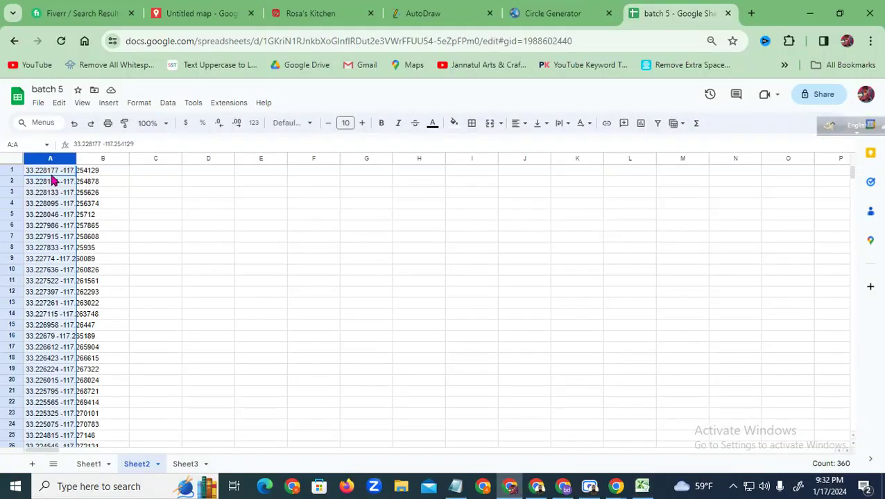
left_click(184, 465)
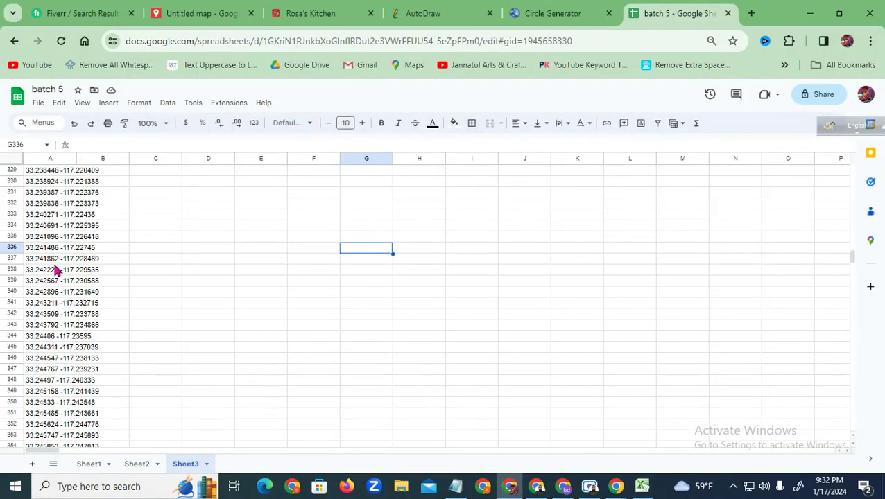
left_click(50, 158)
right_click(53, 158)
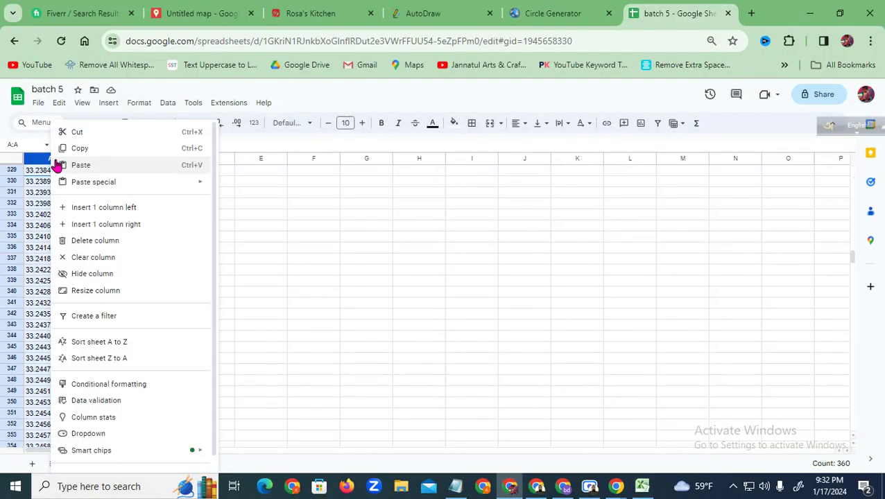
left_click(82, 154)
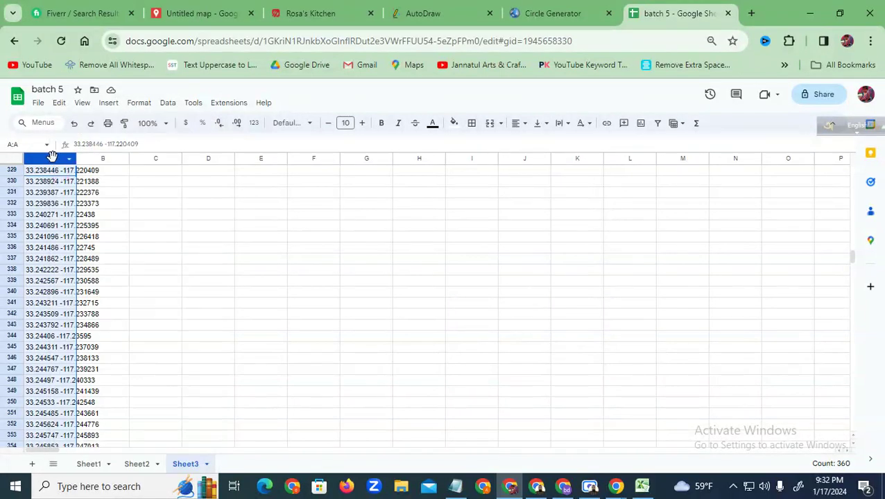
right_click(53, 159)
left_click(91, 147)
Paste the copied Sheet3 coordinates into column C of the Excel workbook, starting at C722.
left_click(642, 488)
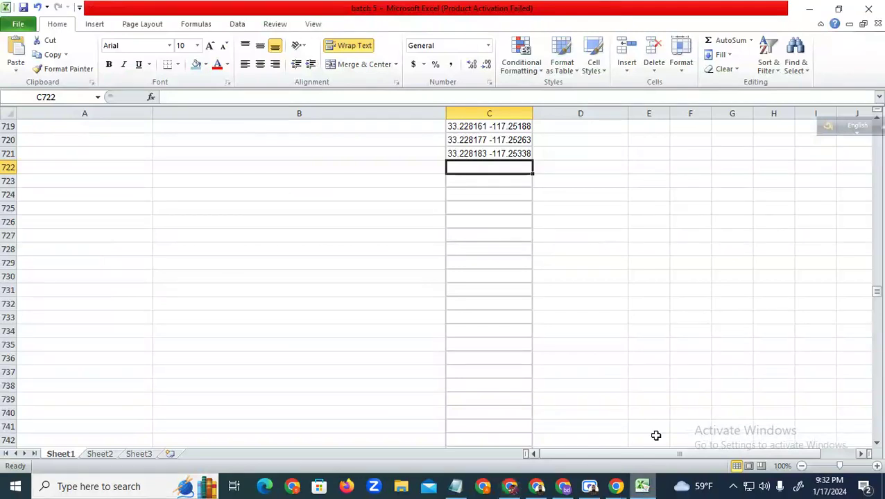
left_click(506, 209)
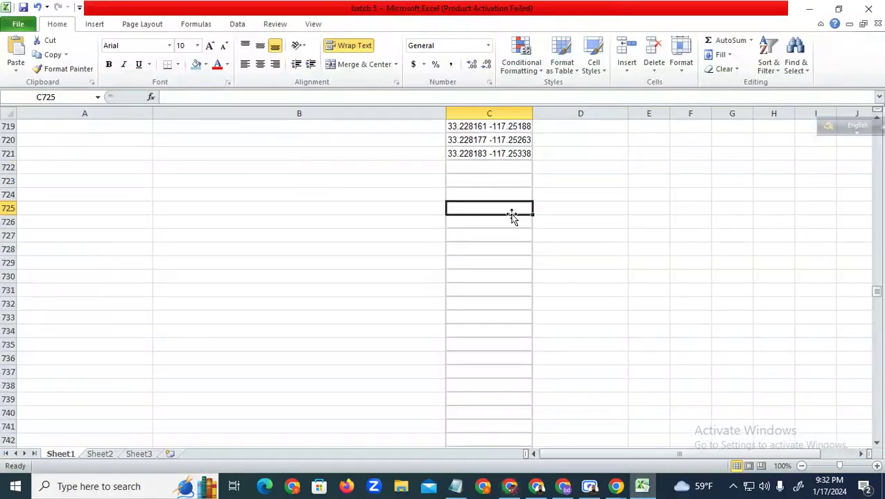
left_click(488, 168)
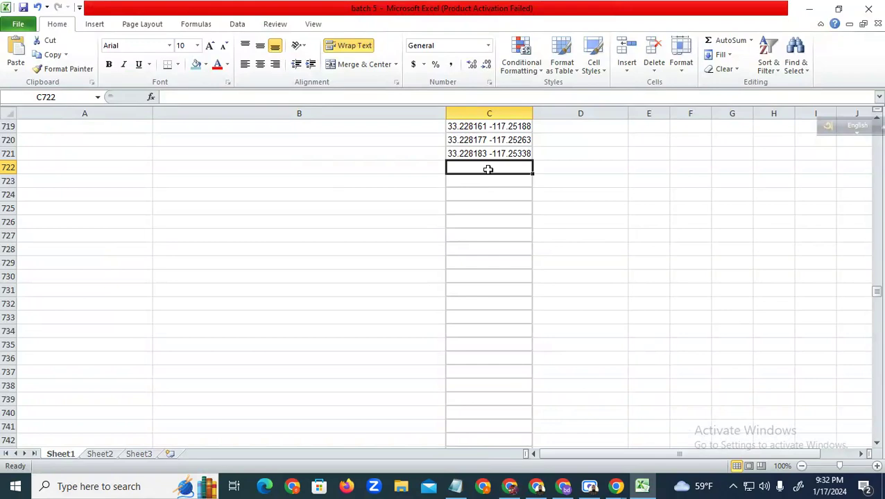
left_click(564, 195)
left_click(494, 167)
key("ctrl+v")
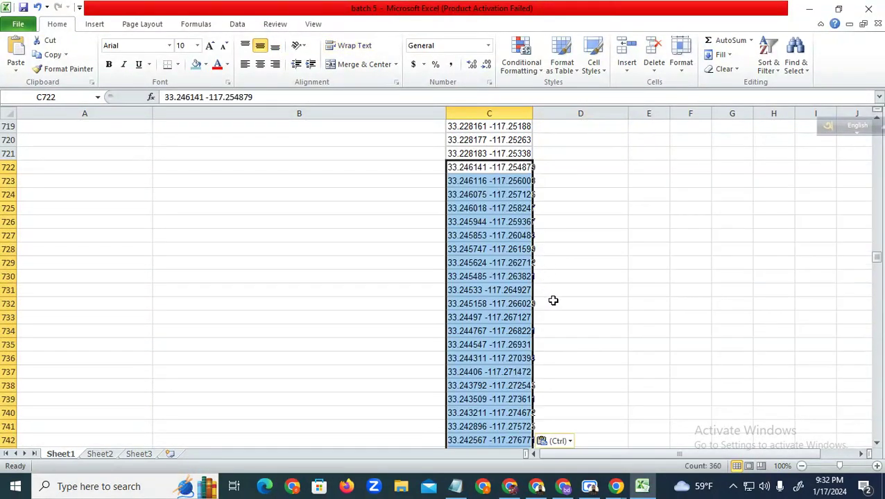
Examine in which row the coordinates of column C end and where the business names and descriptions in columns A and B stop.
scroll(553, 300, "down", 13)
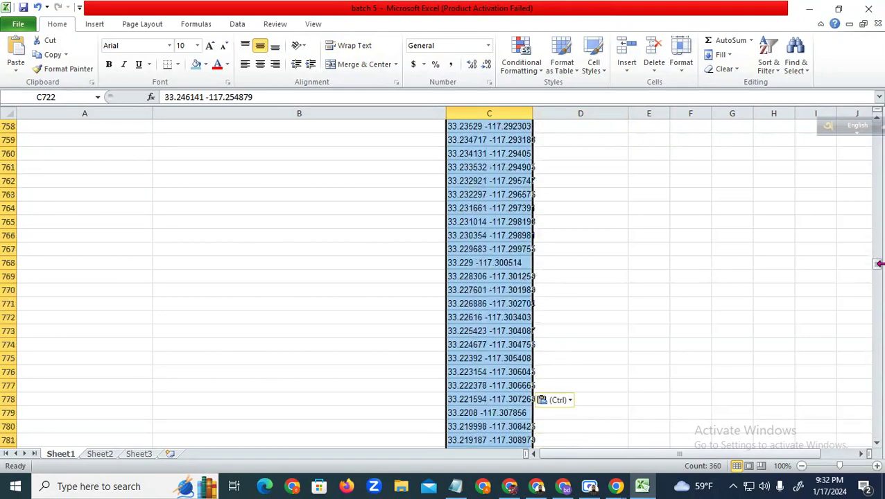
left_click_drag(878, 271, 877, 332)
left_click_drag(876, 319, 876, 320)
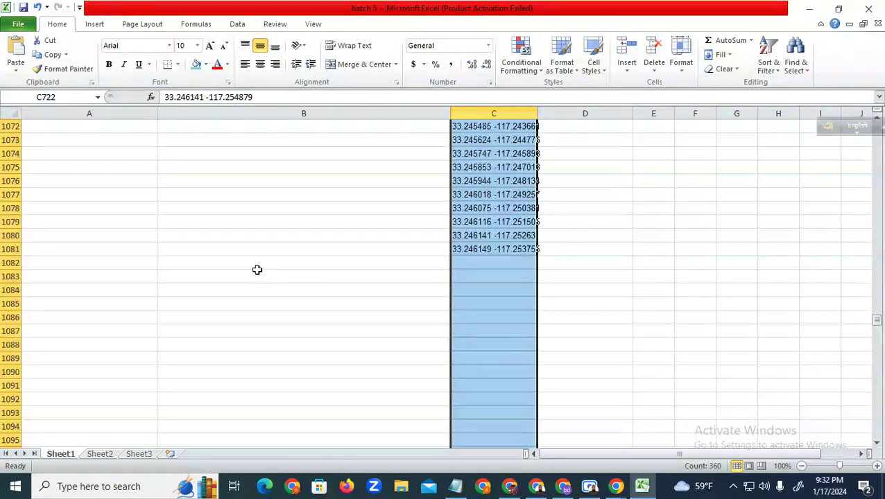
left_click(188, 250)
left_click(12, 250)
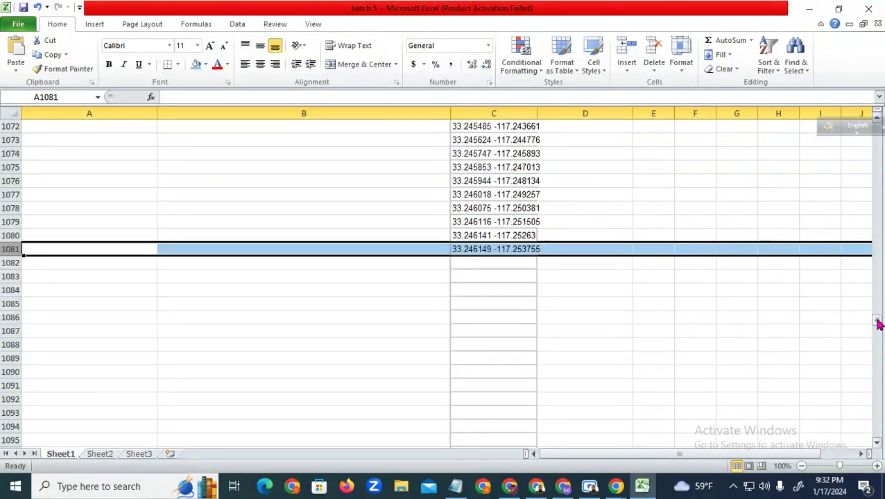
left_click_drag(876, 322, 877, 127)
scroll(124, 244, "down", 3)
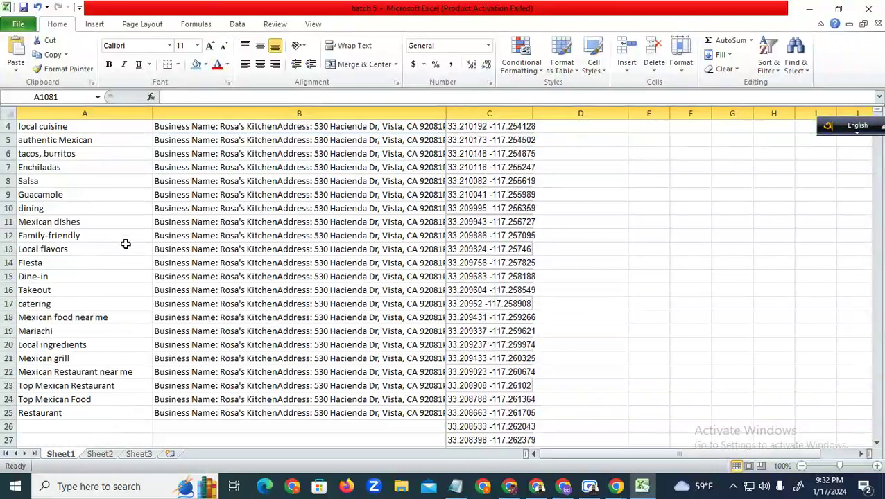
left_click_drag(80, 332, 119, 233)
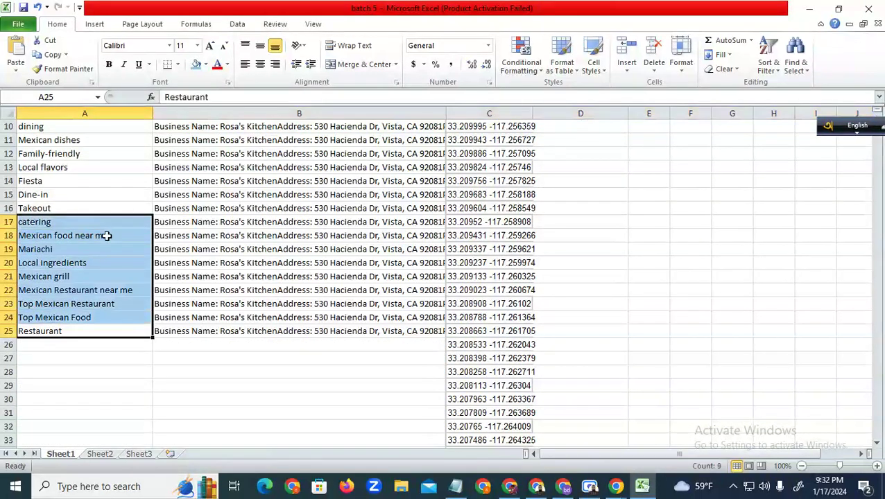
left_click_drag(214, 331, 240, 211)
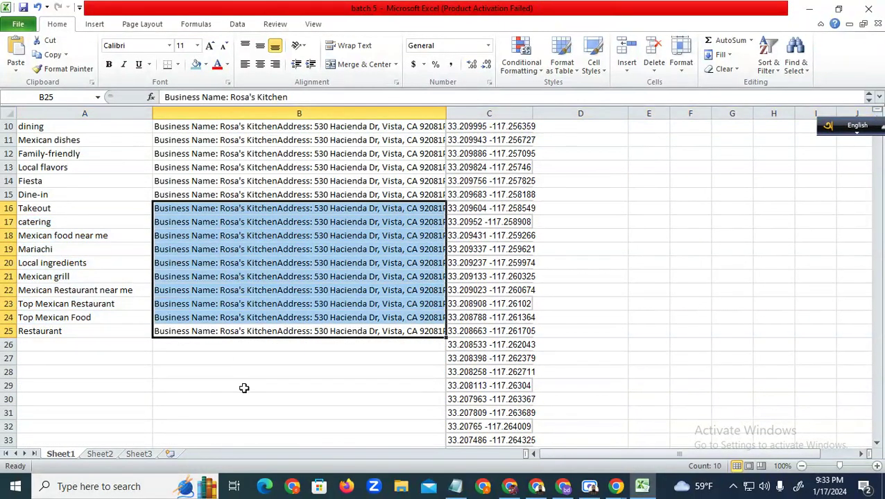
left_click(241, 385)
scroll(59, 332, "up", 3)
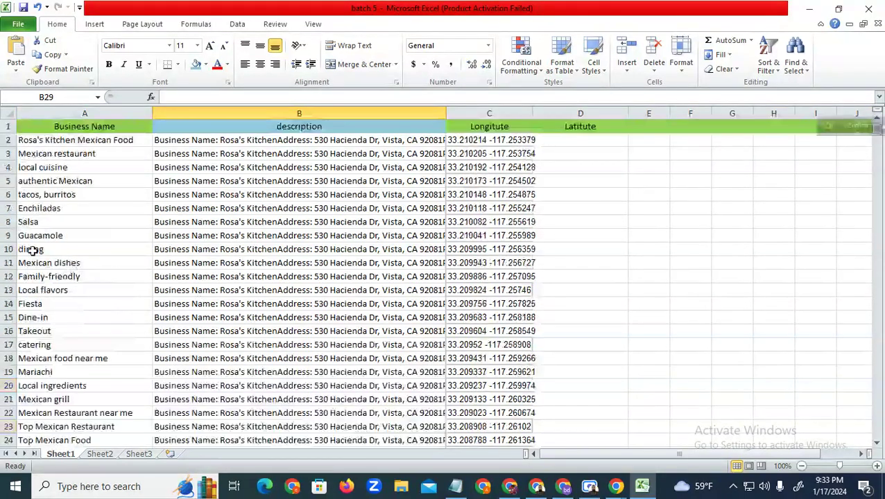
Fill the business names and descriptions in A2:B25 down columns A and B through row 1081, the last row with coordinates.
left_click(61, 141)
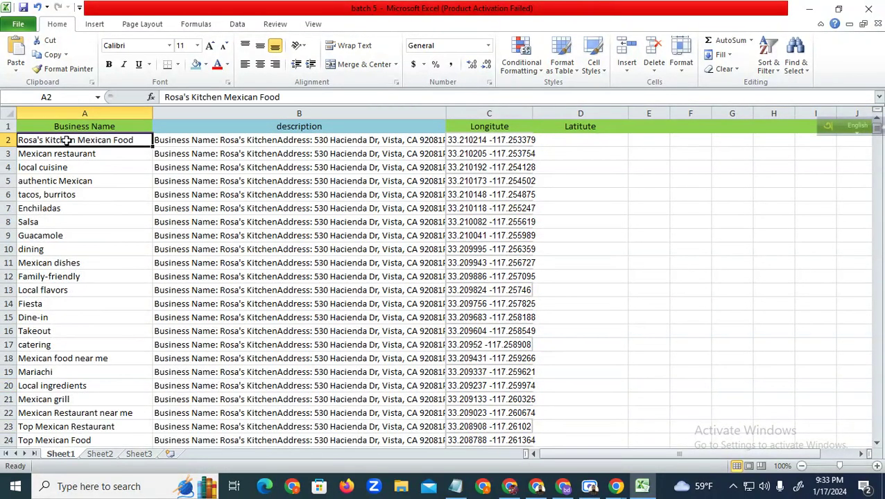
left_click(103, 193)
left_click_drag(65, 140, 159, 137)
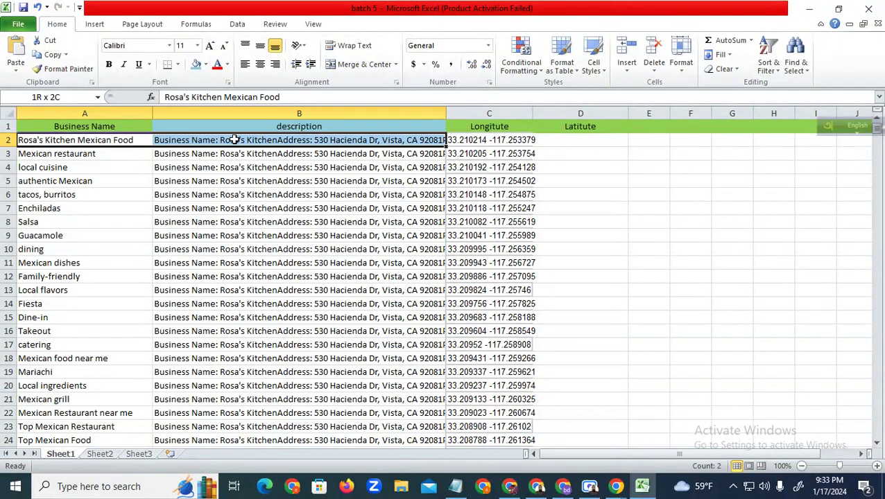
left_click_drag(381, 144, 410, 143)
left_click_drag(119, 141, 247, 142)
left_click_drag(339, 141, 374, 388)
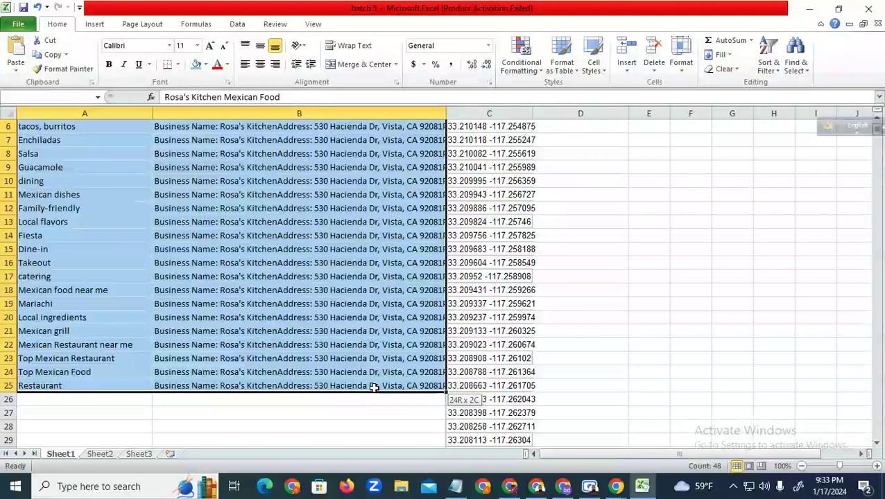
left_click_drag(374, 388, 372, 392)
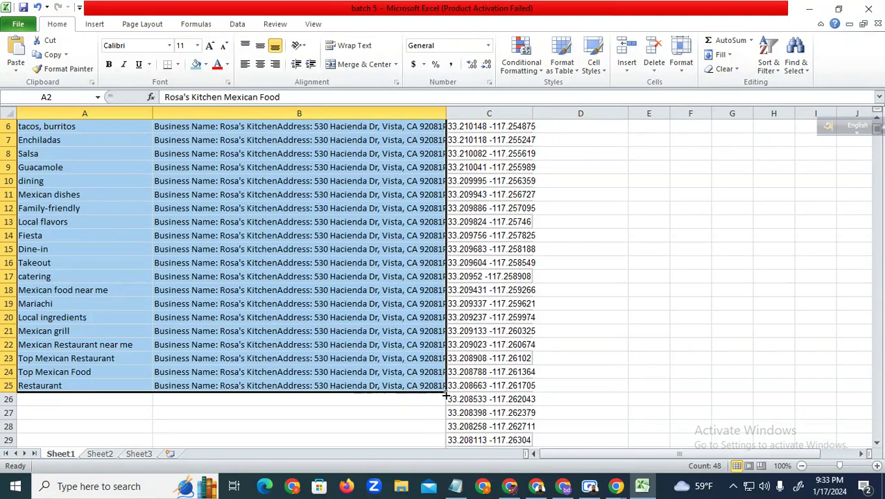
left_click_drag(446, 395, 431, 494)
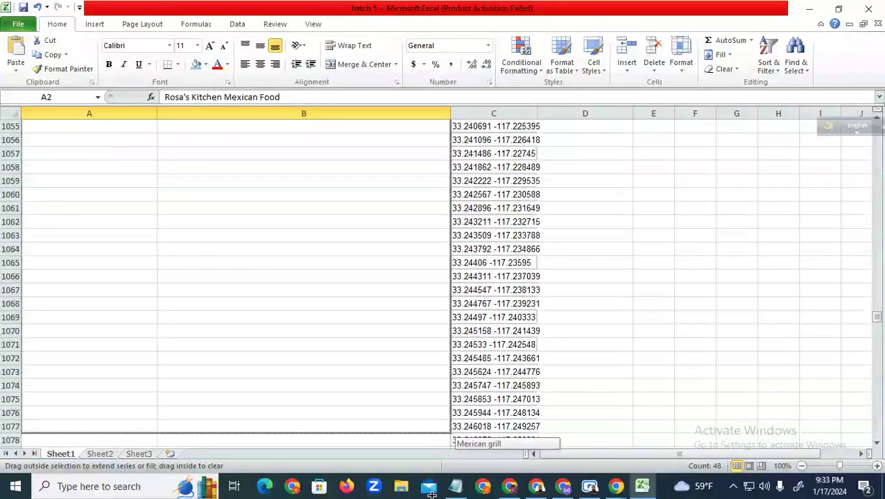
left_click_drag(431, 497, 420, 84)
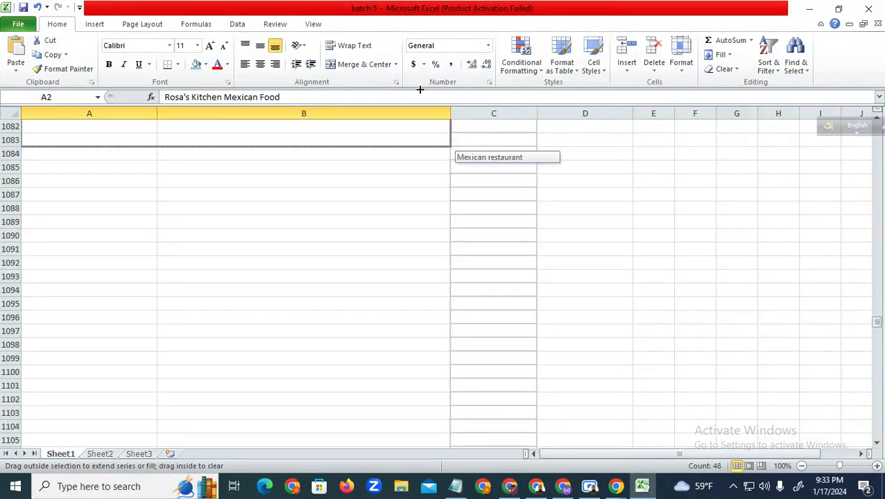
left_click_drag(423, 97, 438, 155)
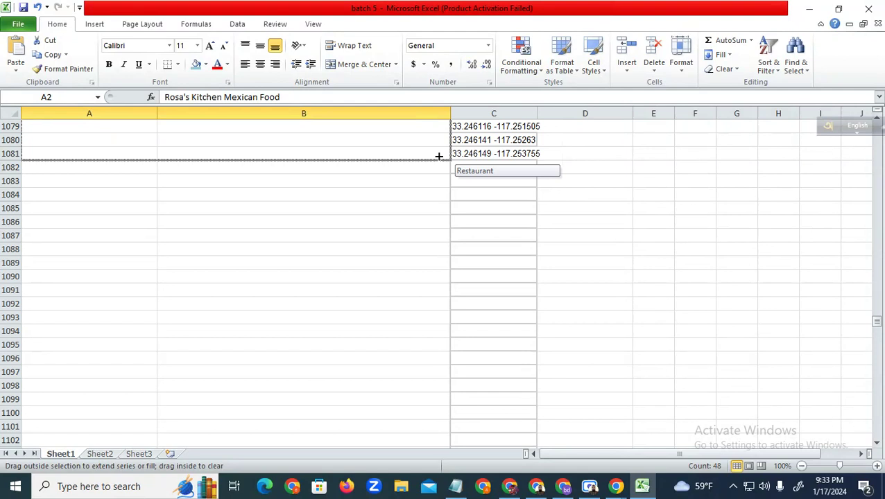
mouse_move(438, 156)
left_mouse_down()
mouse_move(439, 173)
mouse_move(445, 162)
left_mouse_up()
scroll(421, 285, "up", 3)
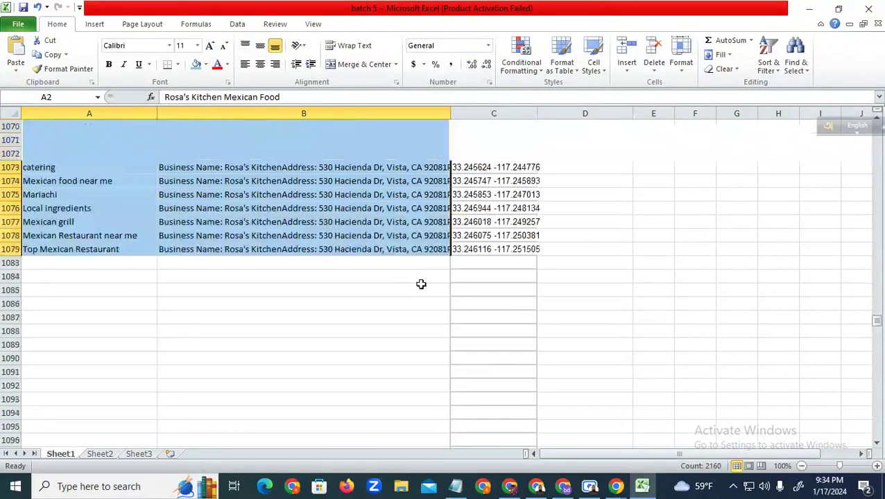
scroll(484, 291, "up", 20)
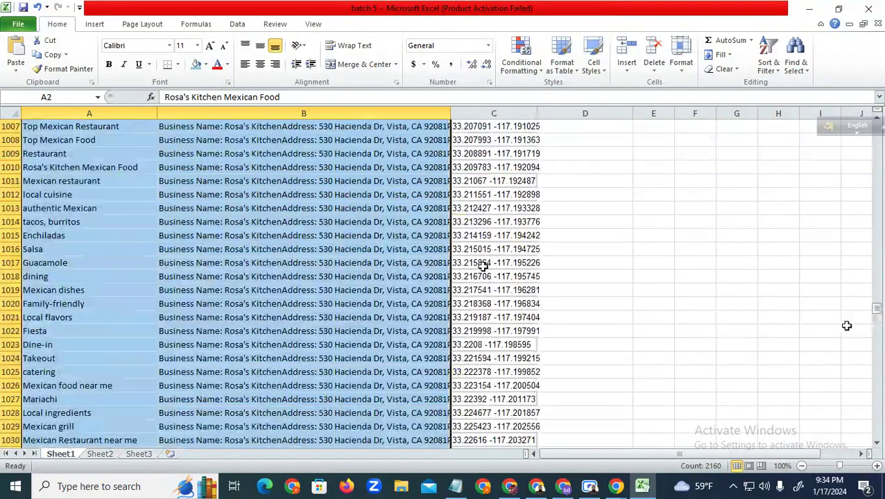
left_click_drag(878, 316, 880, 134)
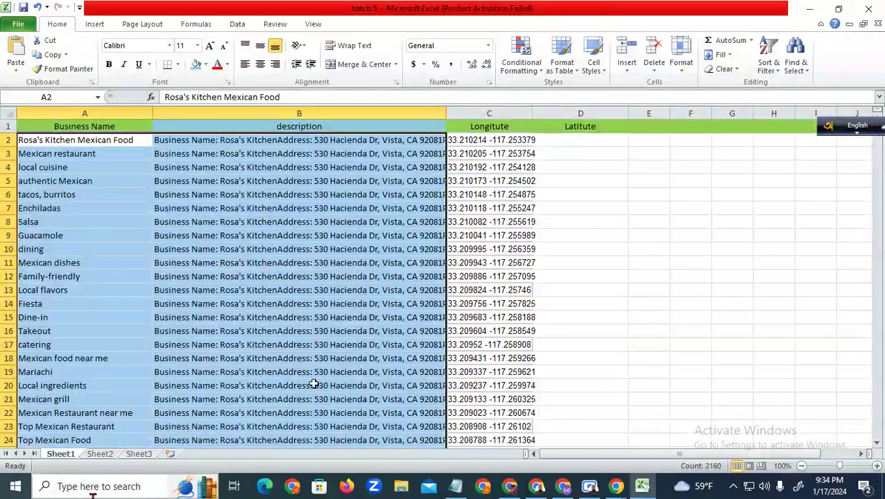
Save the batch 5 workbook and clear the range selection by selecting the empty cell G9.
left_click(18, 24)
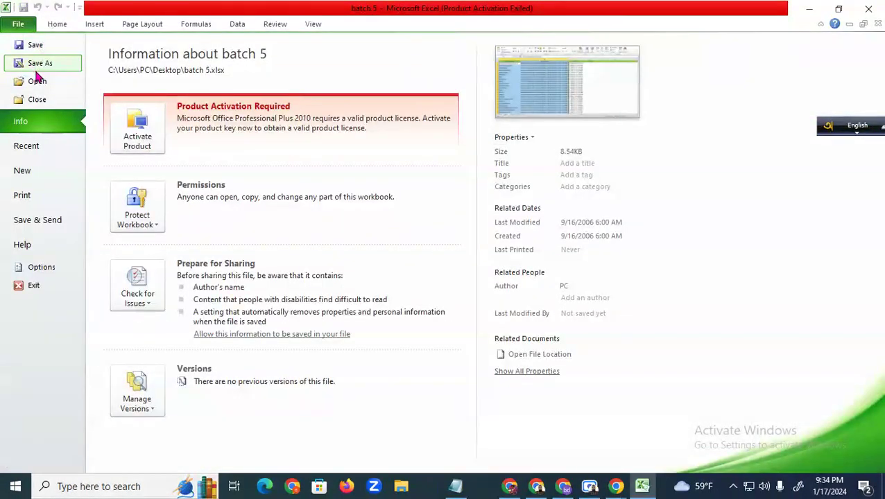
left_click(36, 45)
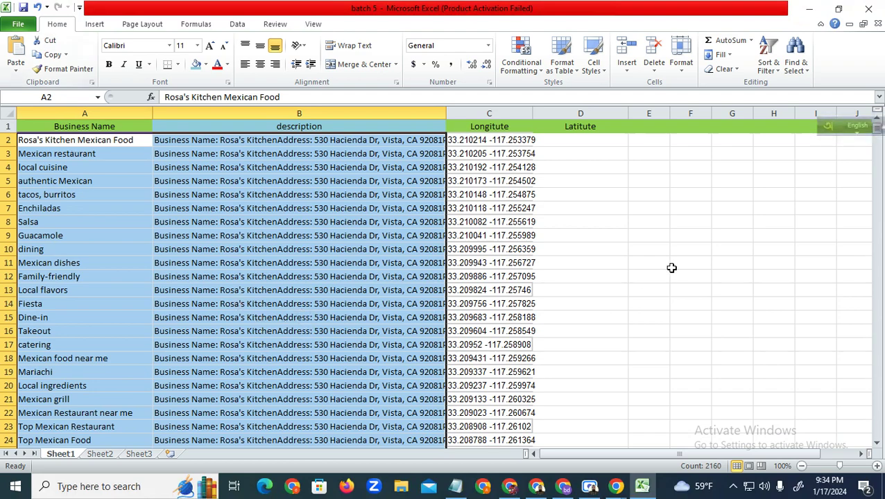
left_click(740, 234)
left_click(615, 486)
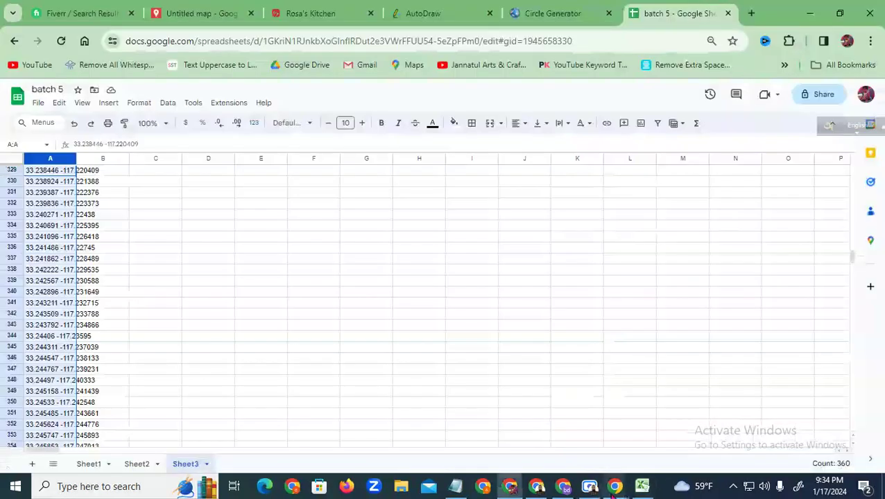
left_click(537, 486)
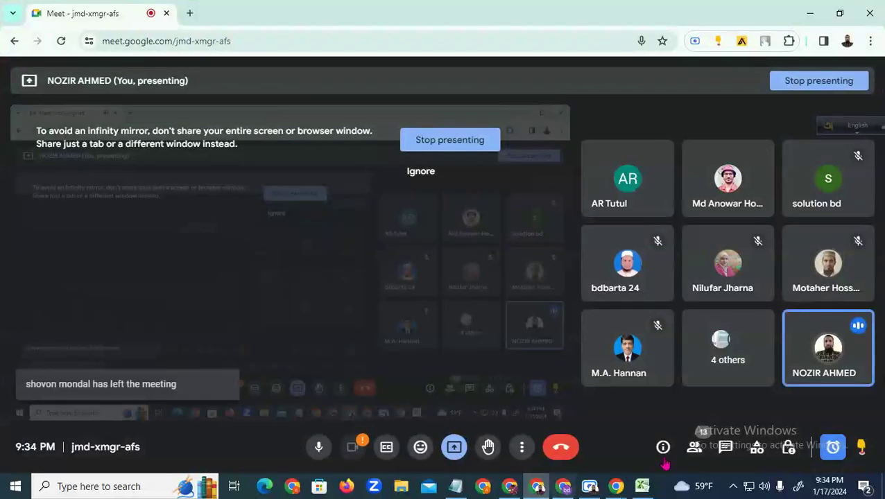
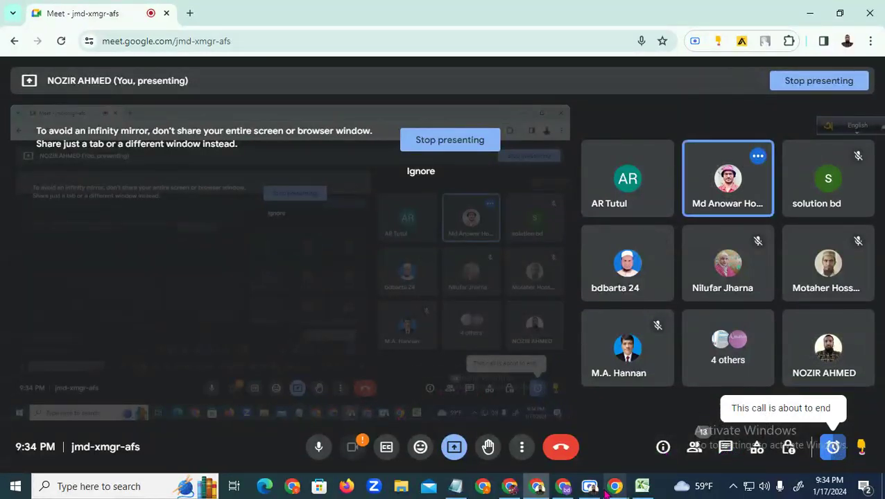
mouse_move(606, 491)
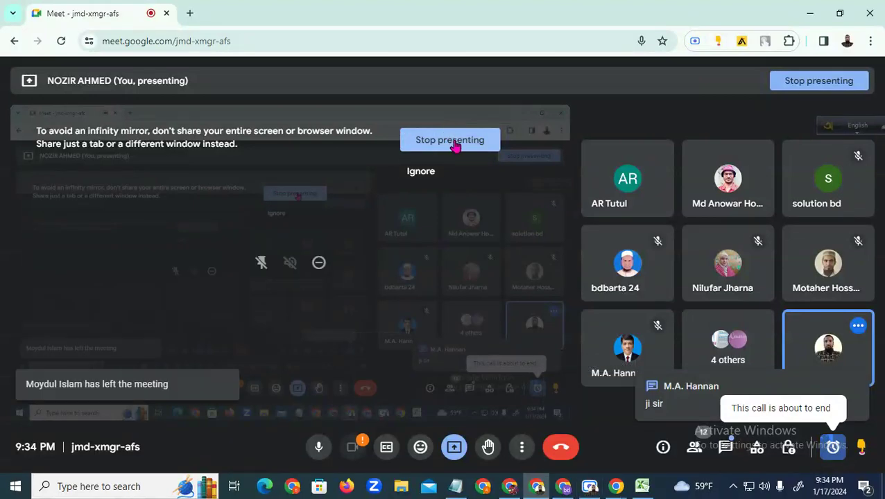
left_click(589, 486)
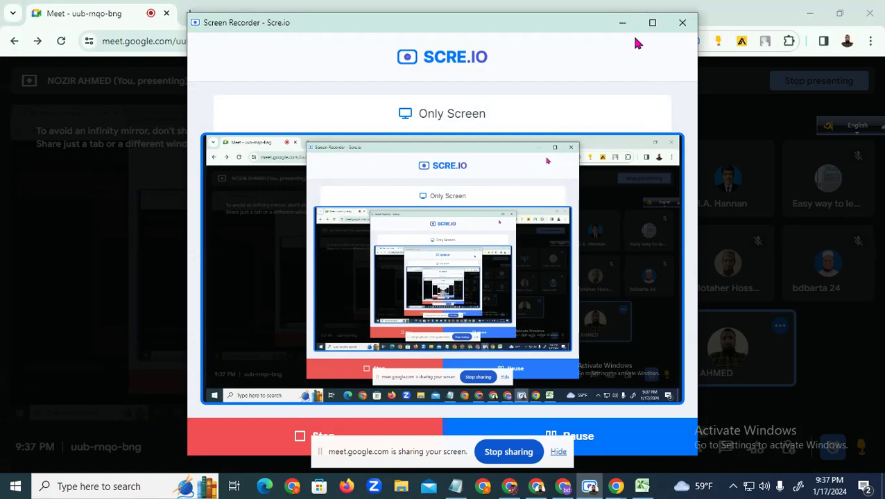
left_click(622, 22)
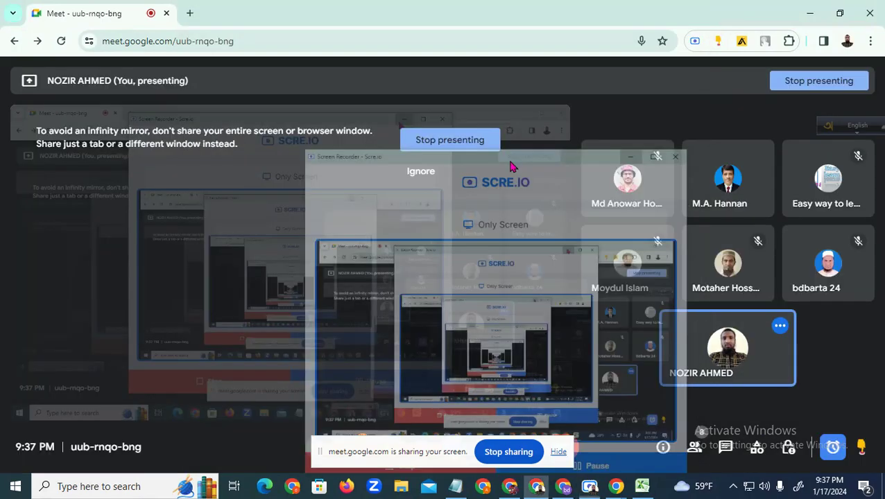
left_click(510, 487)
Switch to Excel, save the batch 5 workbook once more, and minimize it.
left_click(642, 486)
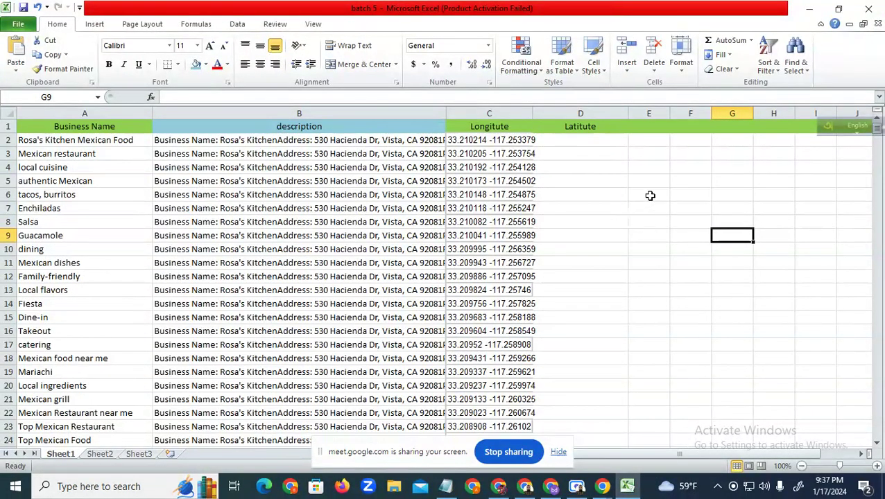
left_click(18, 24)
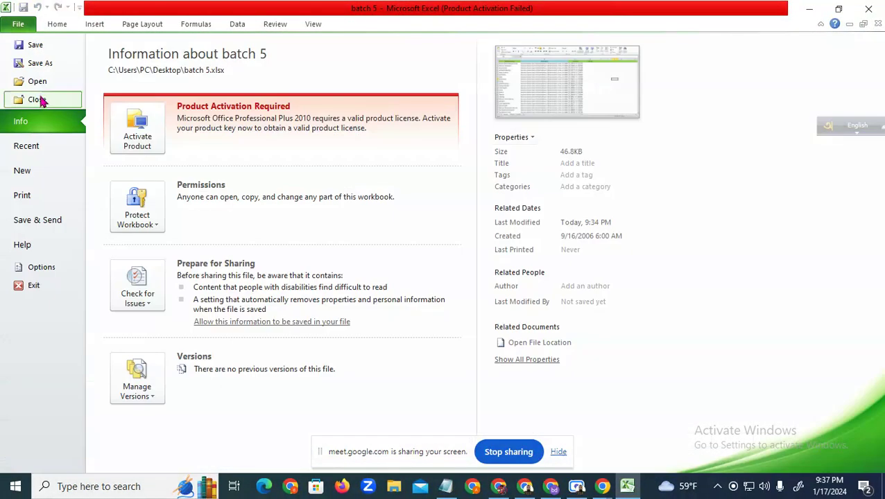
left_click(27, 43)
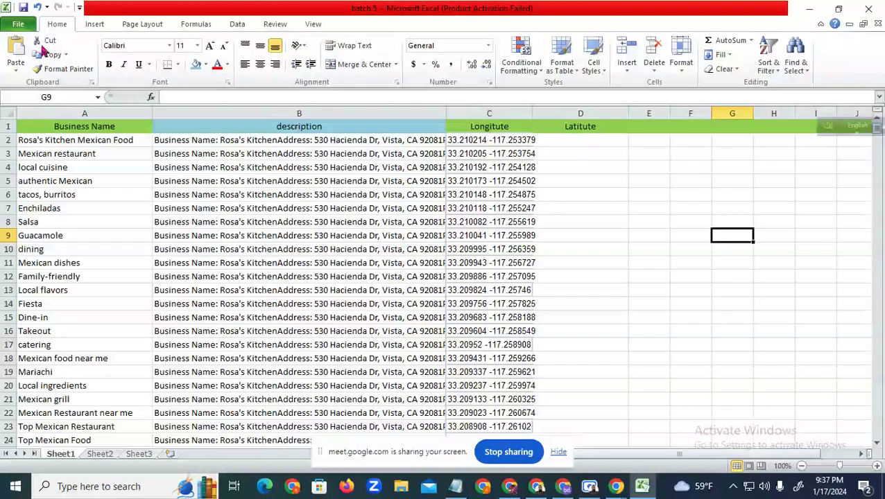
left_click(810, 9)
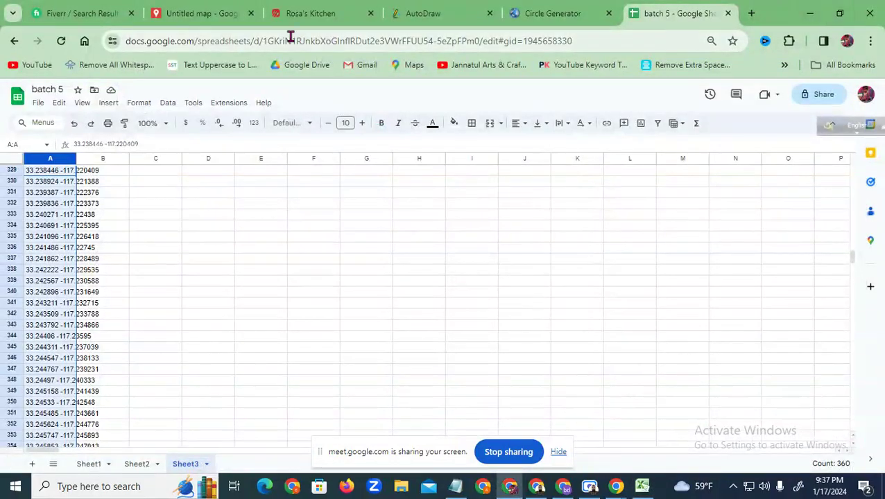
Return to the untitled map in Google My Maps and close the Rosa's Kitchen marker's details.
left_click(200, 15)
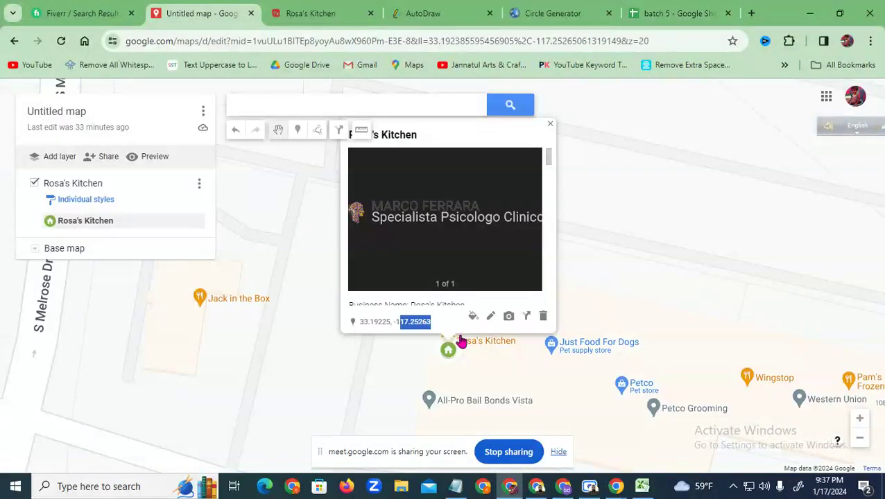
left_click(552, 126)
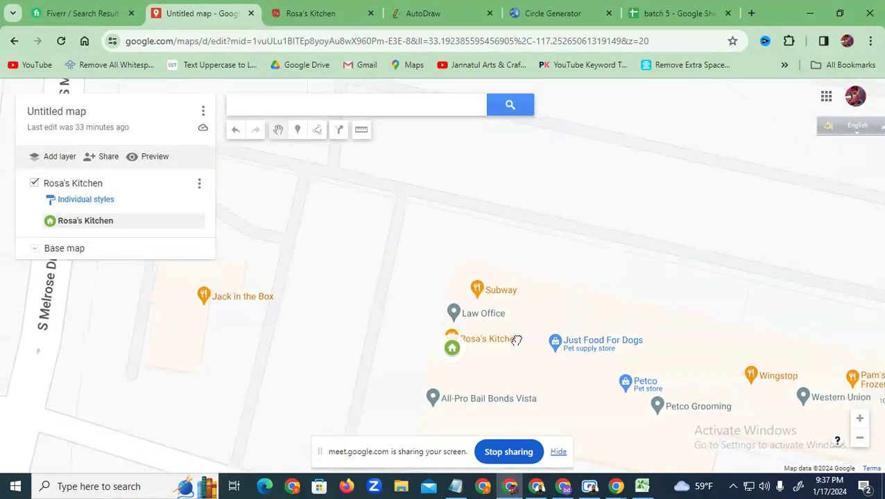
left_click_drag(449, 355, 461, 239)
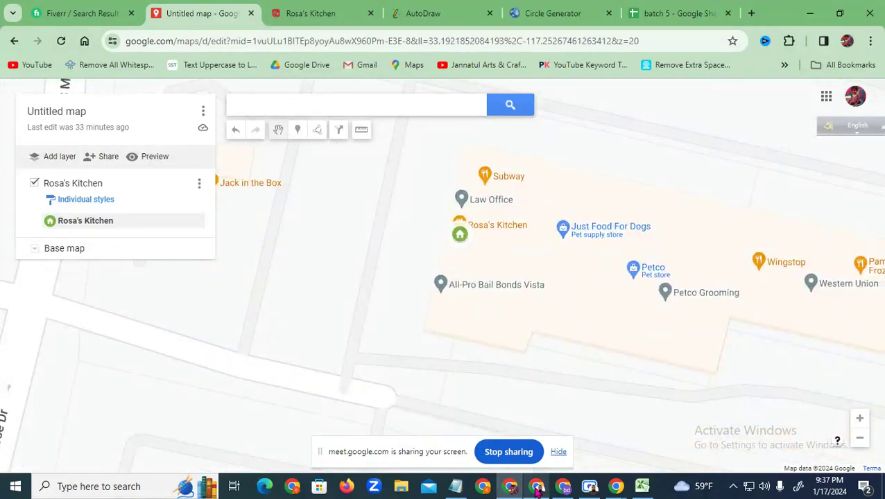
left_click(537, 486)
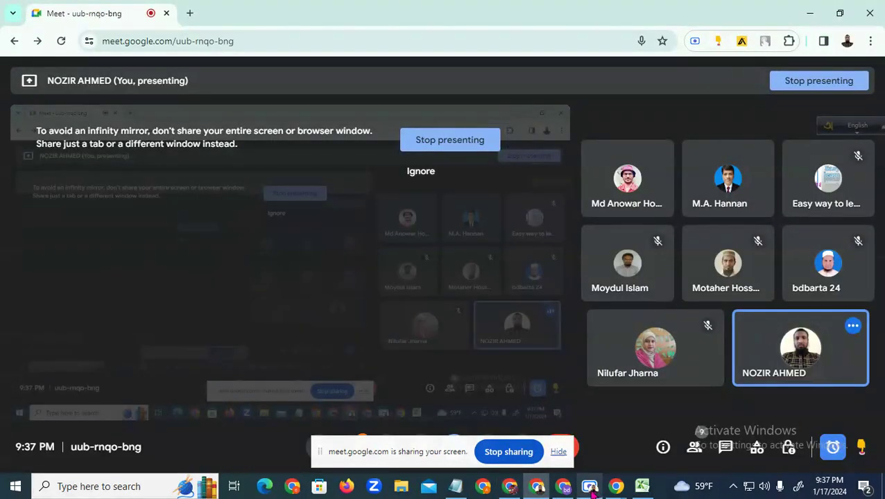
mouse_move(592, 489)
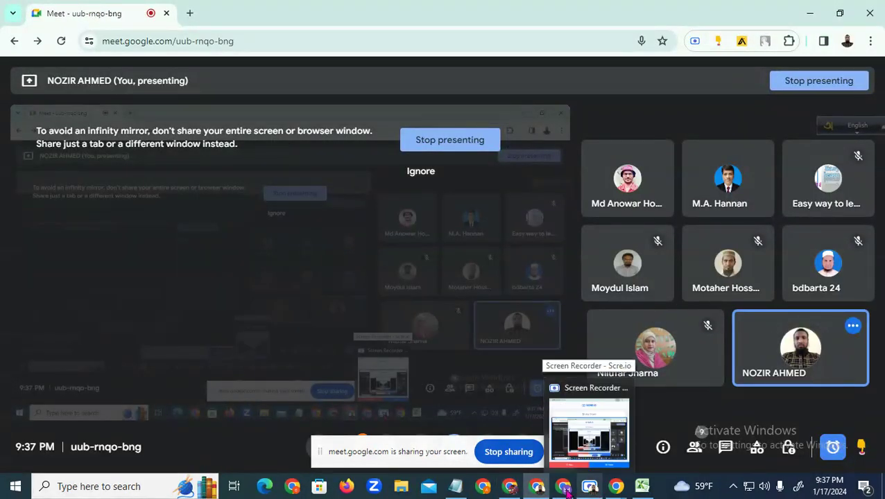
left_click(510, 487)
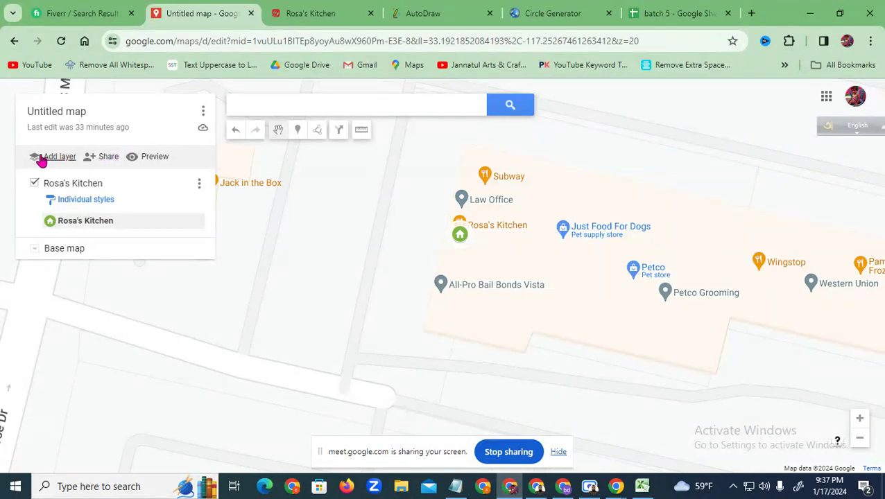
Add a new layer to the map and import the batch 5 workbook from the Desktop into it.
left_click(241, 104)
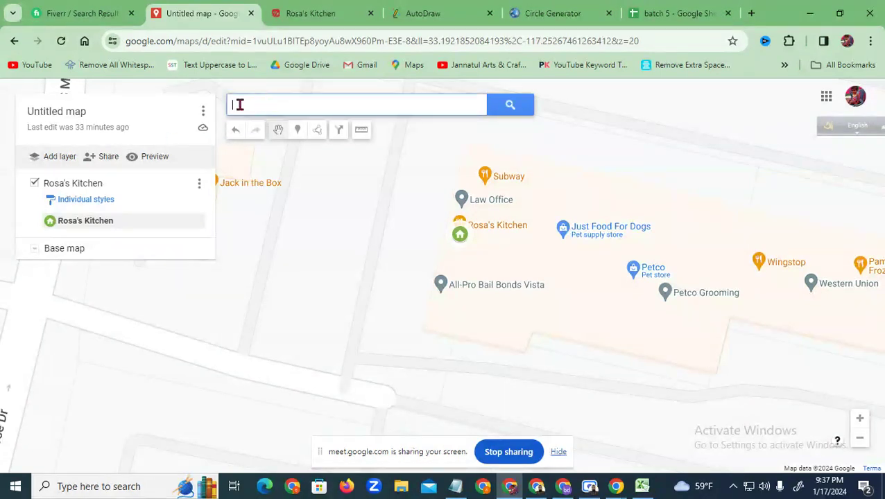
left_click(63, 159)
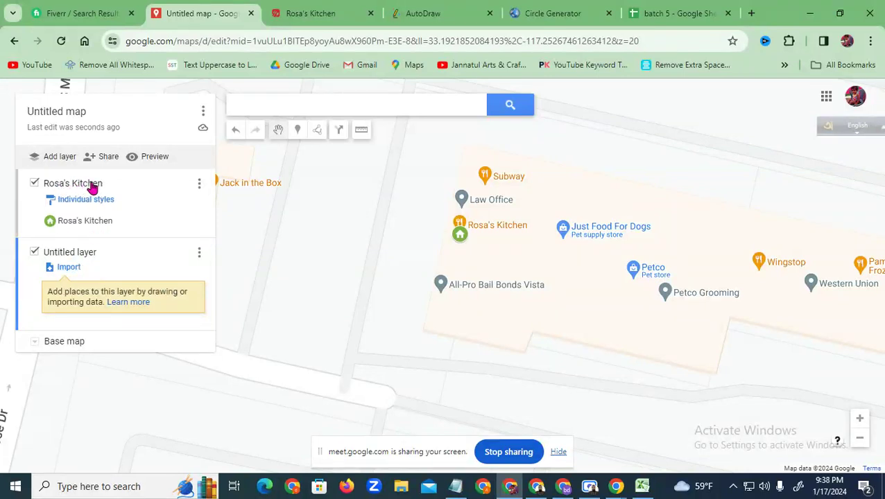
left_click(69, 271)
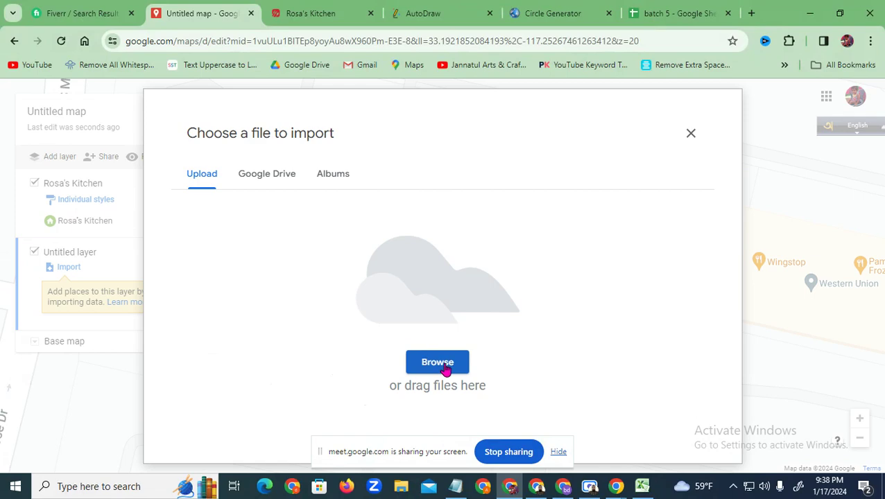
left_click(421, 368)
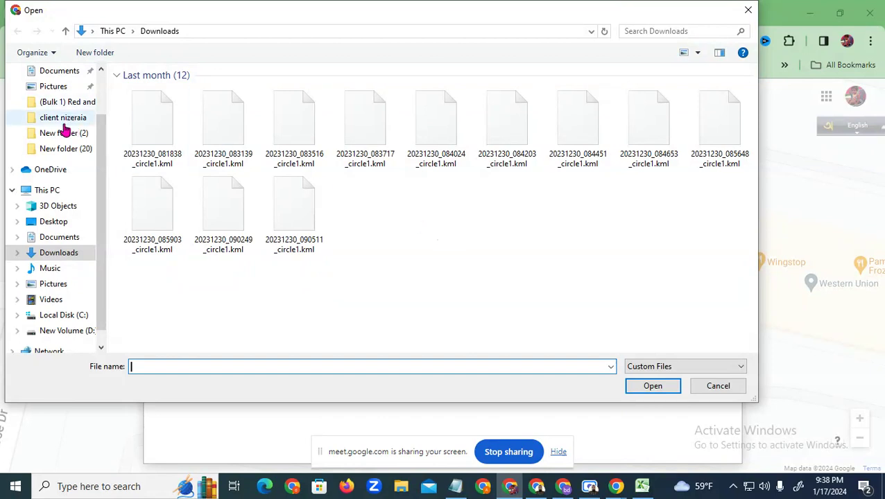
scroll(65, 131, "up", 1)
scroll(66, 131, "up", 2)
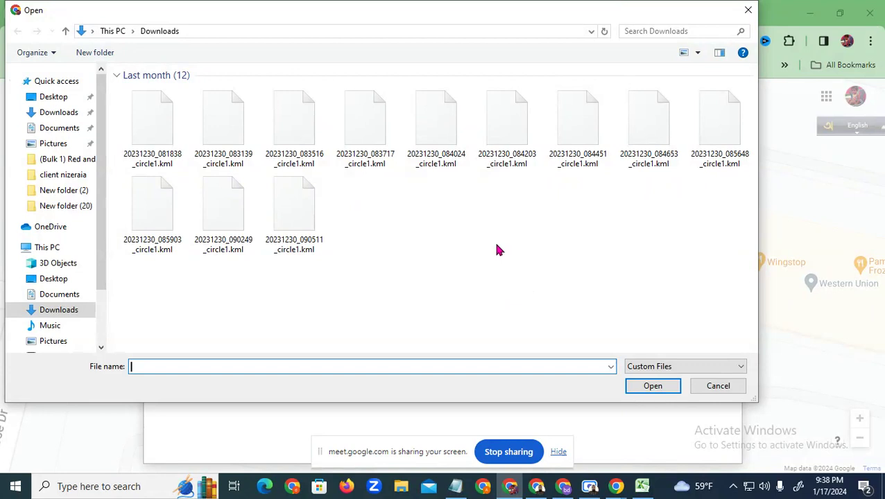
left_click(54, 97)
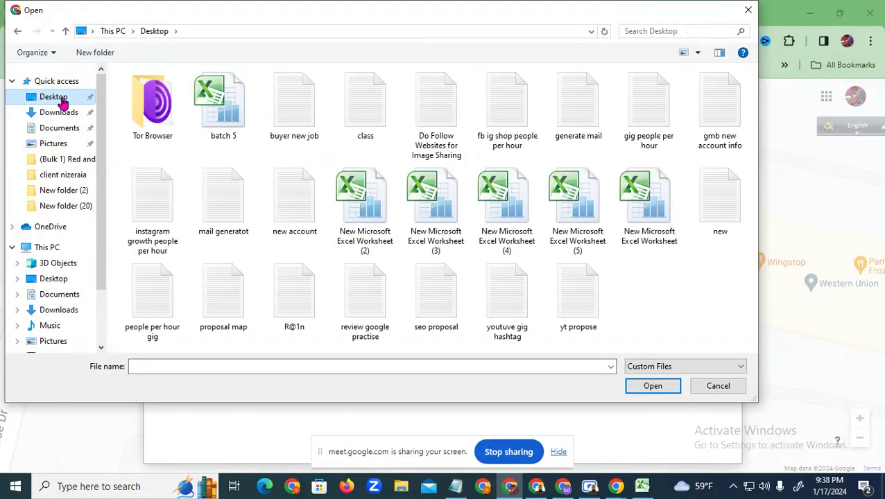
double_click(225, 104)
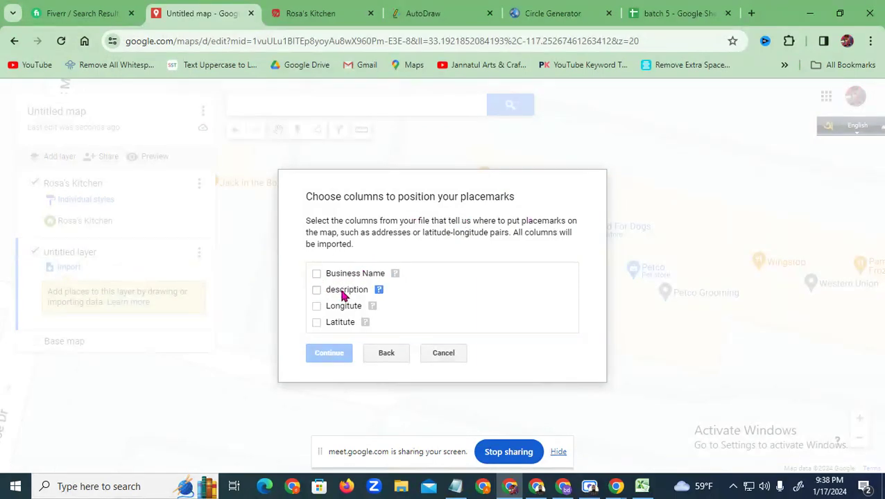
Select Business Name, description, Longitute and Latitute as the placemark position columns, reading Longitute as Latitude,Longitude pairs.
left_click(317, 275)
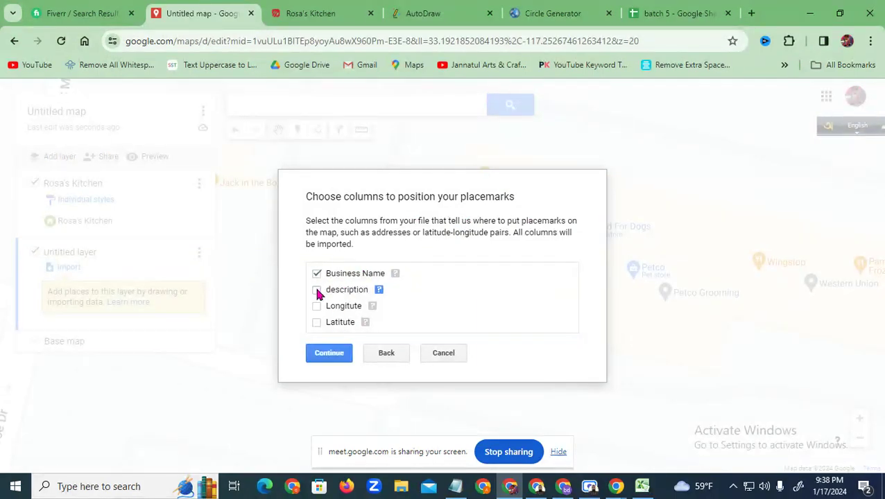
left_click(317, 307)
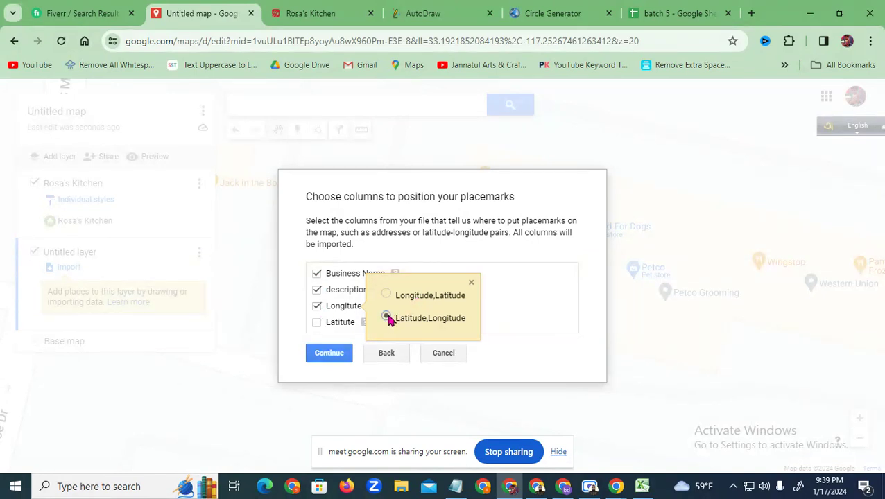
left_click(317, 323)
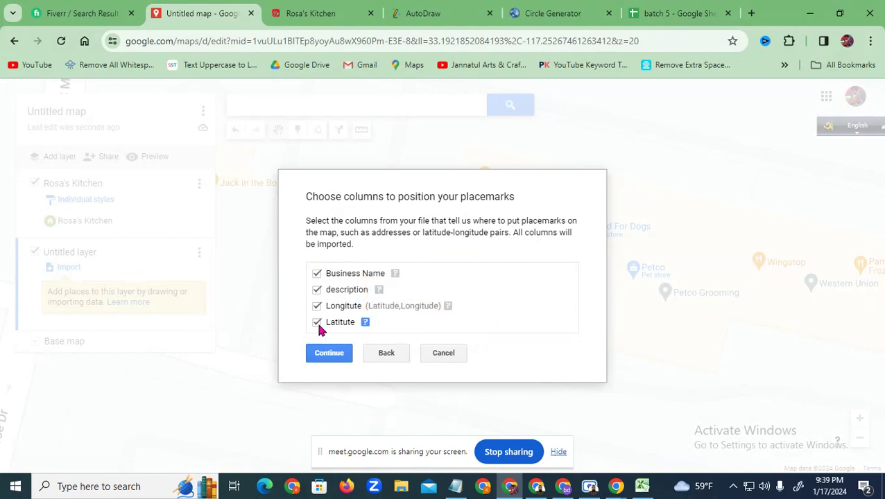
left_click(318, 325)
left_click(317, 308)
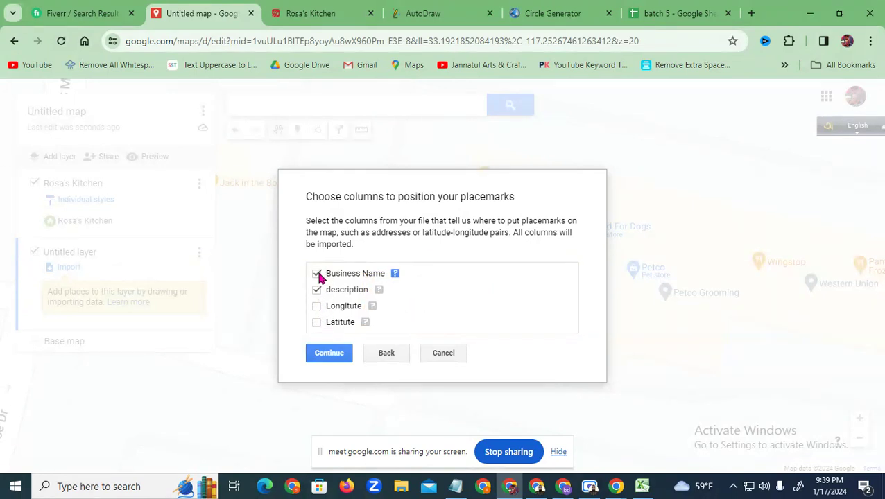
left_click(317, 308)
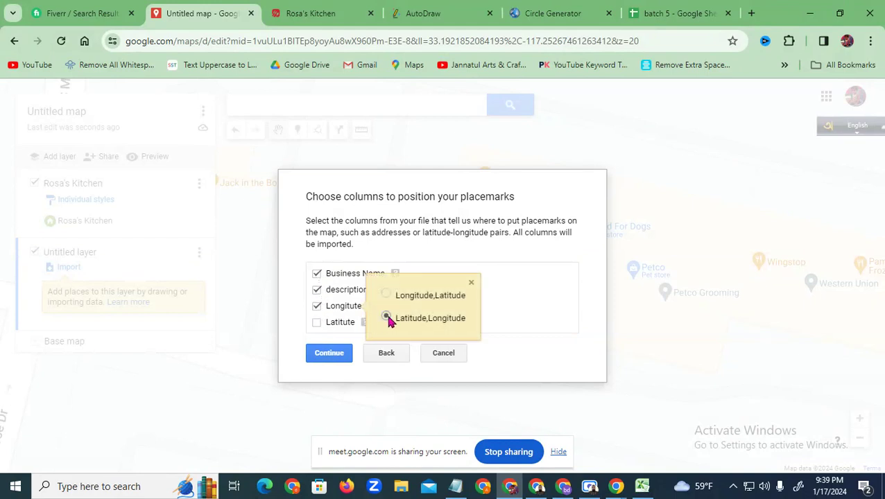
left_click(317, 323)
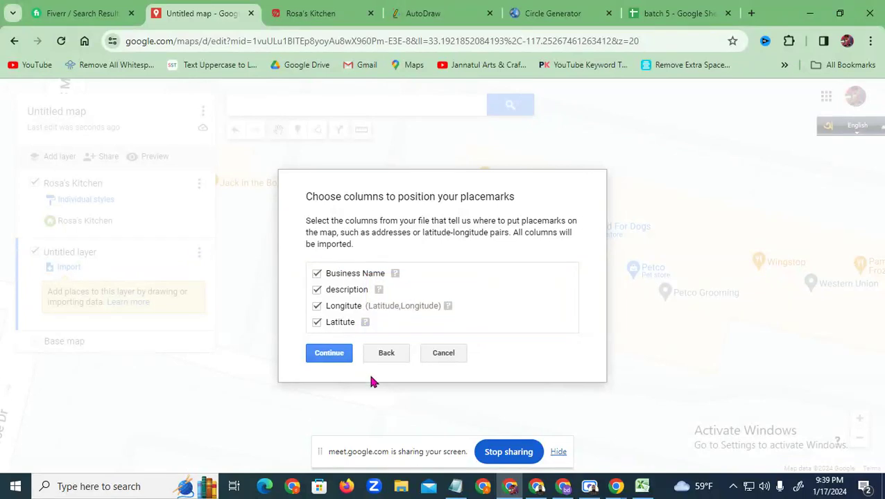
Accept the position columns, use Business Name as the marker title, and finish the import.
left_click(329, 354)
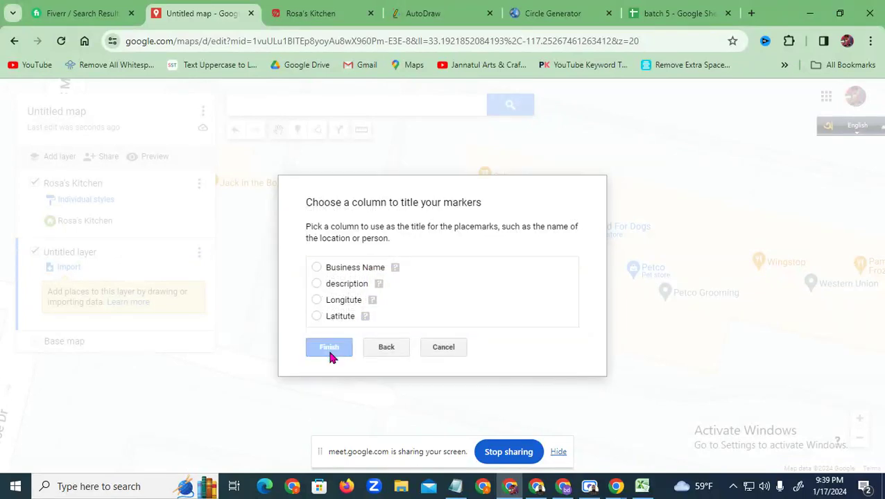
left_click(317, 268)
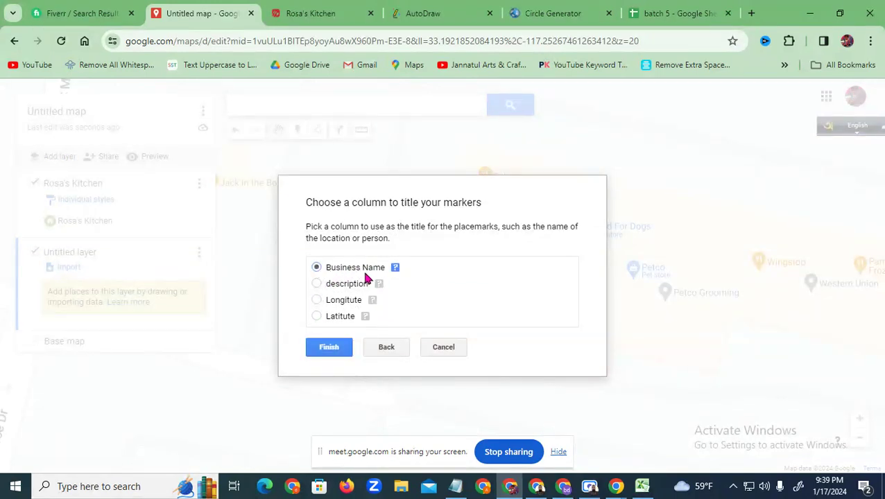
left_click(329, 348)
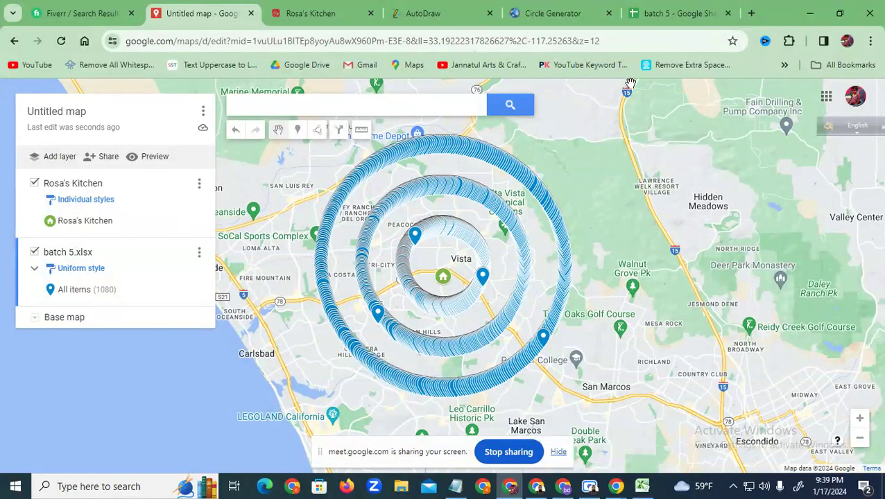
Check the radius value in the Circle Generator and compare it with the imported marker rings on the map.
left_click(565, 7)
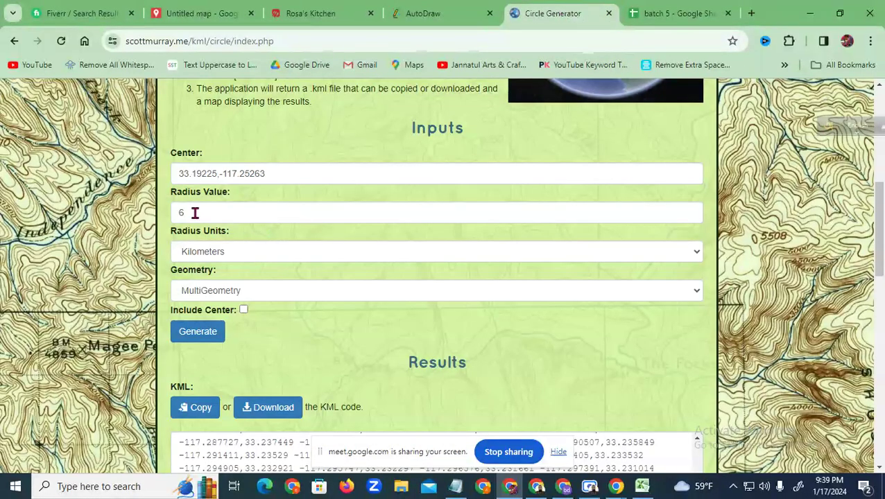
left_click_drag(194, 211, 177, 212)
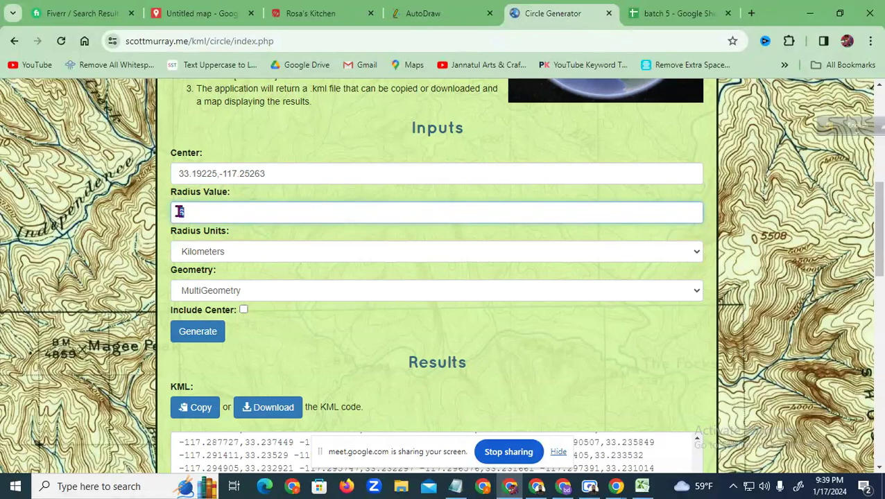
left_click(198, 13)
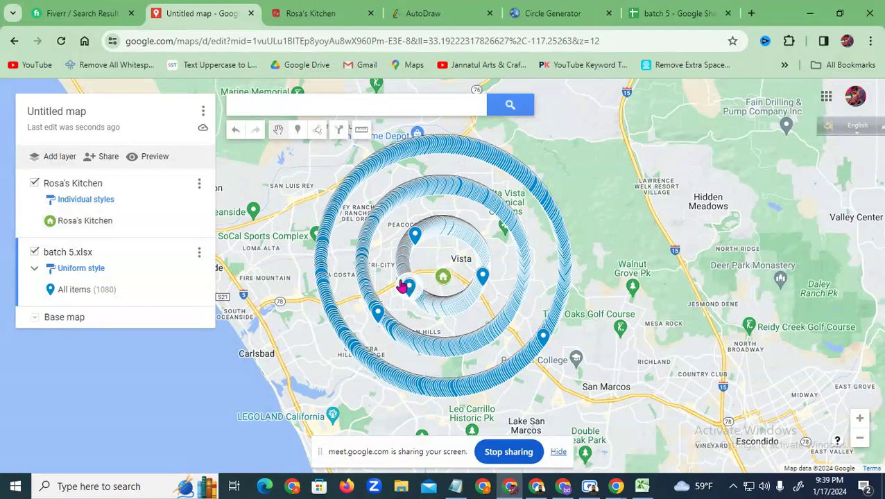
mouse_move(402, 286)
left_mouse_down()
mouse_move(324, 298)
mouse_move(326, 253)
left_mouse_up()
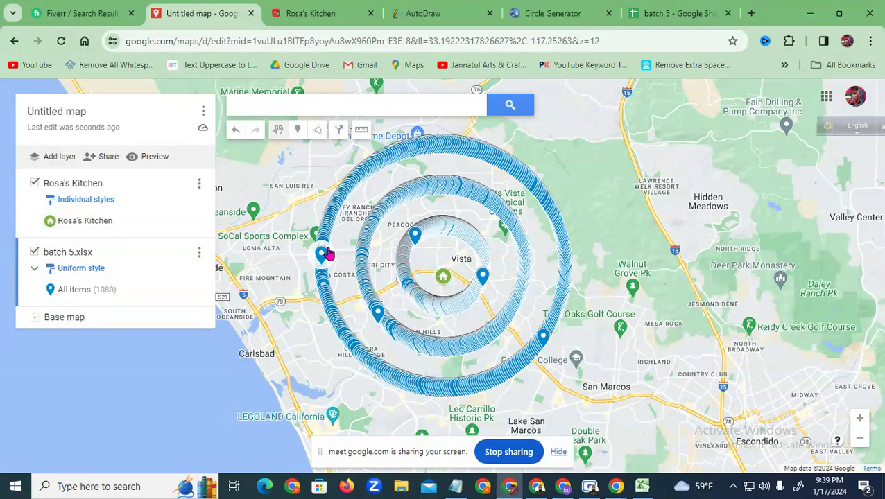
left_click(537, 486)
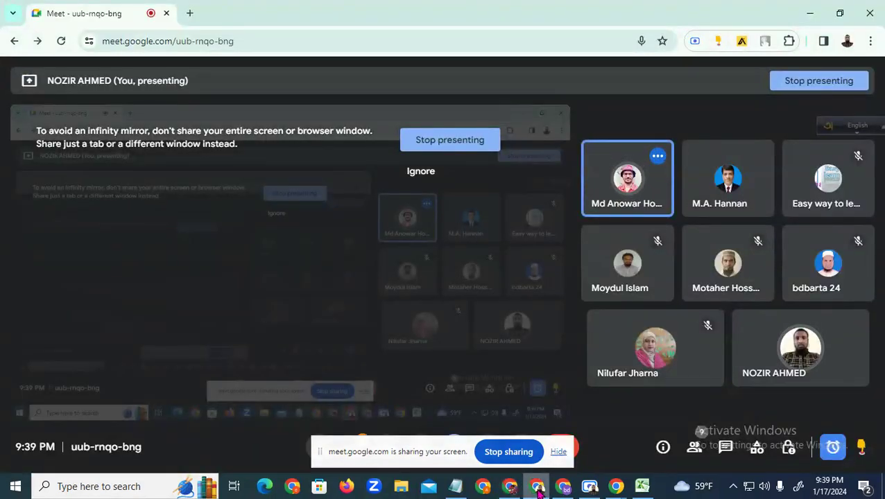
left_click(537, 488)
Open one of the imported markers on the middle ring to inspect its title and business description.
mouse_move(405, 204)
left_mouse_down()
mouse_move(369, 251)
mouse_move(369, 289)
left_mouse_up()
scroll(429, 279, "up", 2)
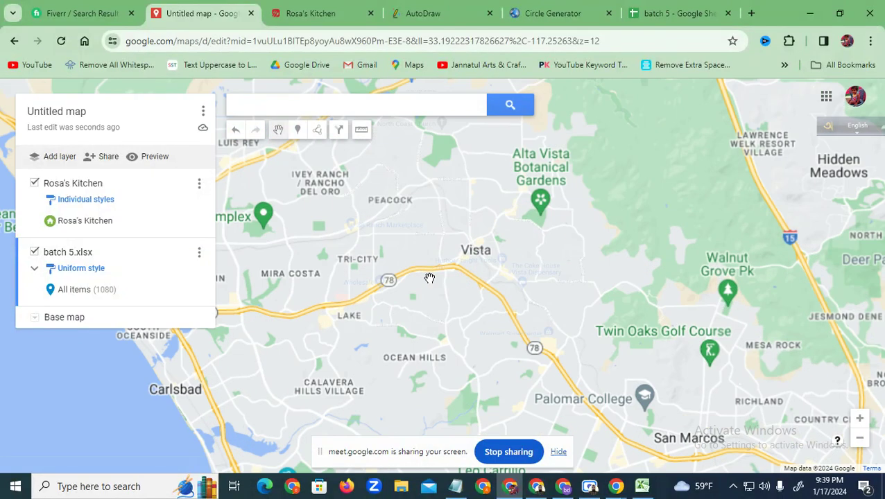
scroll(440, 240, "up", 3)
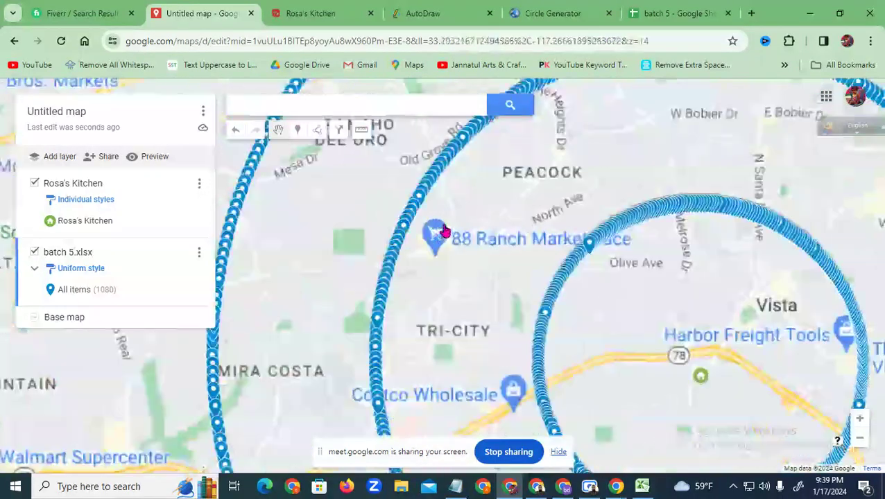
scroll(457, 246, "up", 2)
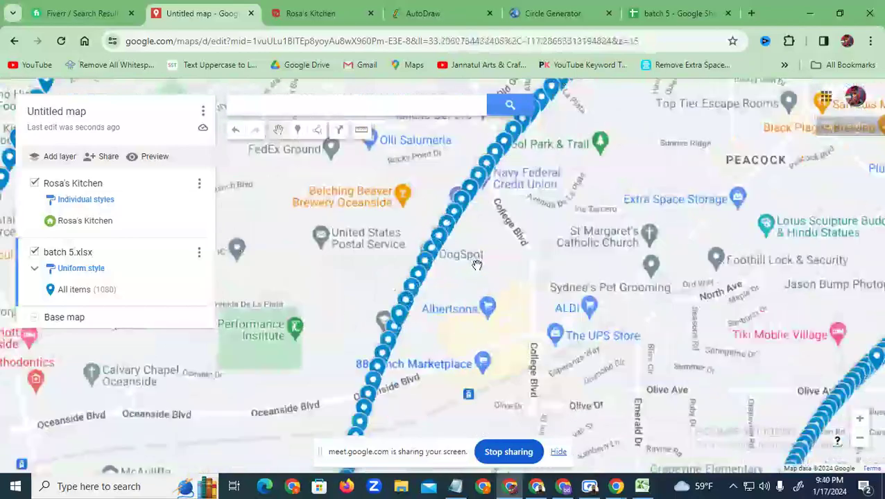
scroll(416, 239, "down", 2)
left_click(414, 239)
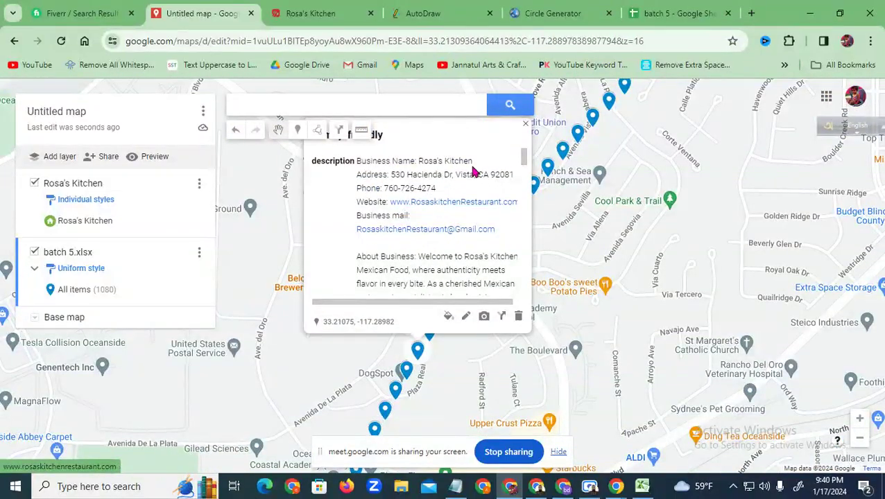
Read through the open marker's description down to its coordinates, close it, and view all three marker rings around Rosa's Kitchen.
left_click_drag(353, 216, 509, 356)
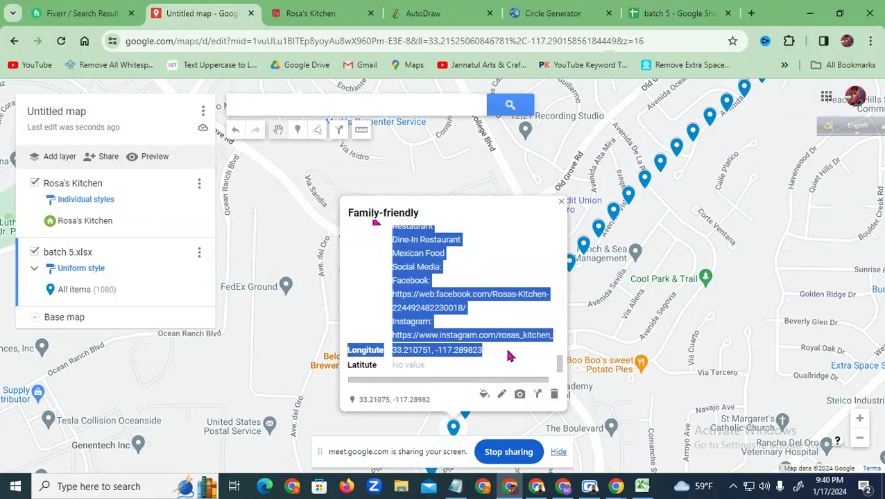
left_click(561, 204)
left_click_drag(563, 343, 431, 263)
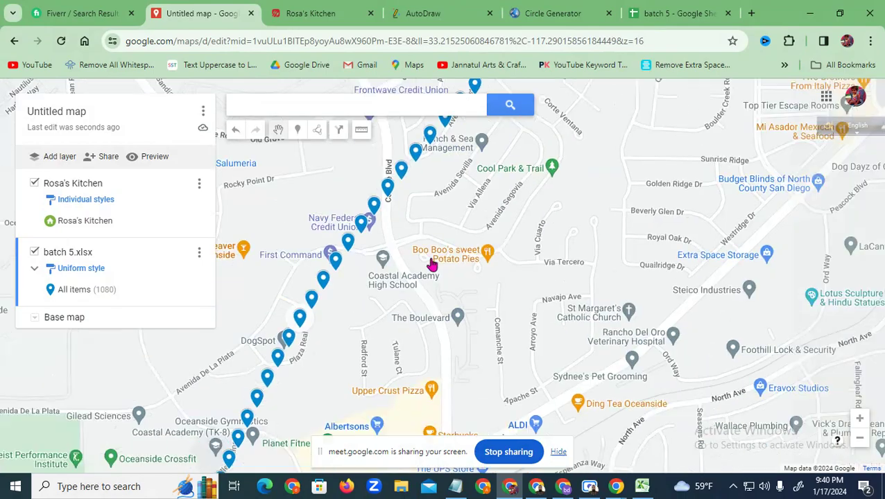
scroll(381, 271, "down", 2)
scroll(432, 279, "down", 4)
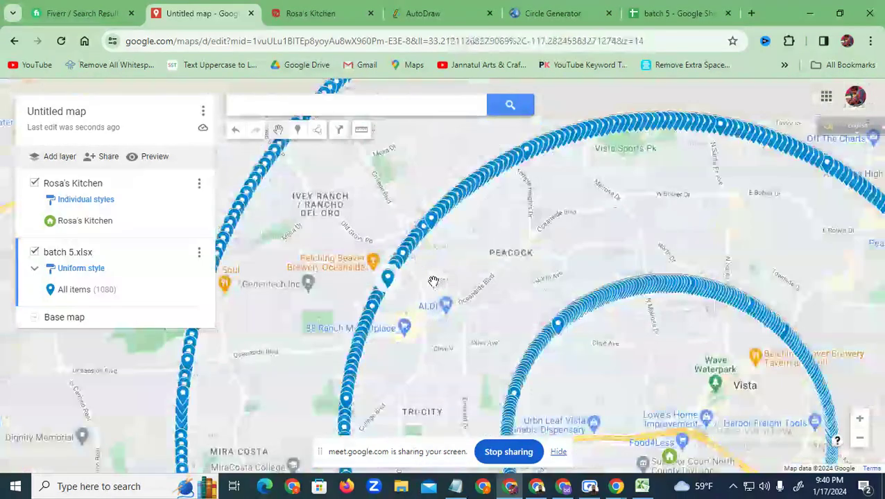
left_click_drag(433, 281, 409, 251)
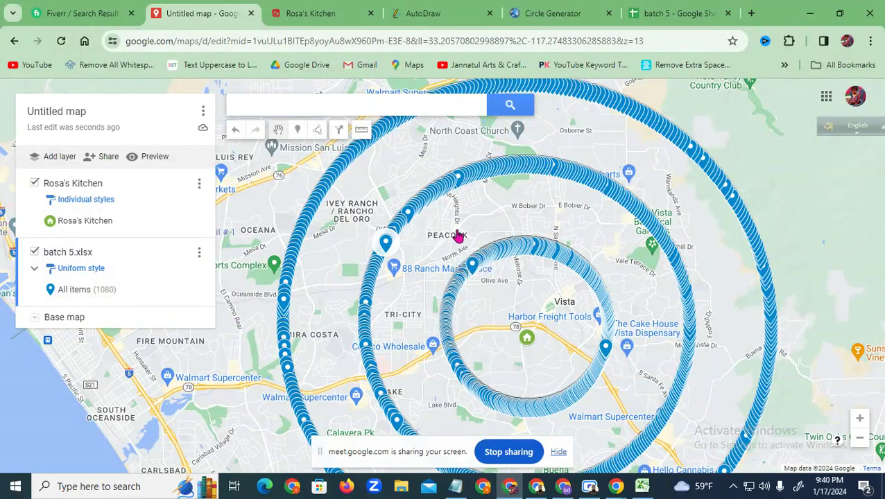
scroll(457, 236, "down", 2)
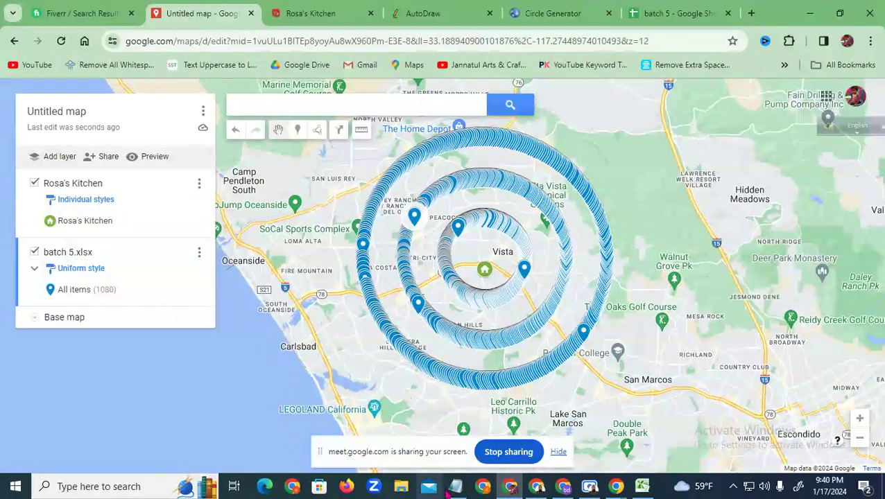
Switch to the Notepad notes and review the keyword list from "Rosa's Kitchen Mexican Food" to "Mexican Food".
mouse_move(510, 489)
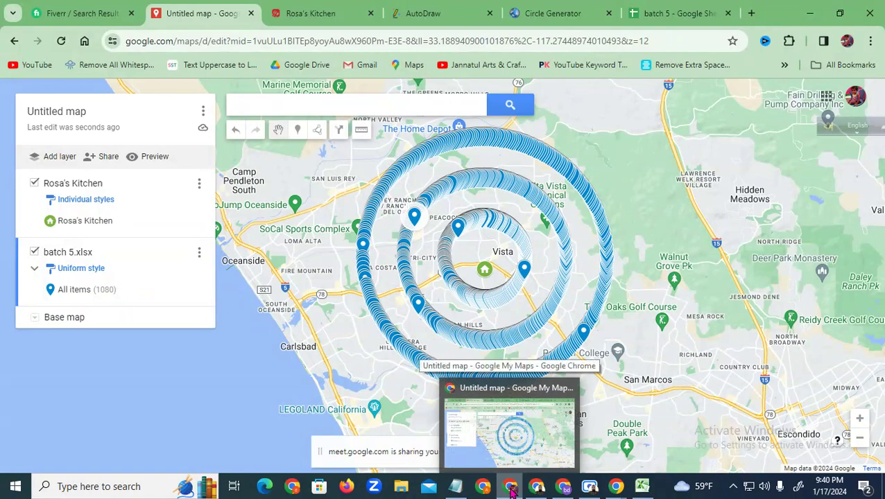
left_click(455, 486)
scroll(548, 258, "down", 7)
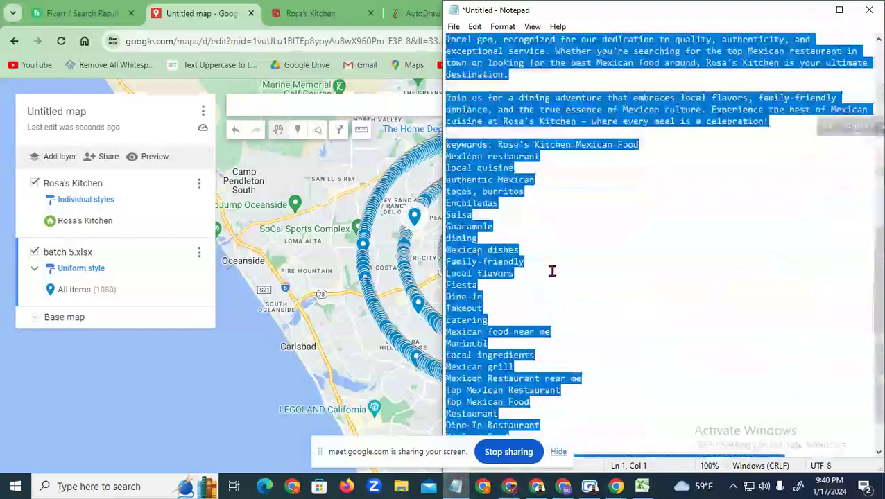
left_click(522, 176)
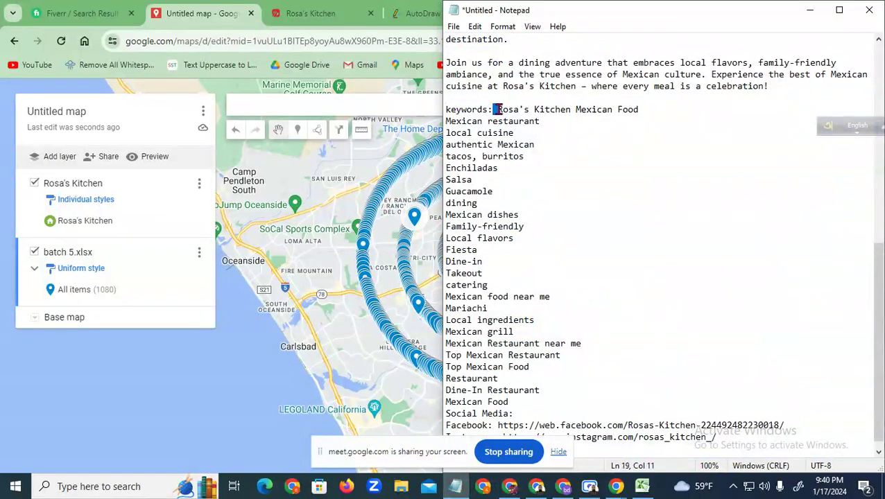
left_click_drag(492, 109, 567, 406)
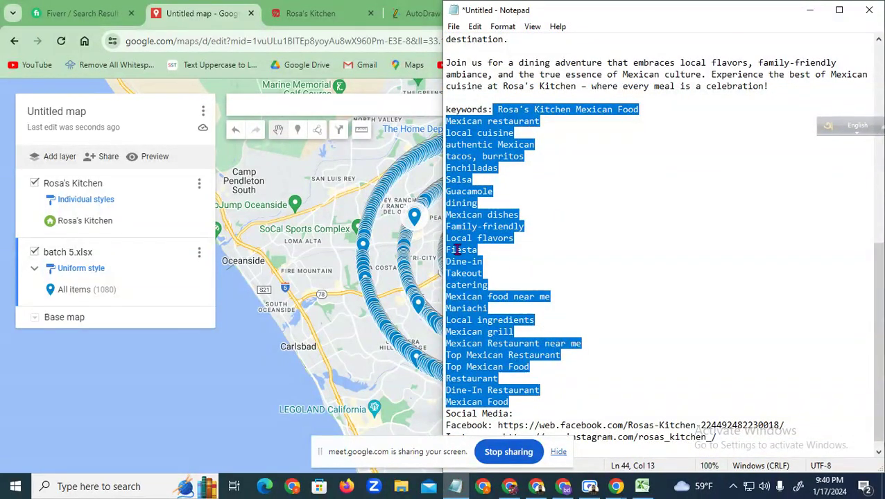
left_click(809, 10)
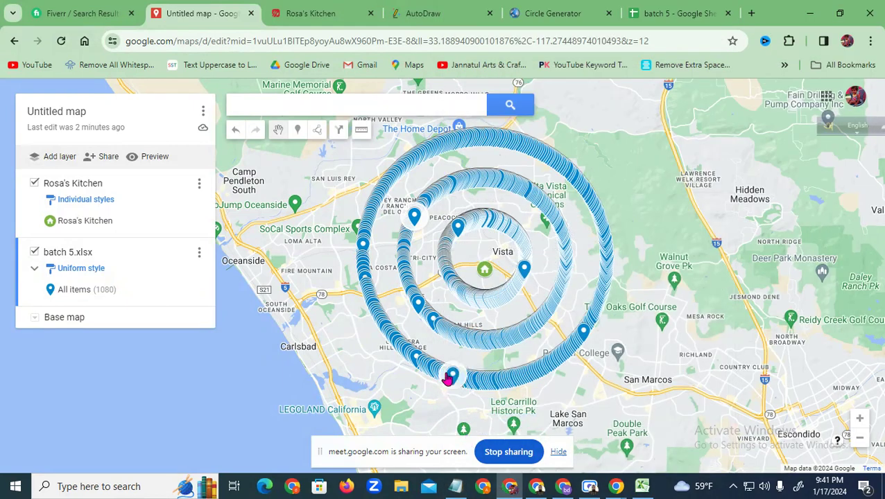
Open two markers on the inner ring of the map and inspect the title of each.
mouse_move(463, 491)
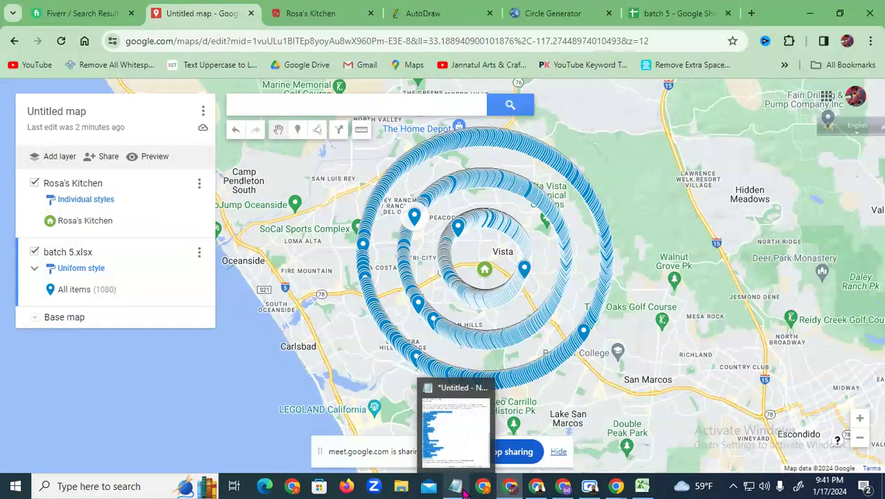
left_click(526, 273)
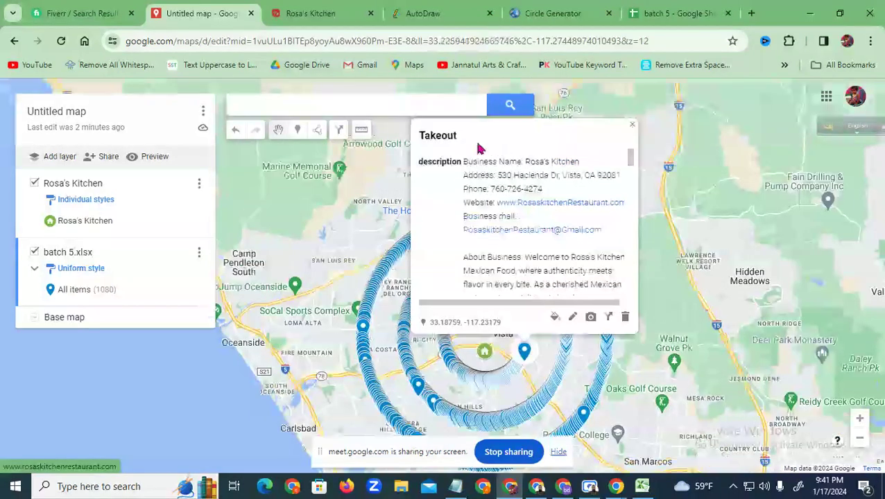
left_click_drag(420, 136, 461, 139)
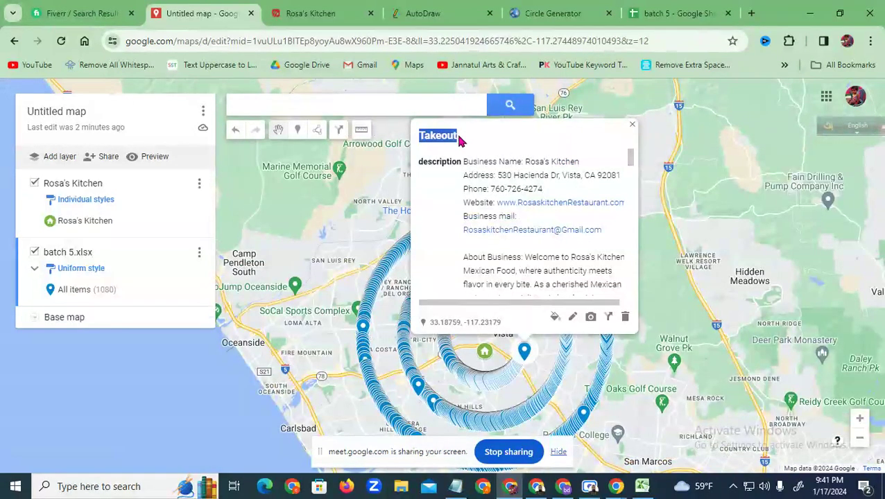
left_click(490, 385)
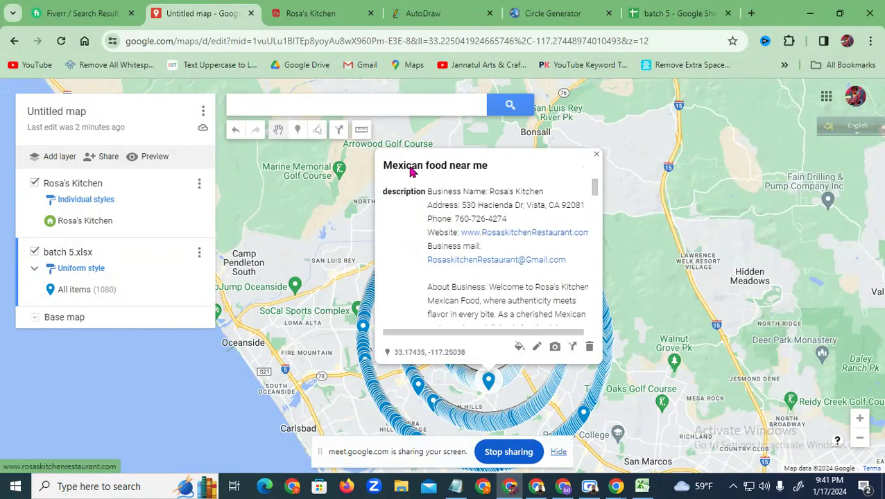
left_click_drag(385, 165, 490, 170)
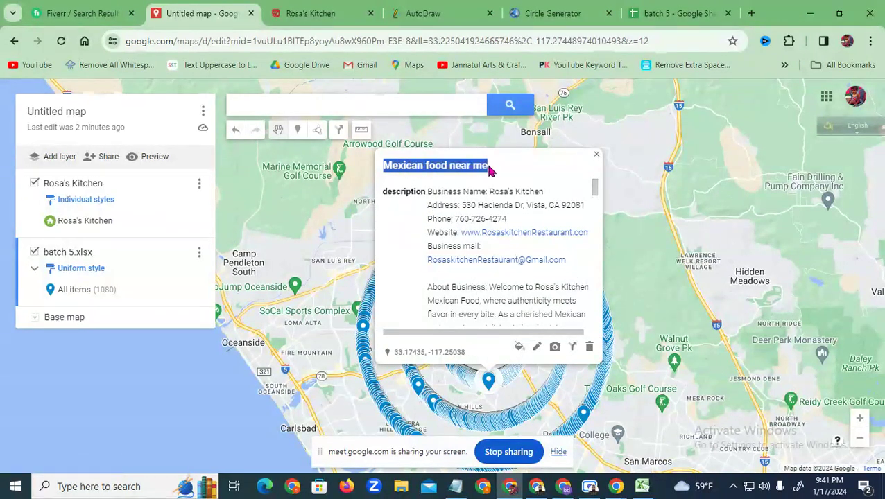
Place the Notepad window beside the open marker and highlight its title, "Mexican food near me", in the keyword list.
left_click(455, 486)
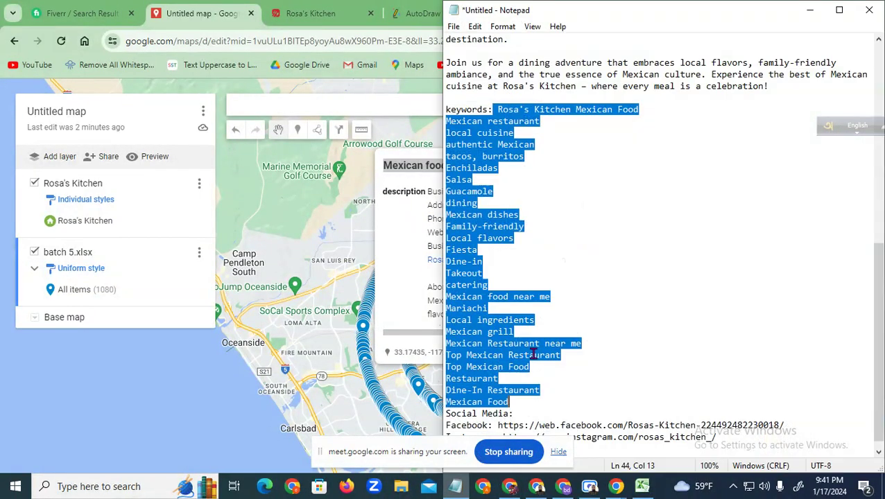
left_click_drag(575, 17, 667, 18)
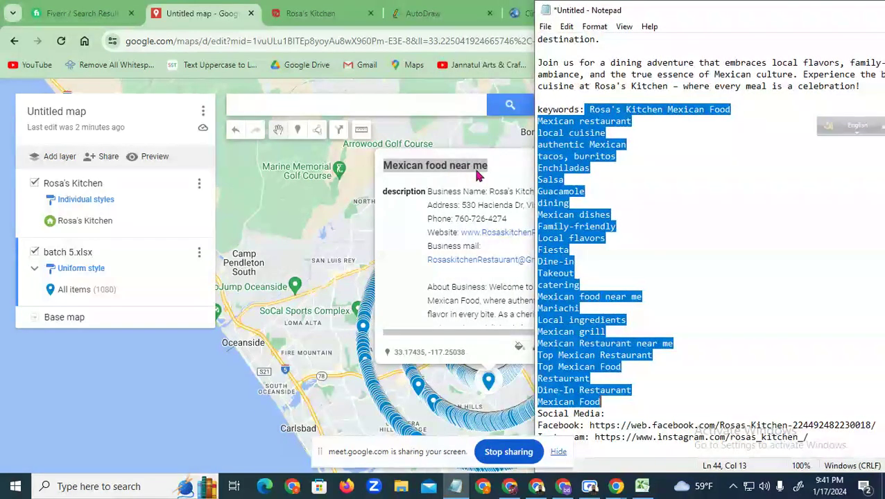
left_click(614, 150)
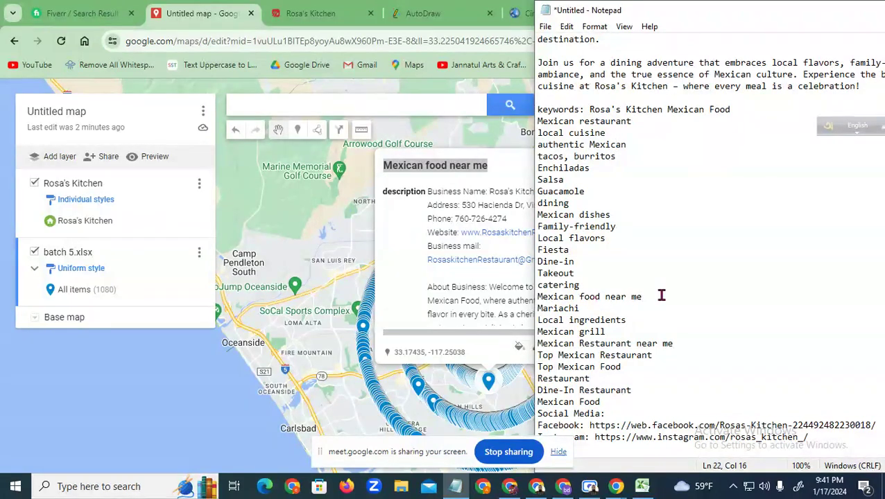
left_click_drag(660, 296, 538, 296)
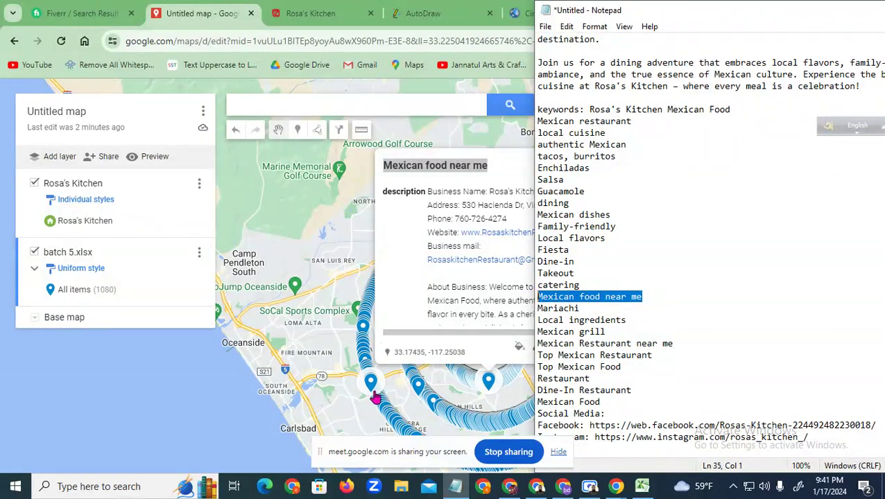
Open a marker on the outer ring and highlight its title, "Dine-in", in the Notepad keyword list.
left_click(370, 384)
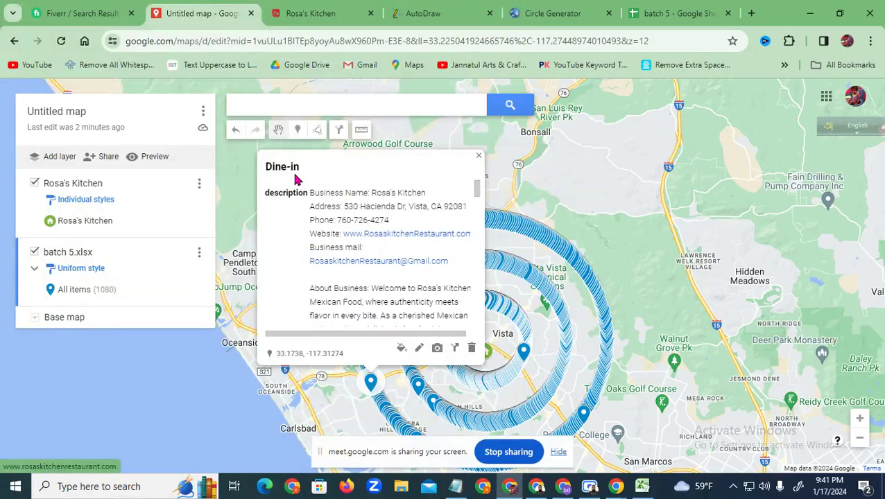
left_click_drag(306, 167, 268, 175)
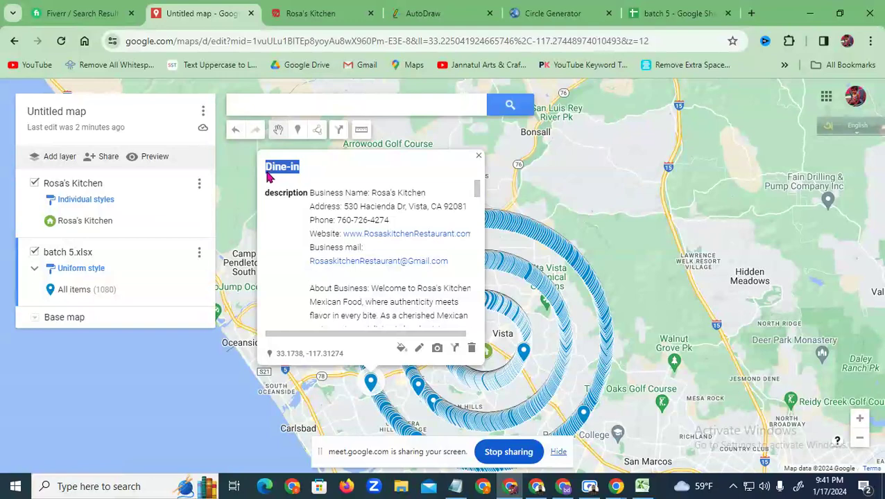
left_click(455, 487)
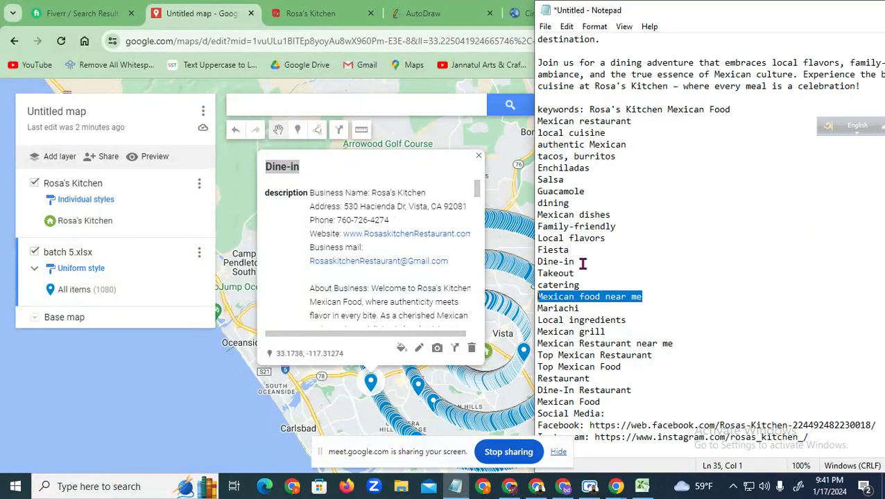
left_click_drag(582, 264, 538, 262)
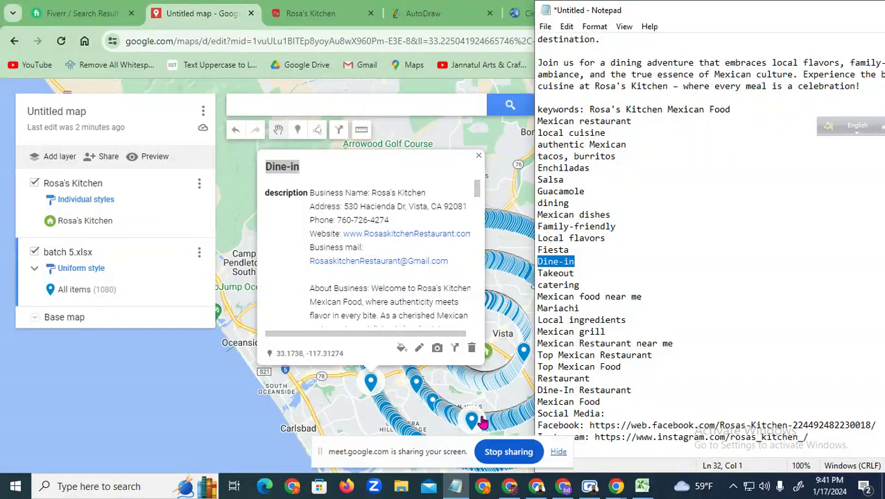
Open a marker on the middle ring and compare its title with the "Mexican restaurant" entry in the Notepad keyword list.
left_click(480, 420)
left_click_drag(459, 205, 368, 210)
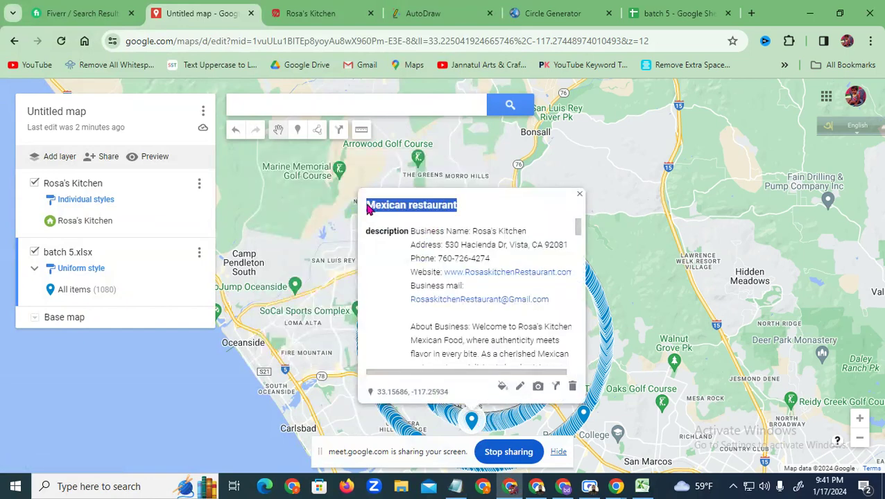
left_click(456, 487)
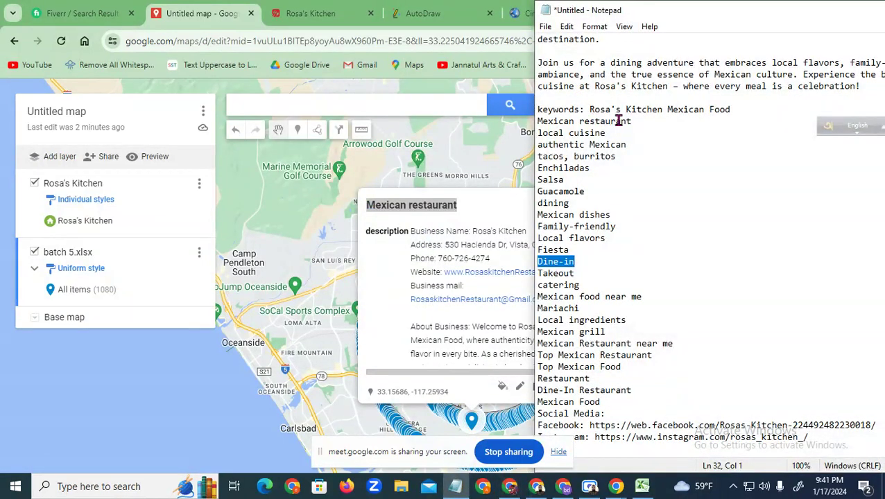
left_click_drag(631, 121, 551, 123)
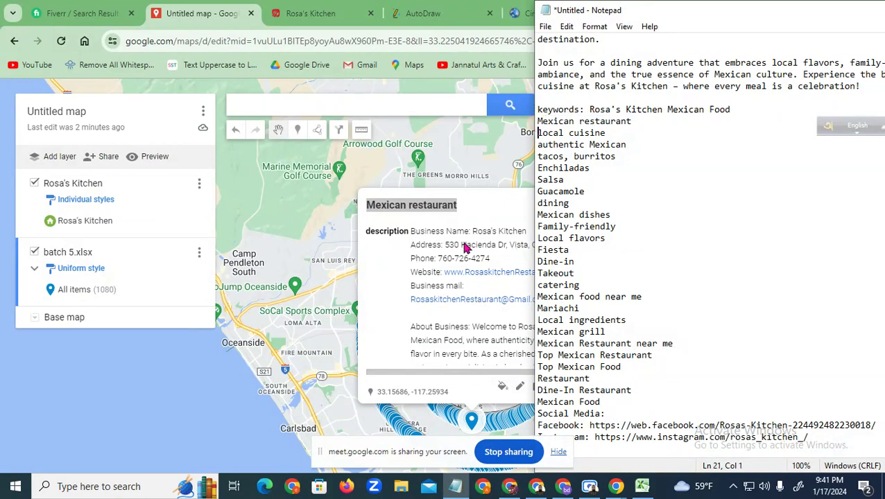
left_click(482, 210)
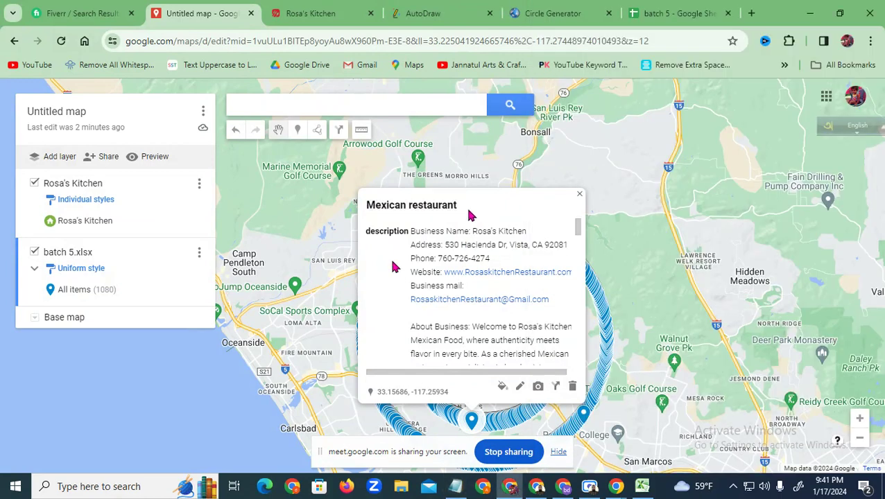
Close the marker details and set the batch 5.xlsx layer's labels to Business Name.
left_click(580, 200)
left_click_drag(495, 330, 567, 252)
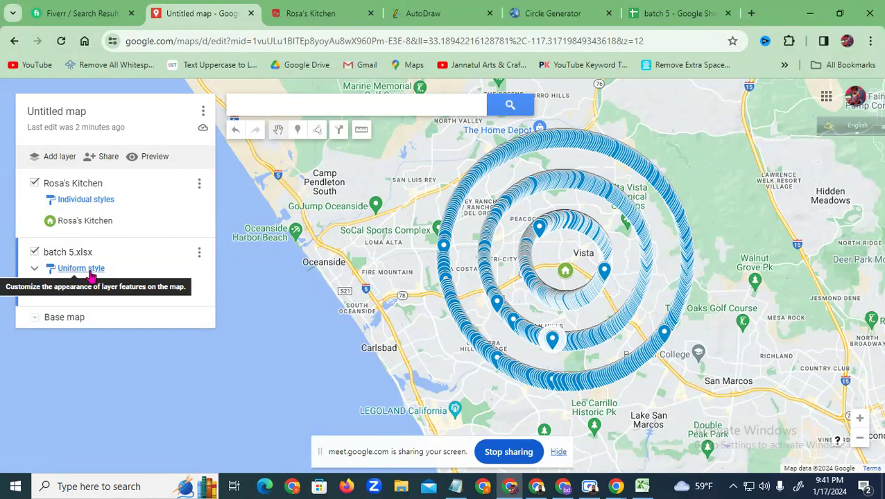
left_click(76, 270)
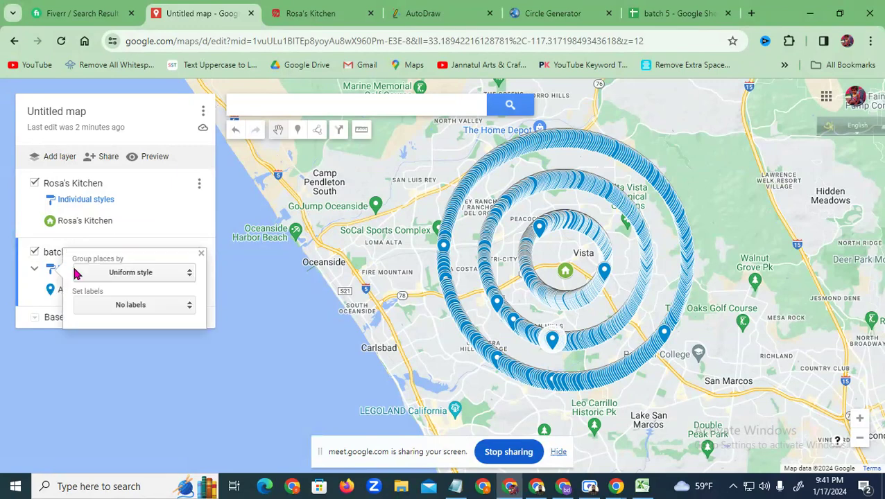
left_click(135, 309)
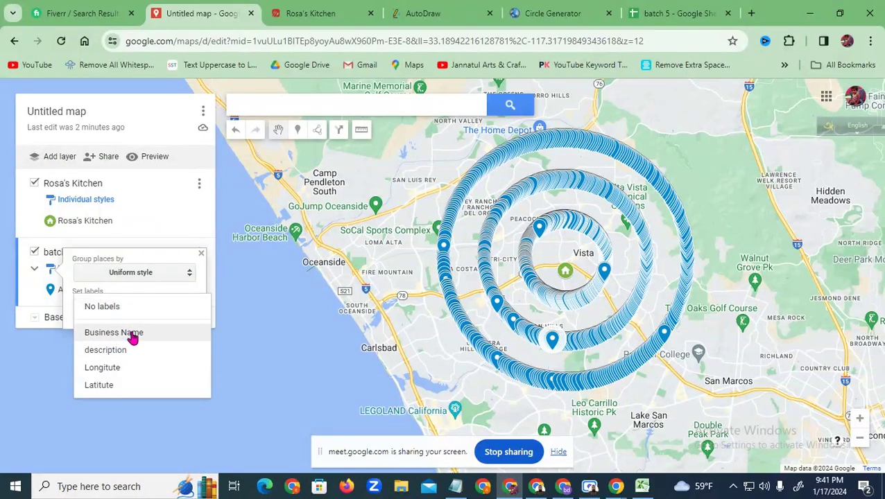
left_click(131, 335)
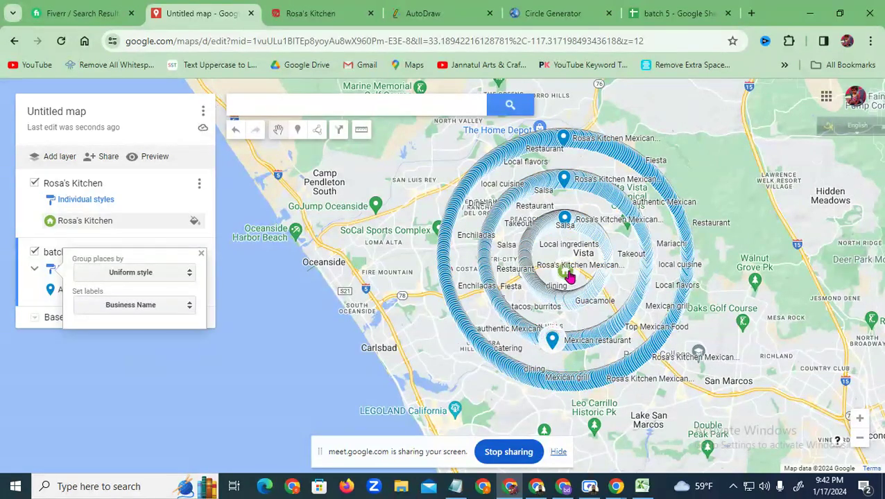
Group the batch 5.xlsx layer's places by the Business Name data column, using categories, and close the style settings.
left_click_drag(546, 259, 467, 279)
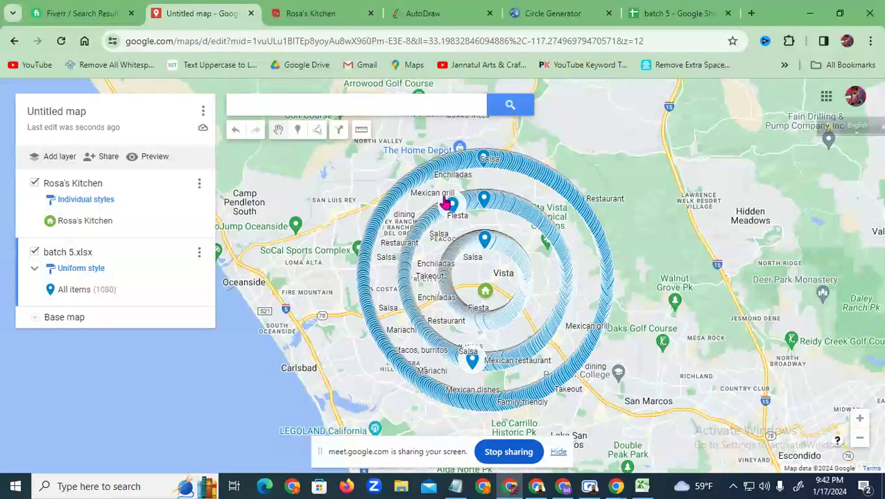
mouse_move(426, 199)
left_mouse_down()
mouse_move(512, 194)
mouse_move(587, 215)
mouse_move(494, 256)
mouse_move(543, 310)
mouse_move(520, 302)
mouse_move(430, 311)
left_mouse_up()
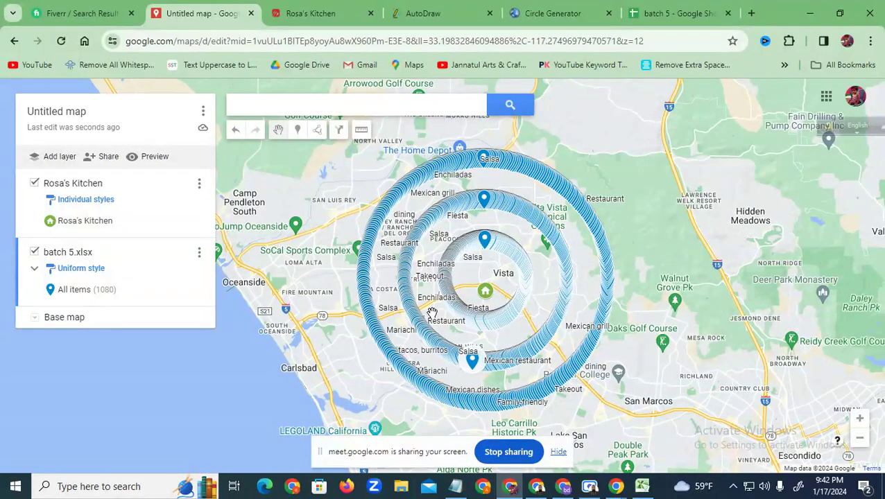
left_click(83, 271)
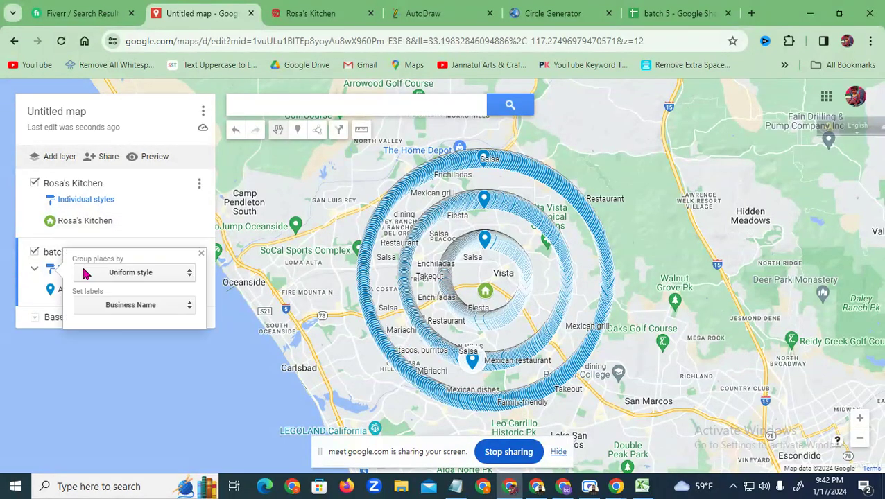
left_click(137, 306)
left_click(126, 310)
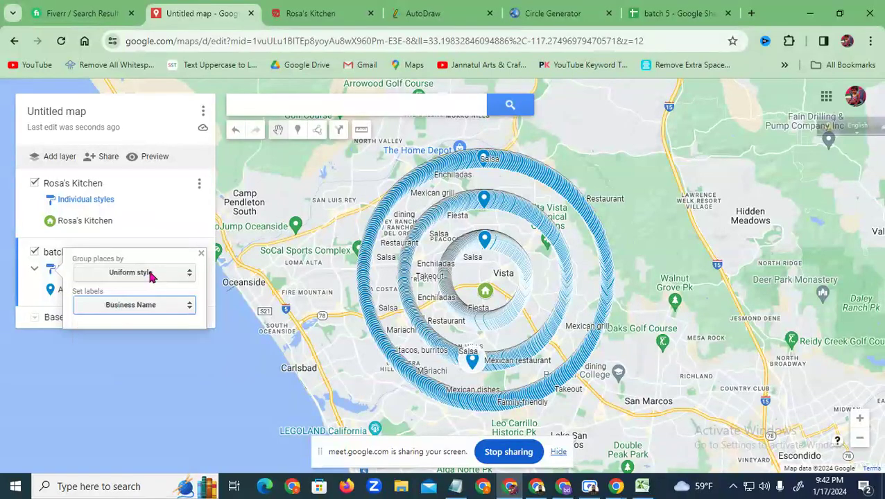
left_click(142, 278)
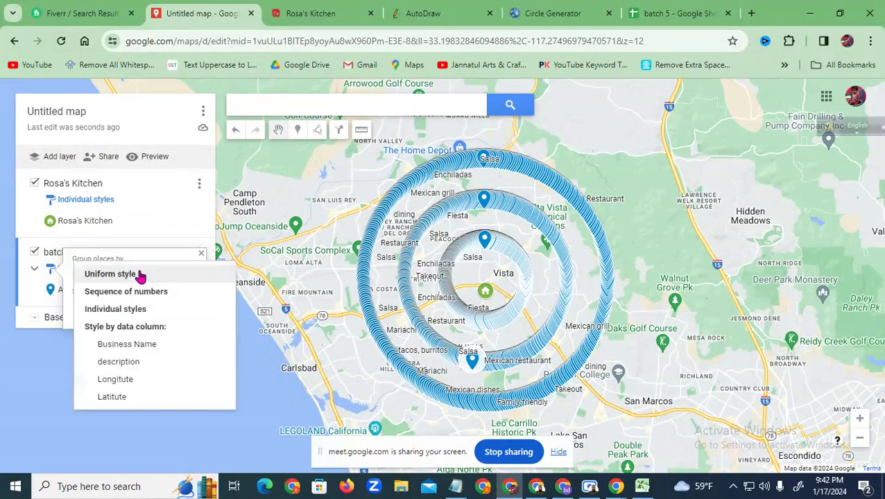
left_click(141, 351)
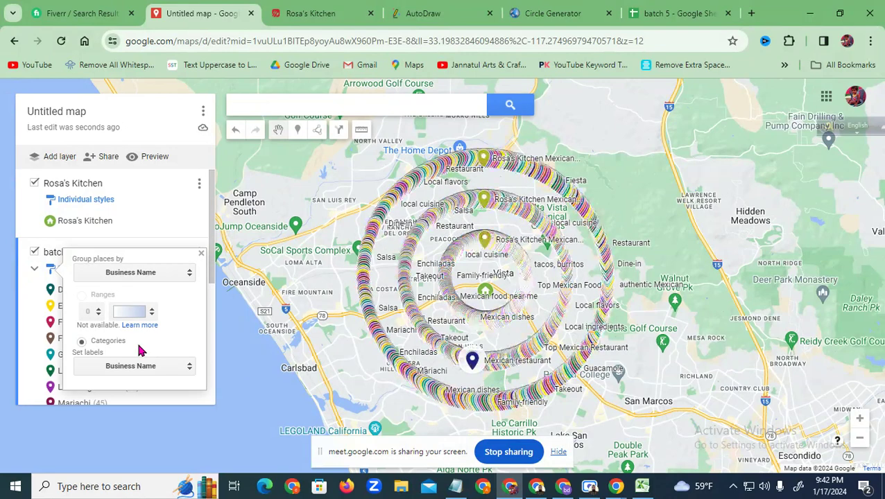
left_click(200, 257)
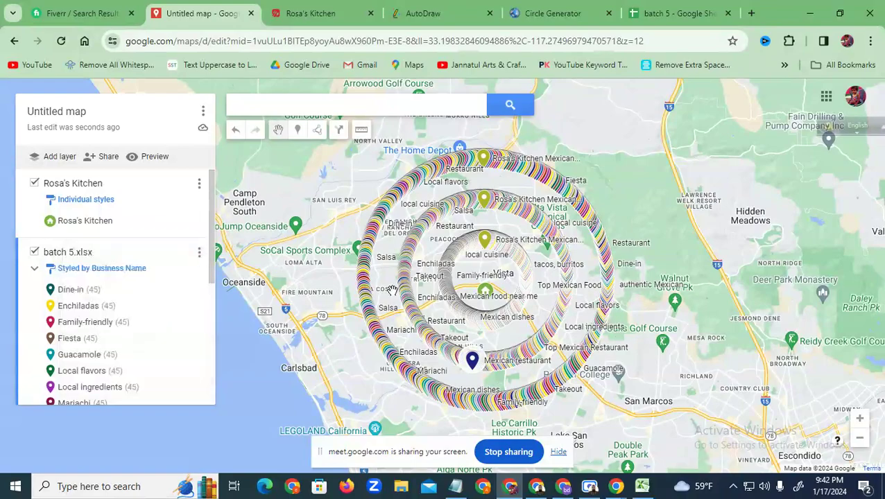
Examine the color-coded markers on the rings and highlight the Dine-in category's markers from the batch 5.xlsx legend.
scroll(472, 316, "up", 2)
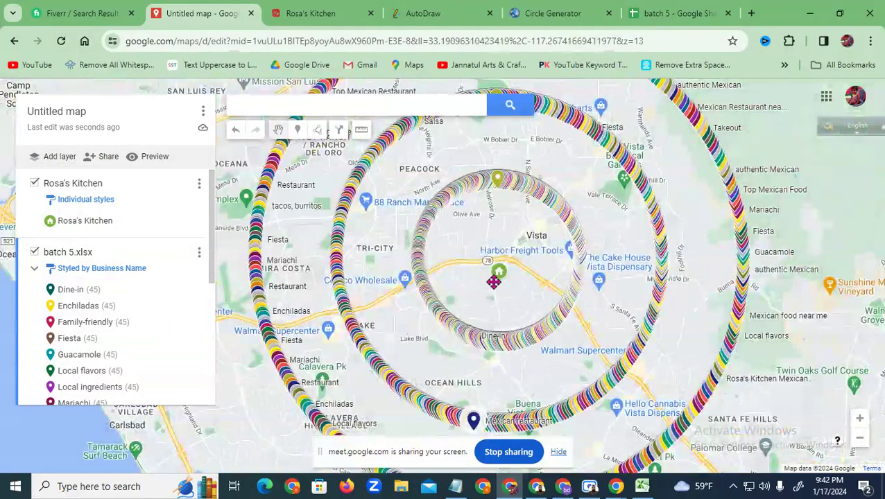
left_click_drag(471, 316, 669, 319)
scroll(418, 331, "up", 1)
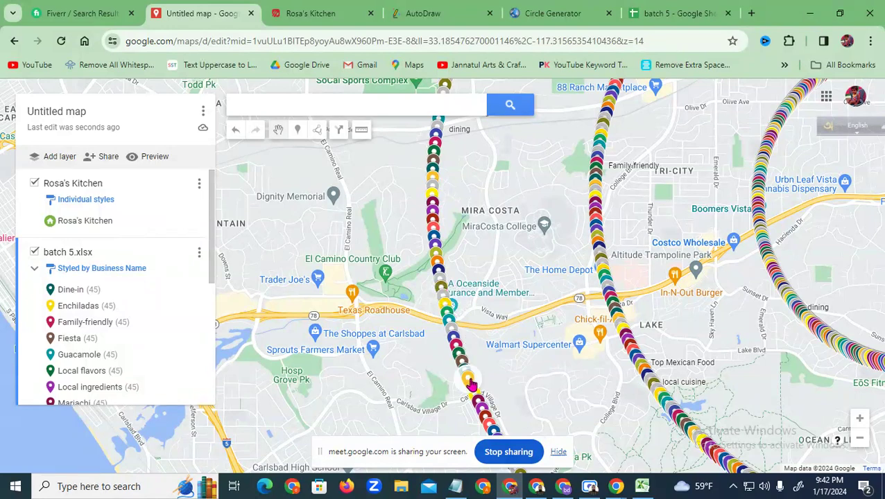
mouse_move(82, 291)
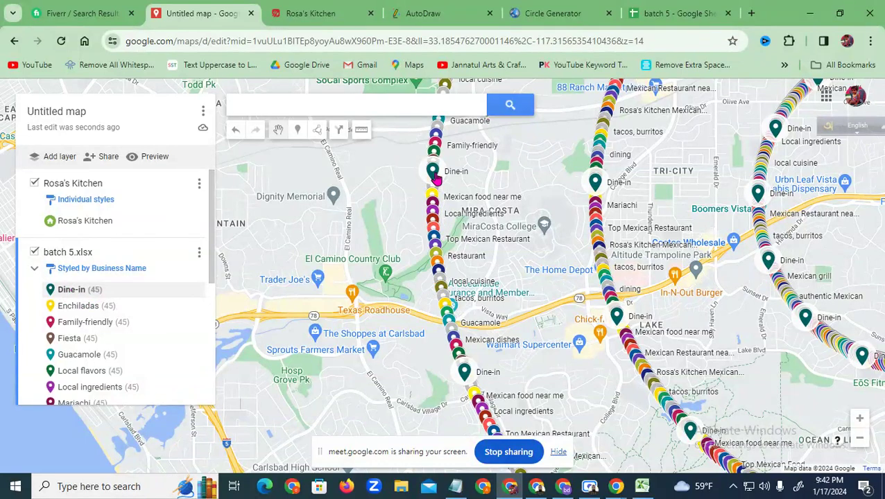
mouse_move(54, 303)
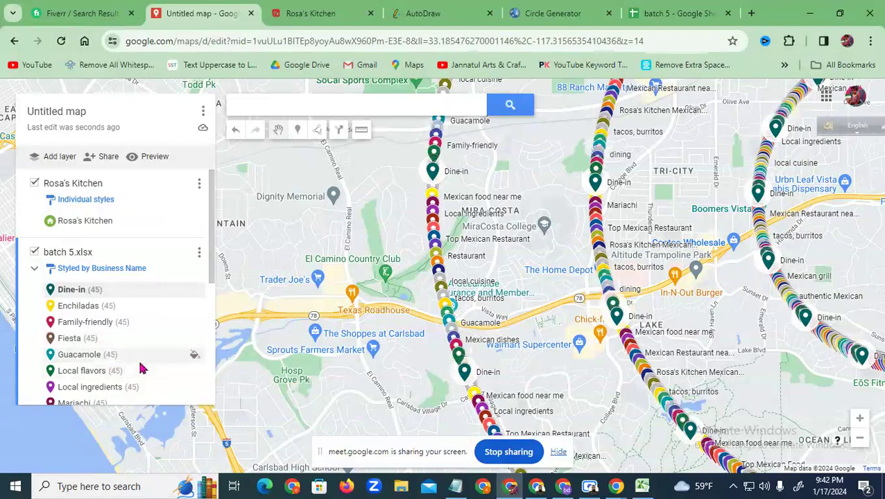
scroll(142, 367, "down", 1)
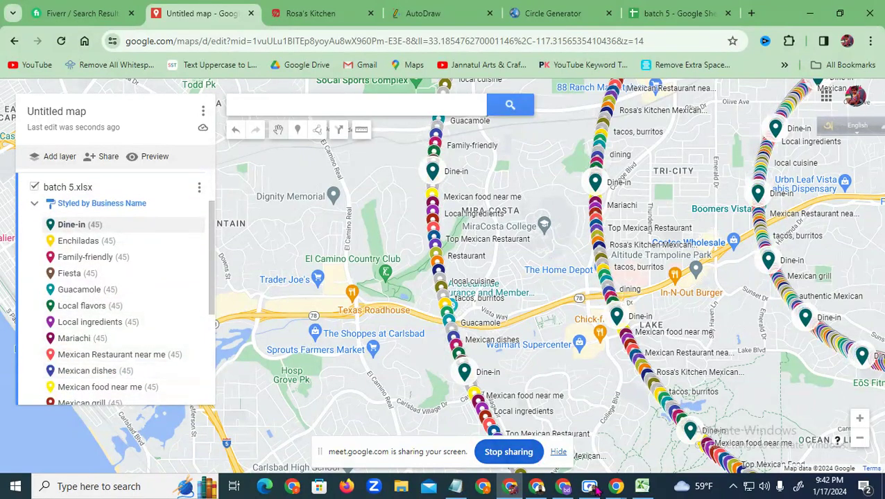
Switch to the batch 5 workbook in Excel and review the Business Name column from cell A2 downward.
left_click(642, 486)
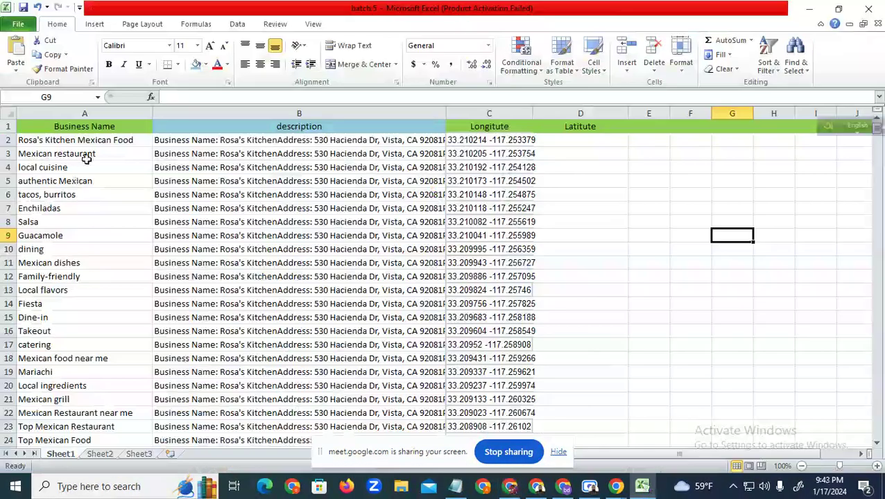
left_click(143, 163)
left_click(64, 140)
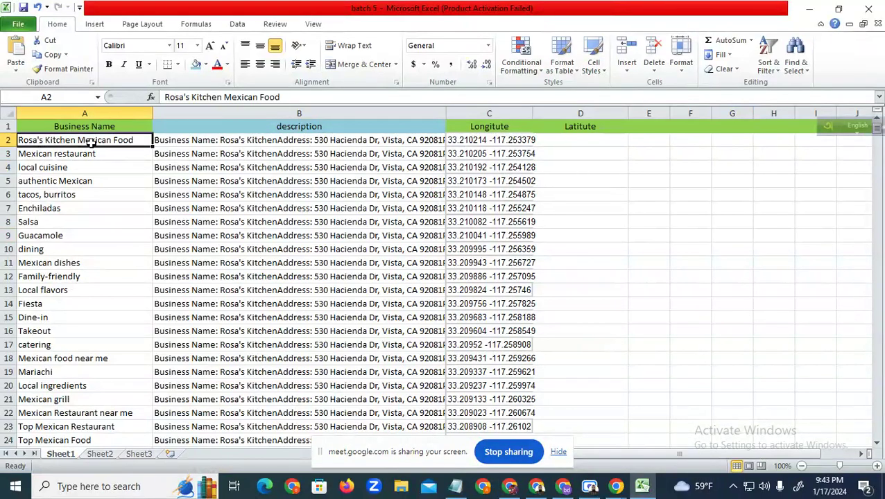
scroll(79, 375, "down", 20)
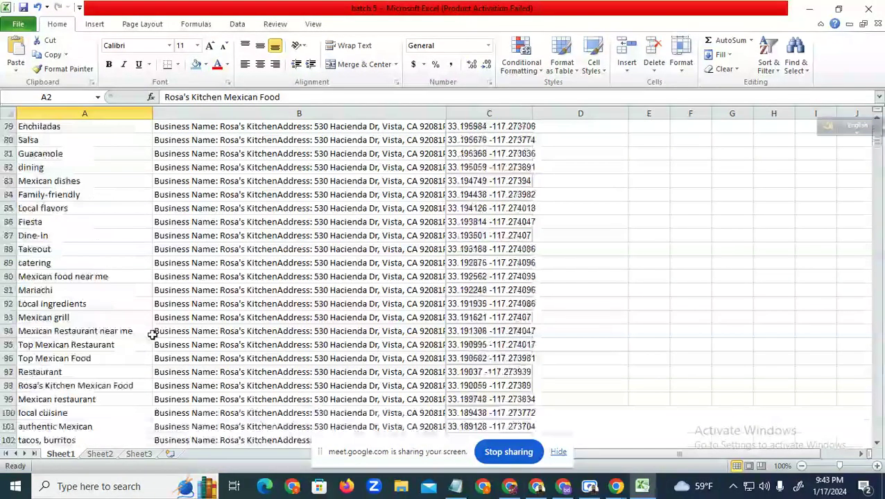
scroll(158, 343, "down", 5)
scroll(145, 305, "up", 6)
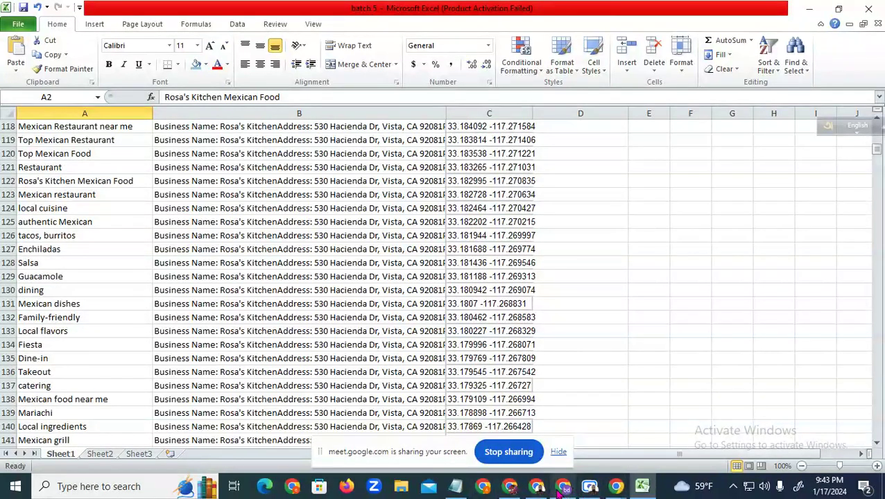
Return to My Maps in Chrome and inspect how the categorized markers are distributed around the three circles.
left_click(511, 487)
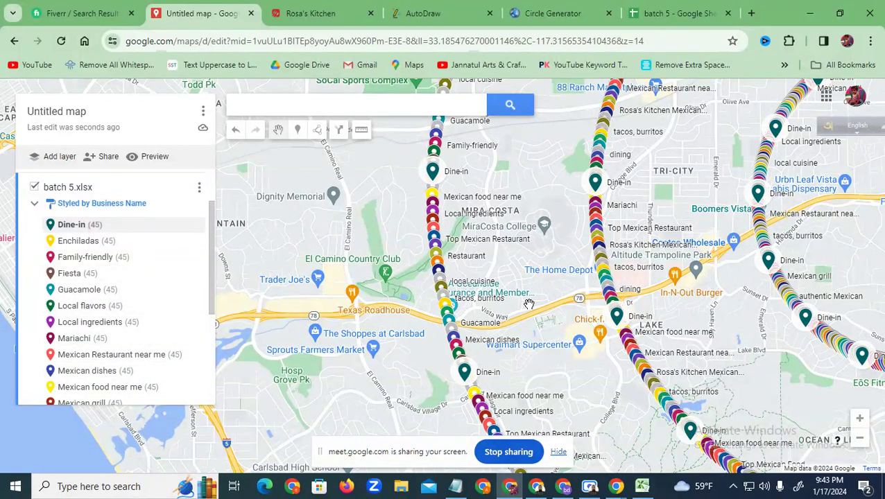
scroll(529, 306, "down", 2)
scroll(472, 317, "up", 1)
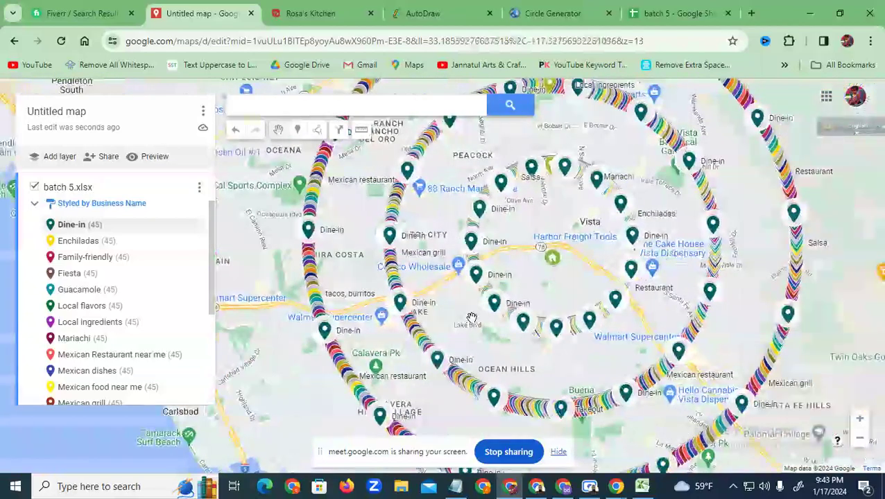
scroll(471, 318, "down", 1)
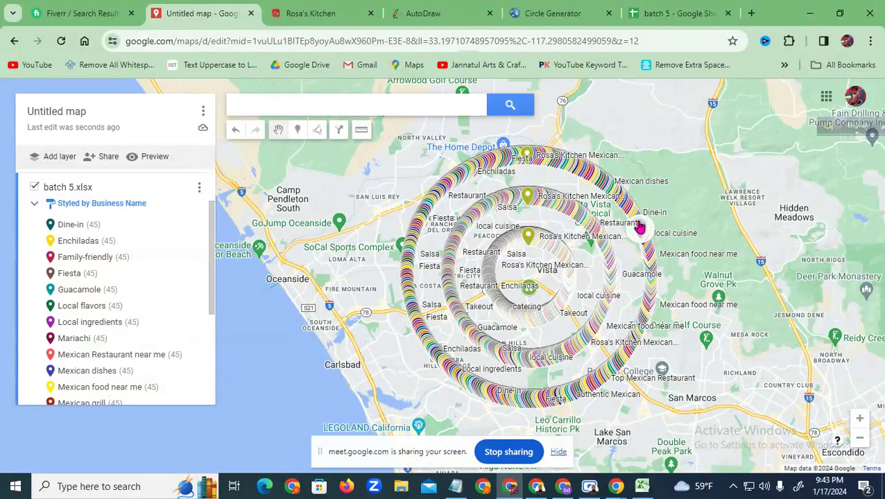
scroll(445, 238, "up", 1)
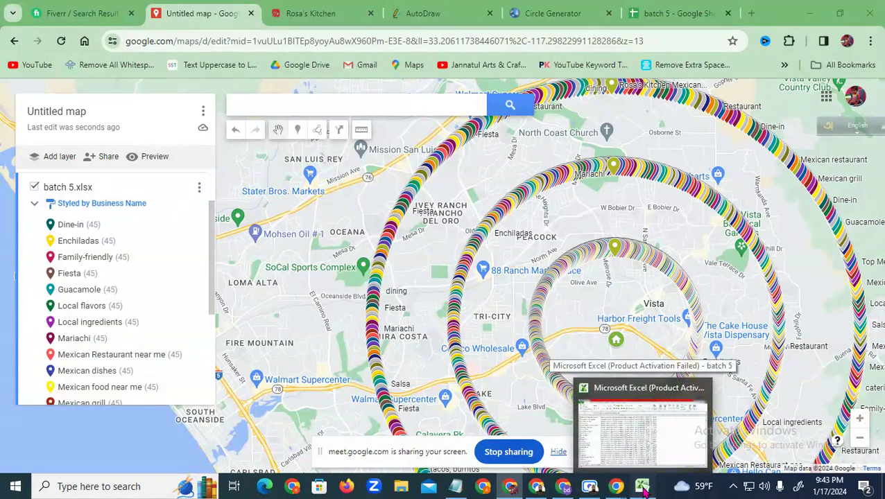
Reopen the batch 5 workbook in Excel and examine how the keywords repeat down the Business Name column.
left_click(619, 357)
scroll(94, 169, "up", 18)
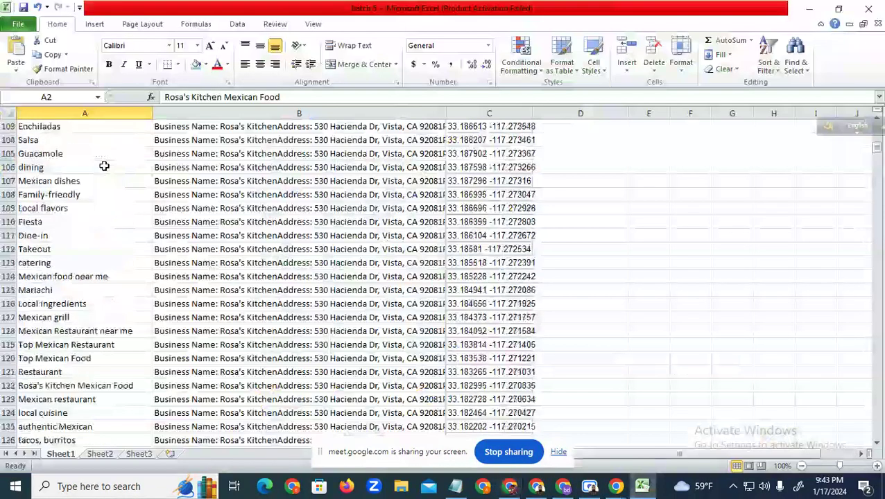
scroll(94, 169, "up", 19)
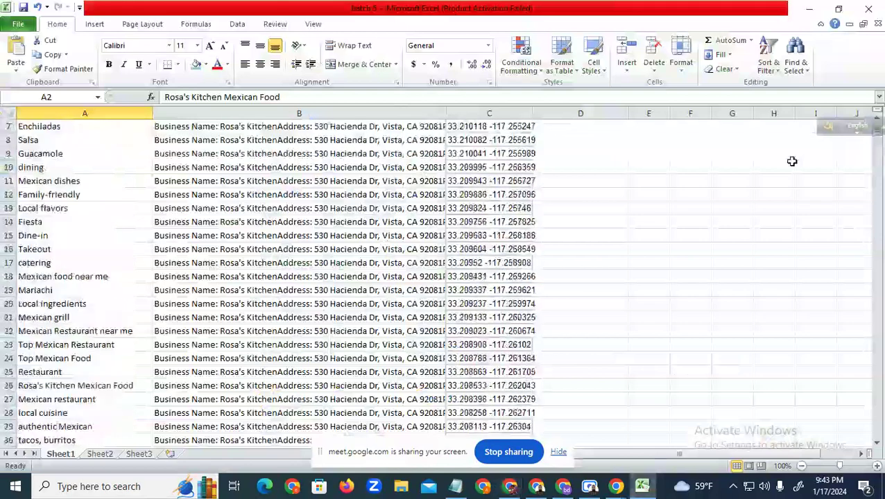
scroll(870, 197, "up", 2)
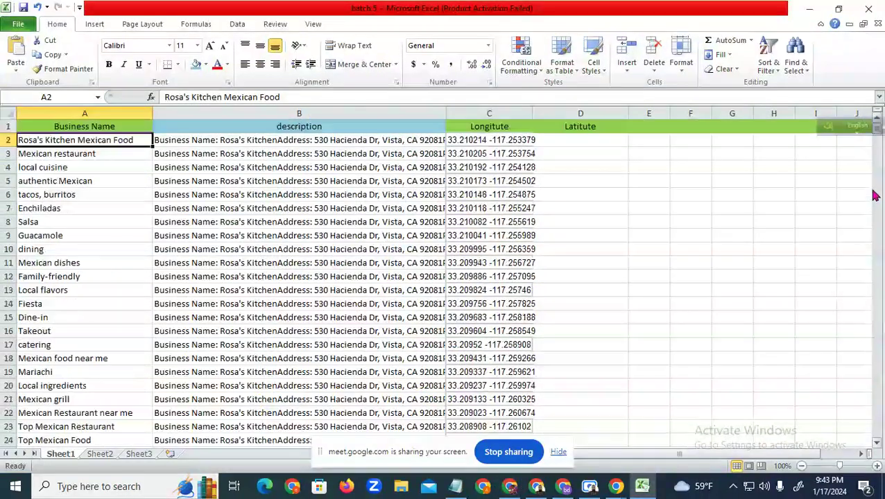
left_click(129, 153)
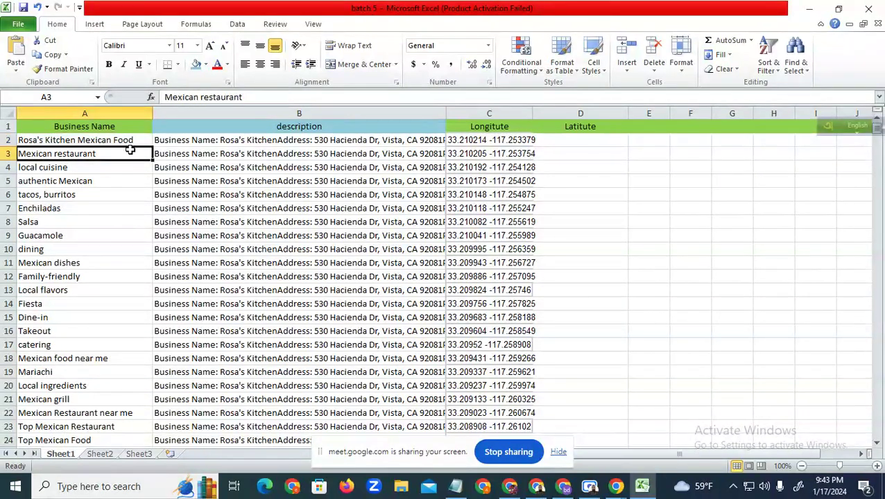
left_click(134, 263)
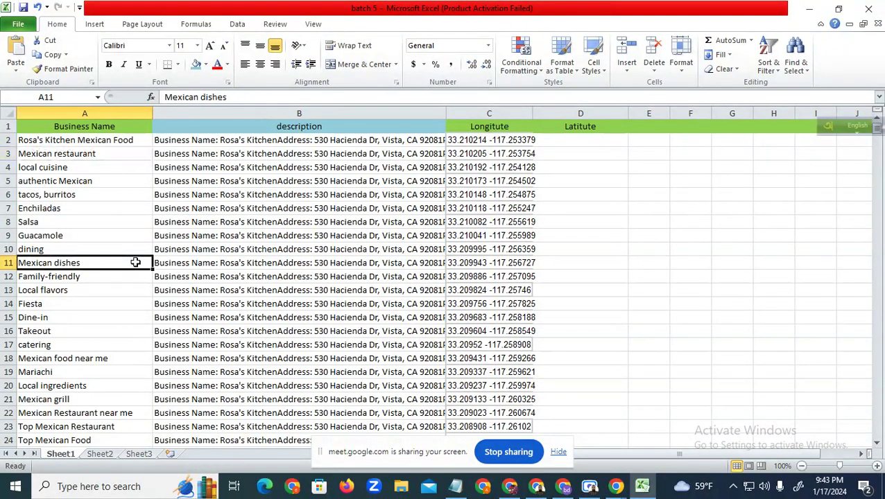
left_click(85, 154)
left_click_drag(122, 281, 111, 457)
left_click(80, 167)
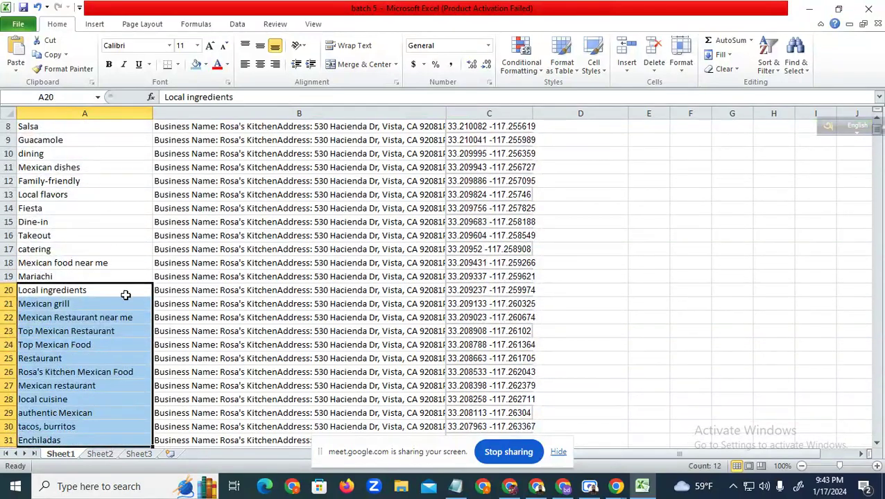
left_click(602, 317)
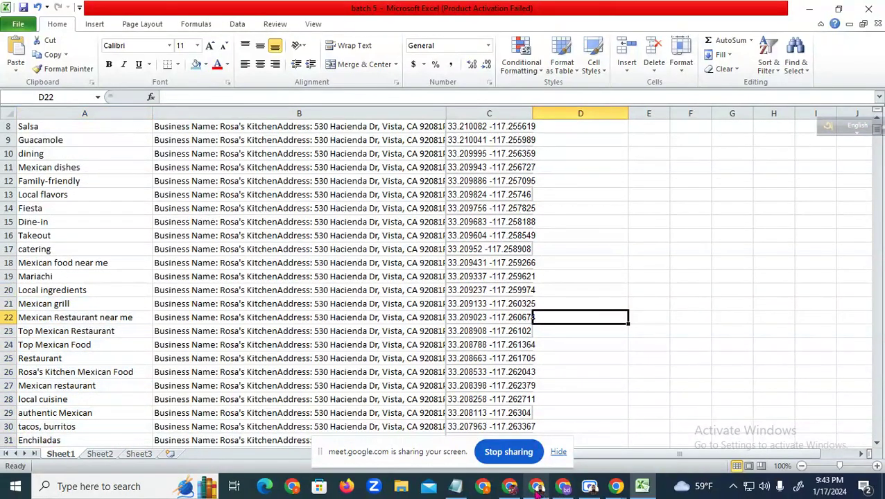
left_click(644, 221)
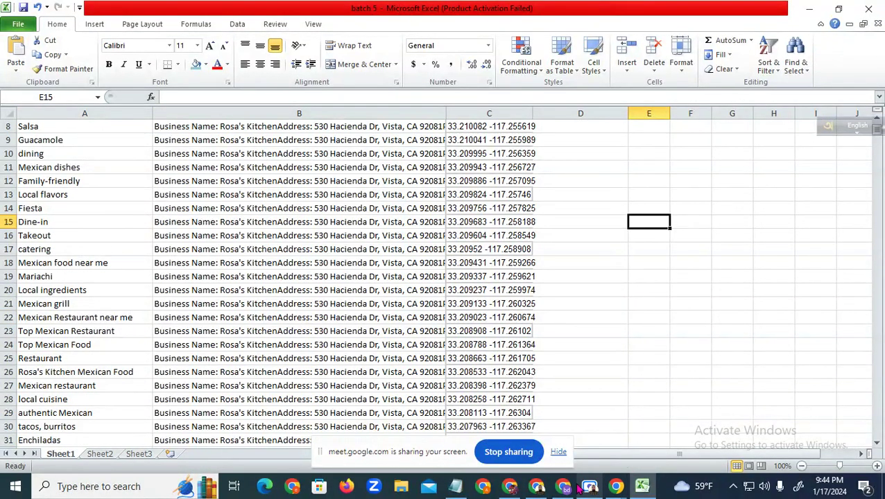
Switch back to My Maps in Chrome and view all three colored marker circles around Rosa's Kitchen.
left_click(509, 487)
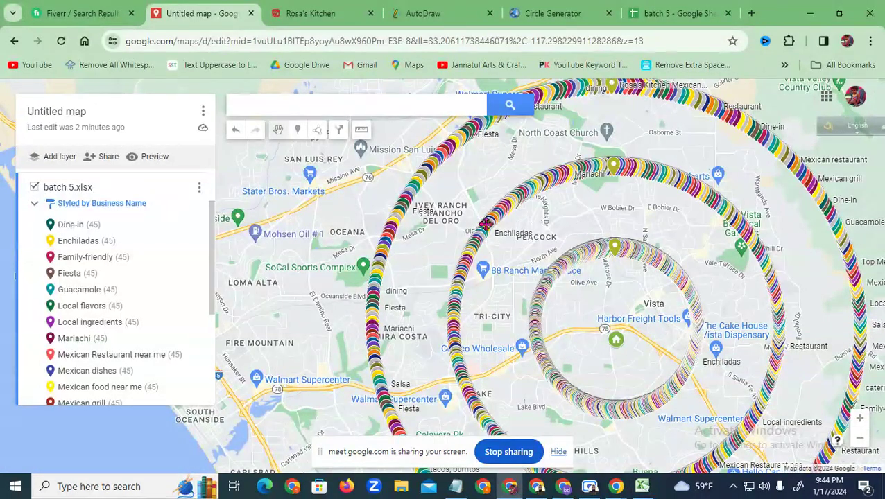
scroll(485, 223, "down", 2)
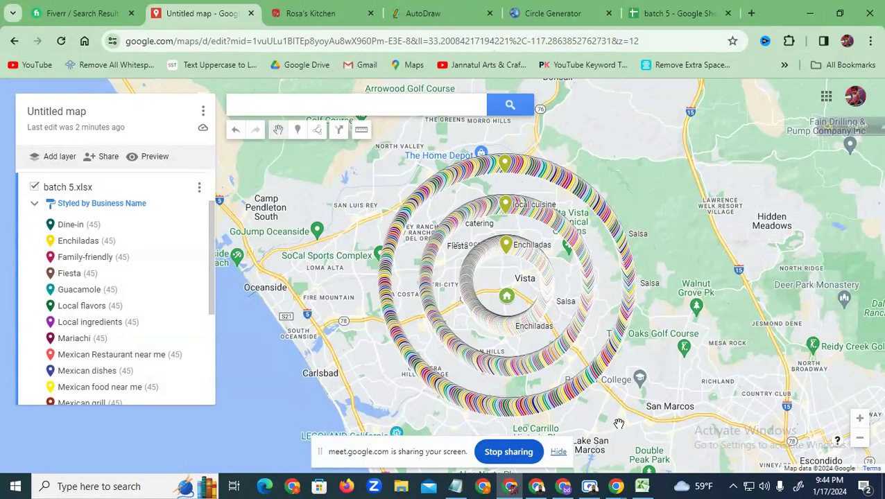
left_click(590, 487)
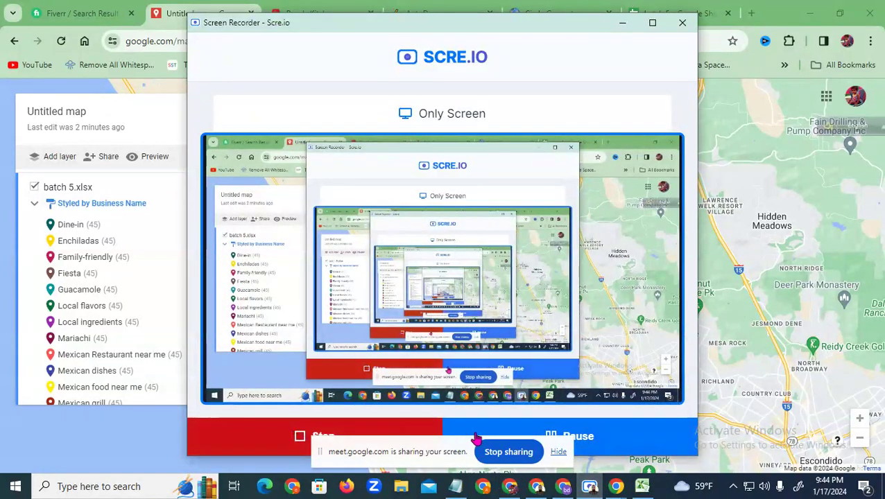